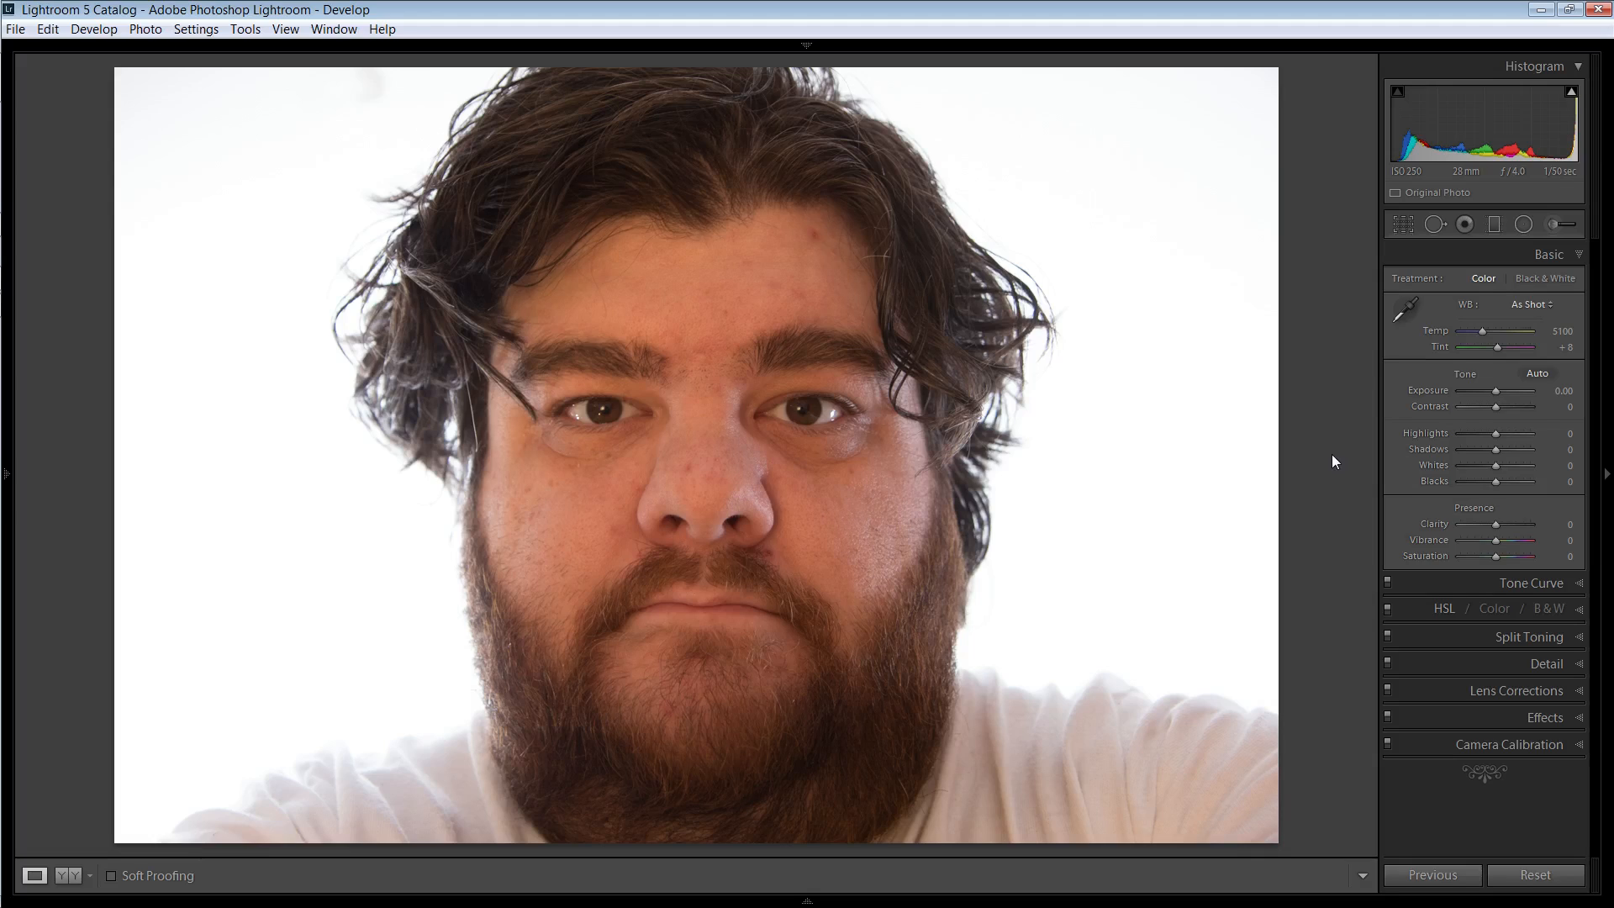
left_click(1550, 609)
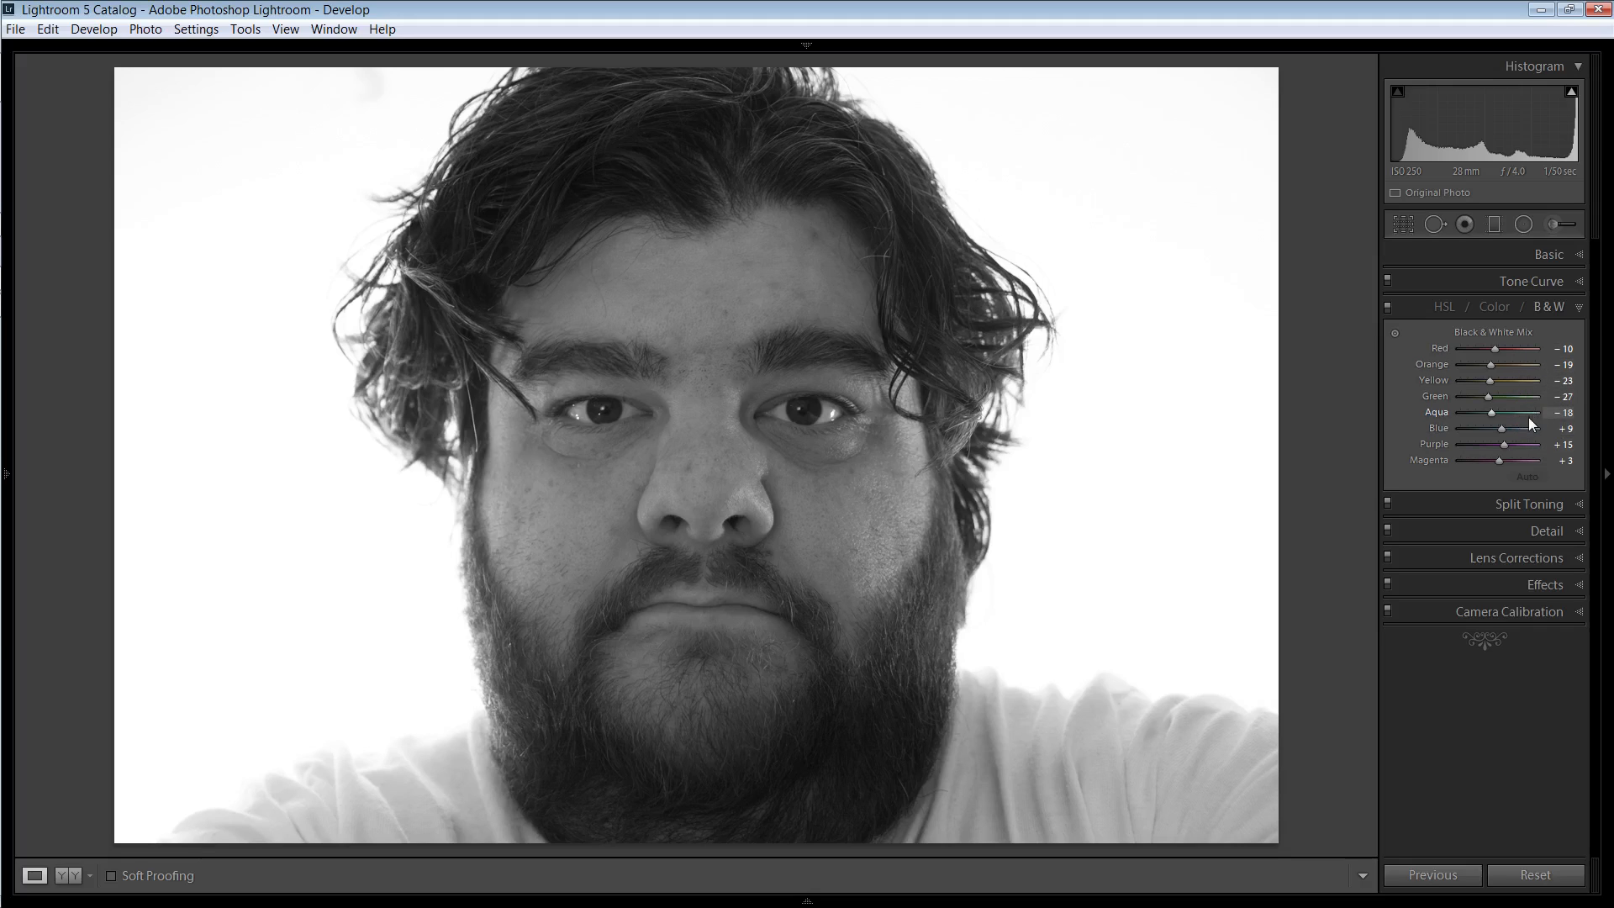
left_click(1550, 255)
left_click(1486, 278)
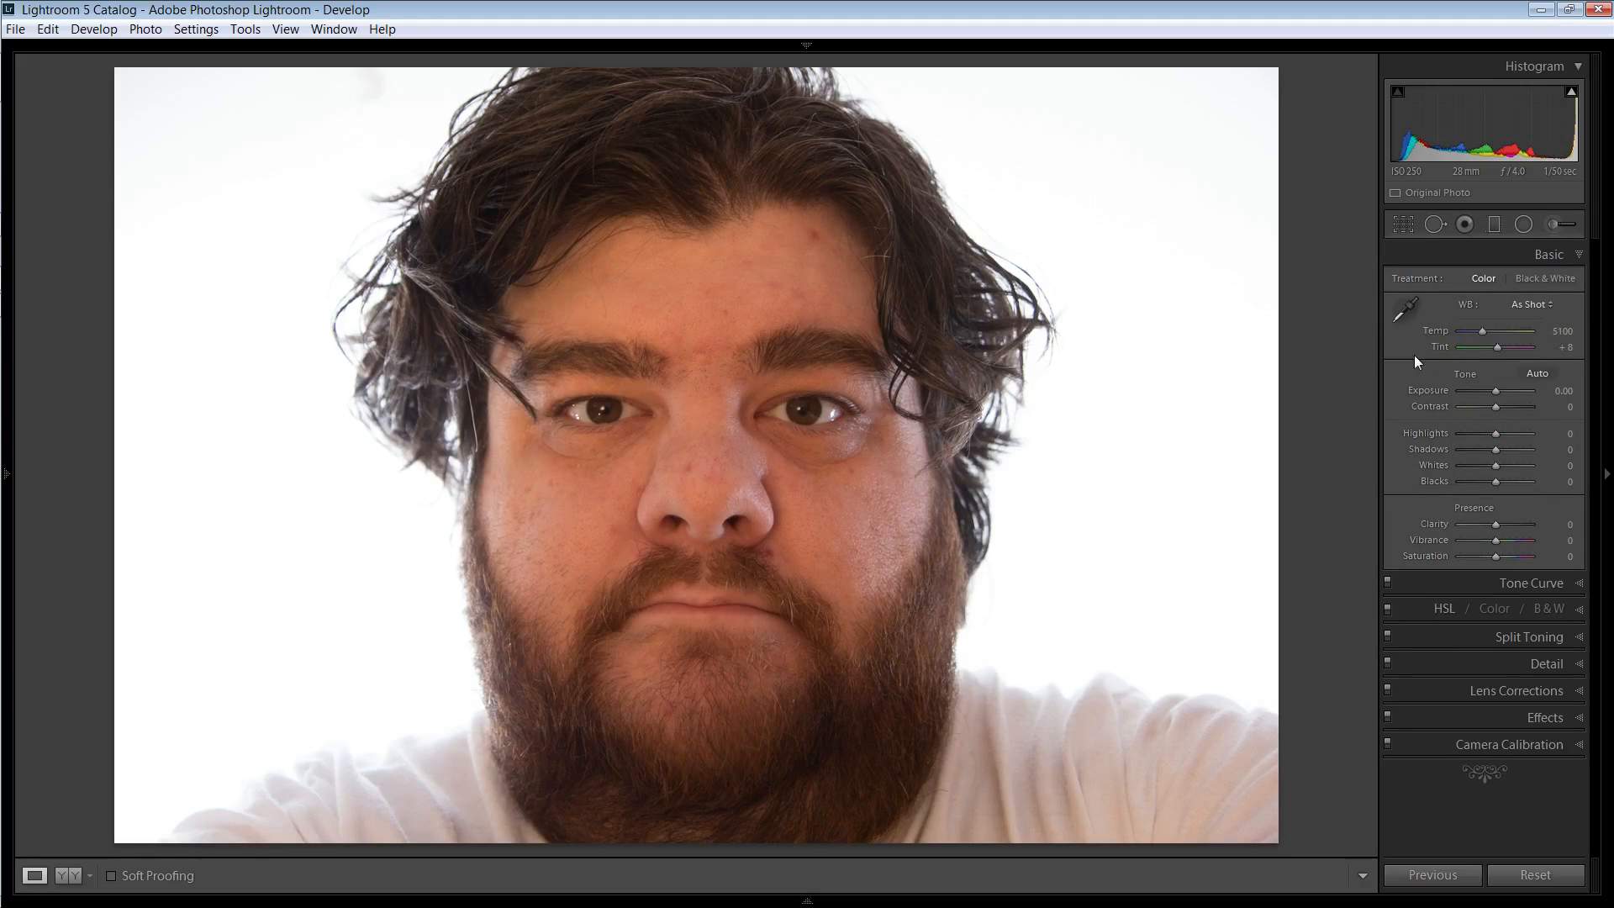
Set the white balance by sampling the white shirt with the White Balance Selector, and convert the portrait to Black & White
left_click(1405, 309)
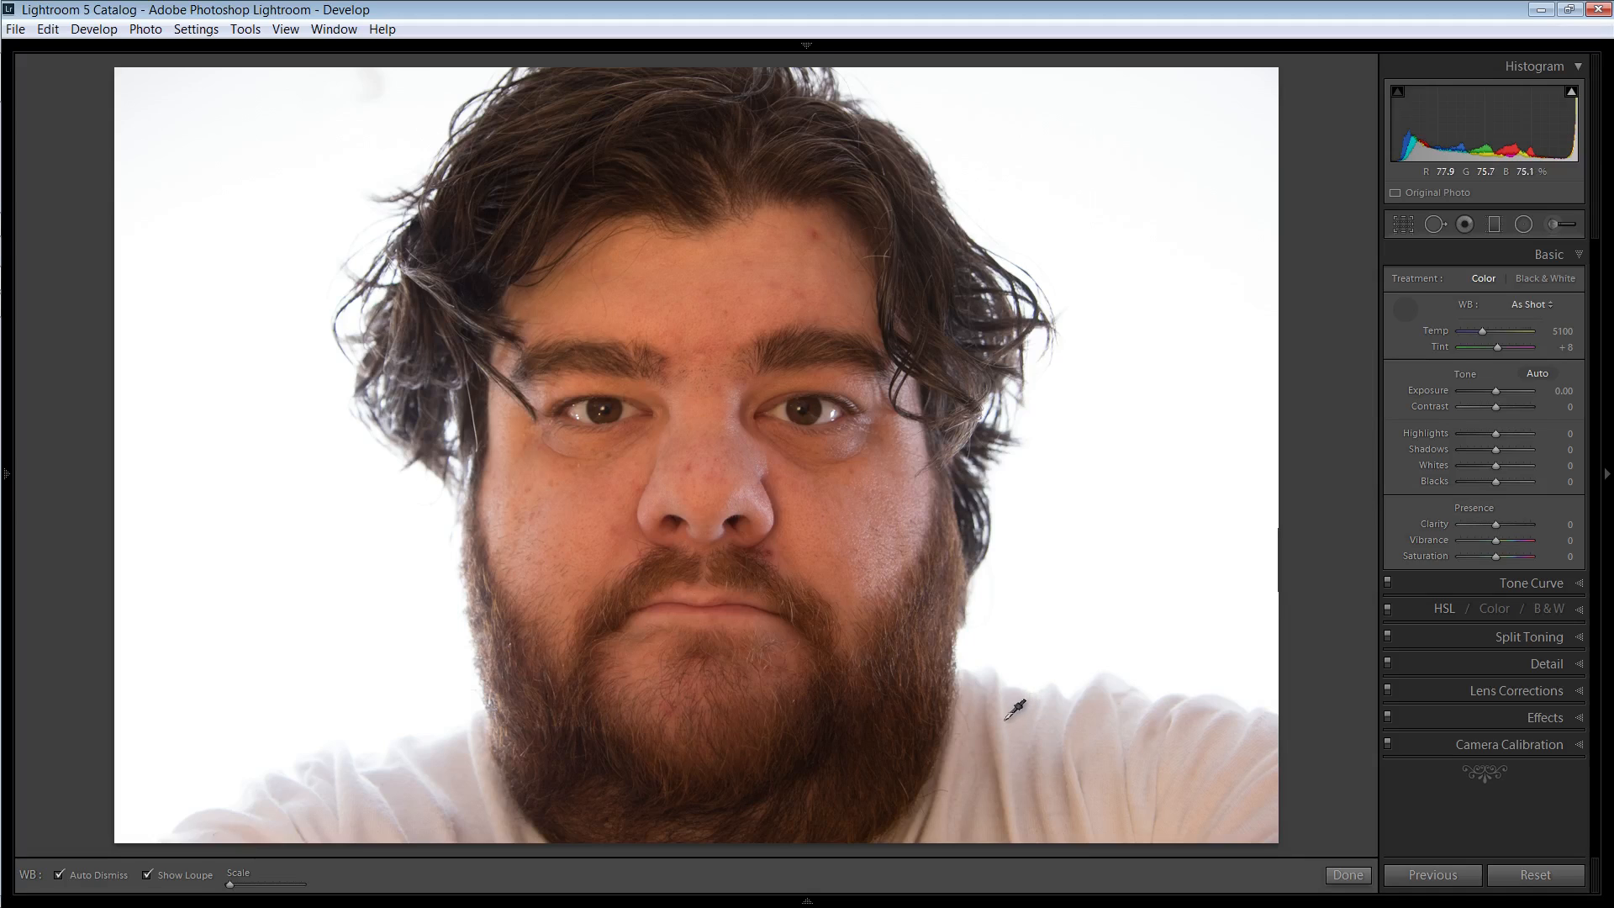
left_click(1102, 717)
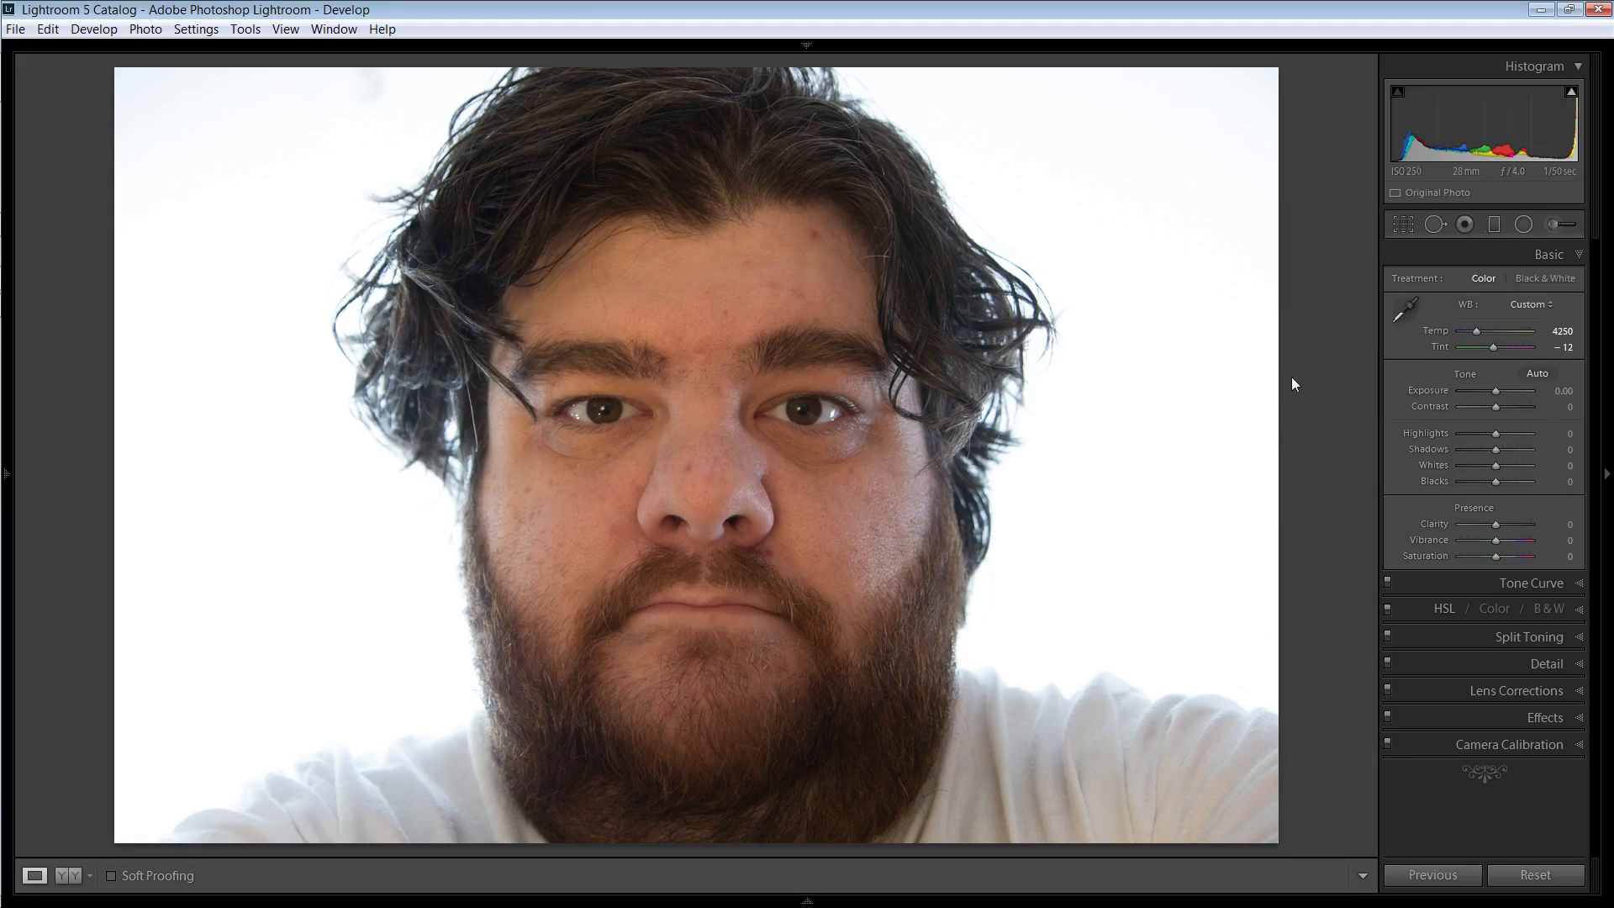
left_click(1549, 281)
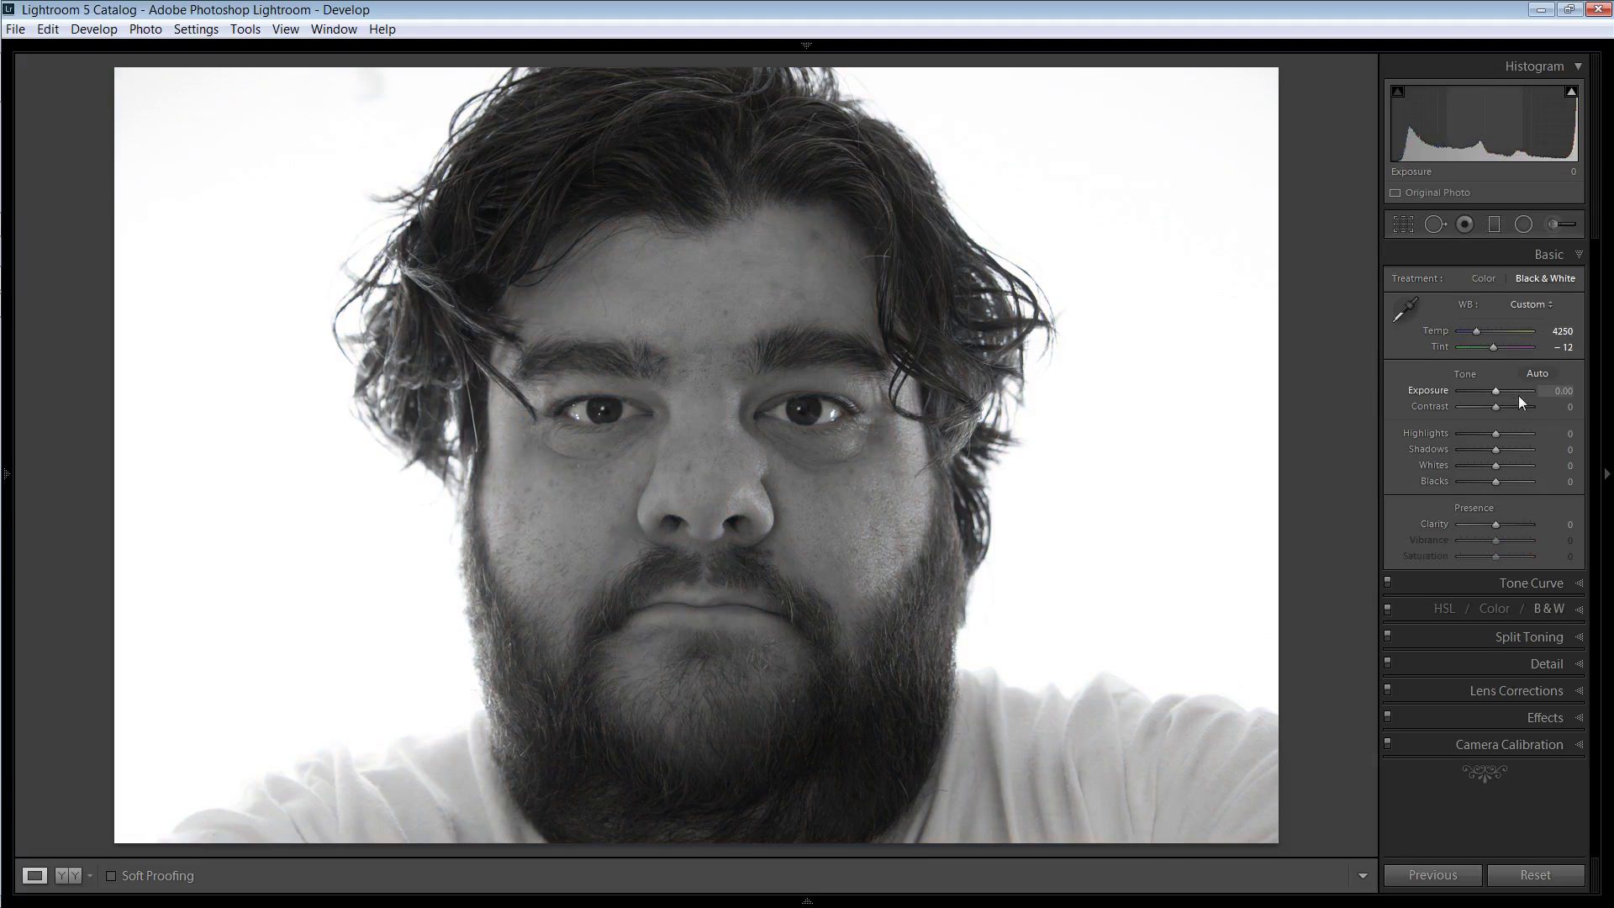
Raise the portrait's Exposure to +0.30 and its Contrast to +48
left_click(1567, 392)
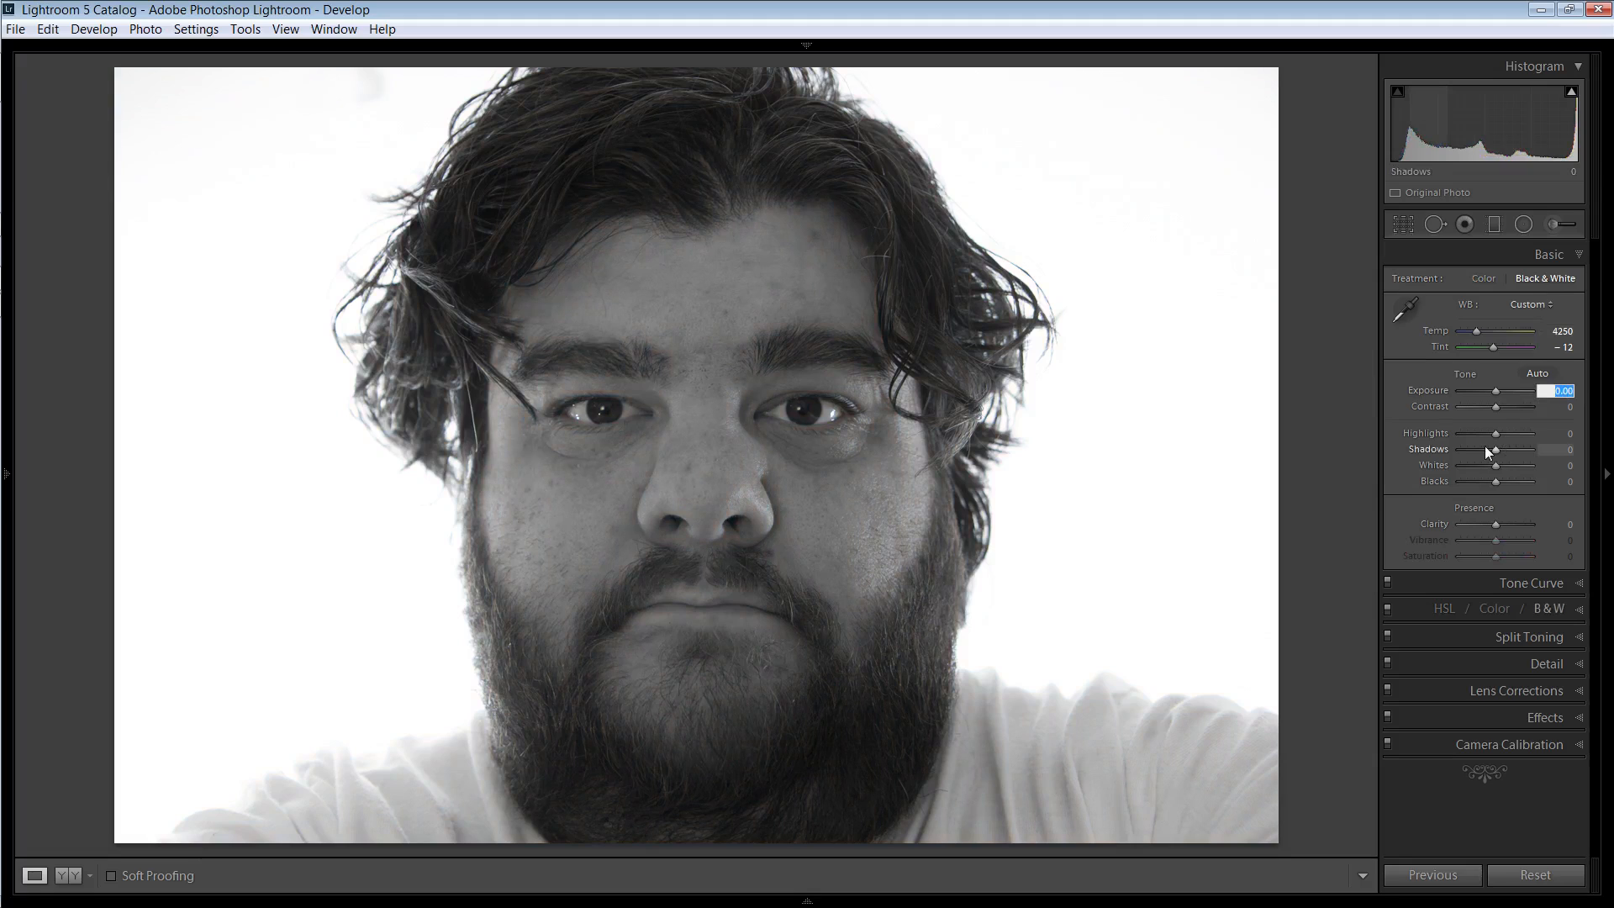
key("Up")
key("Up")
key("Up")
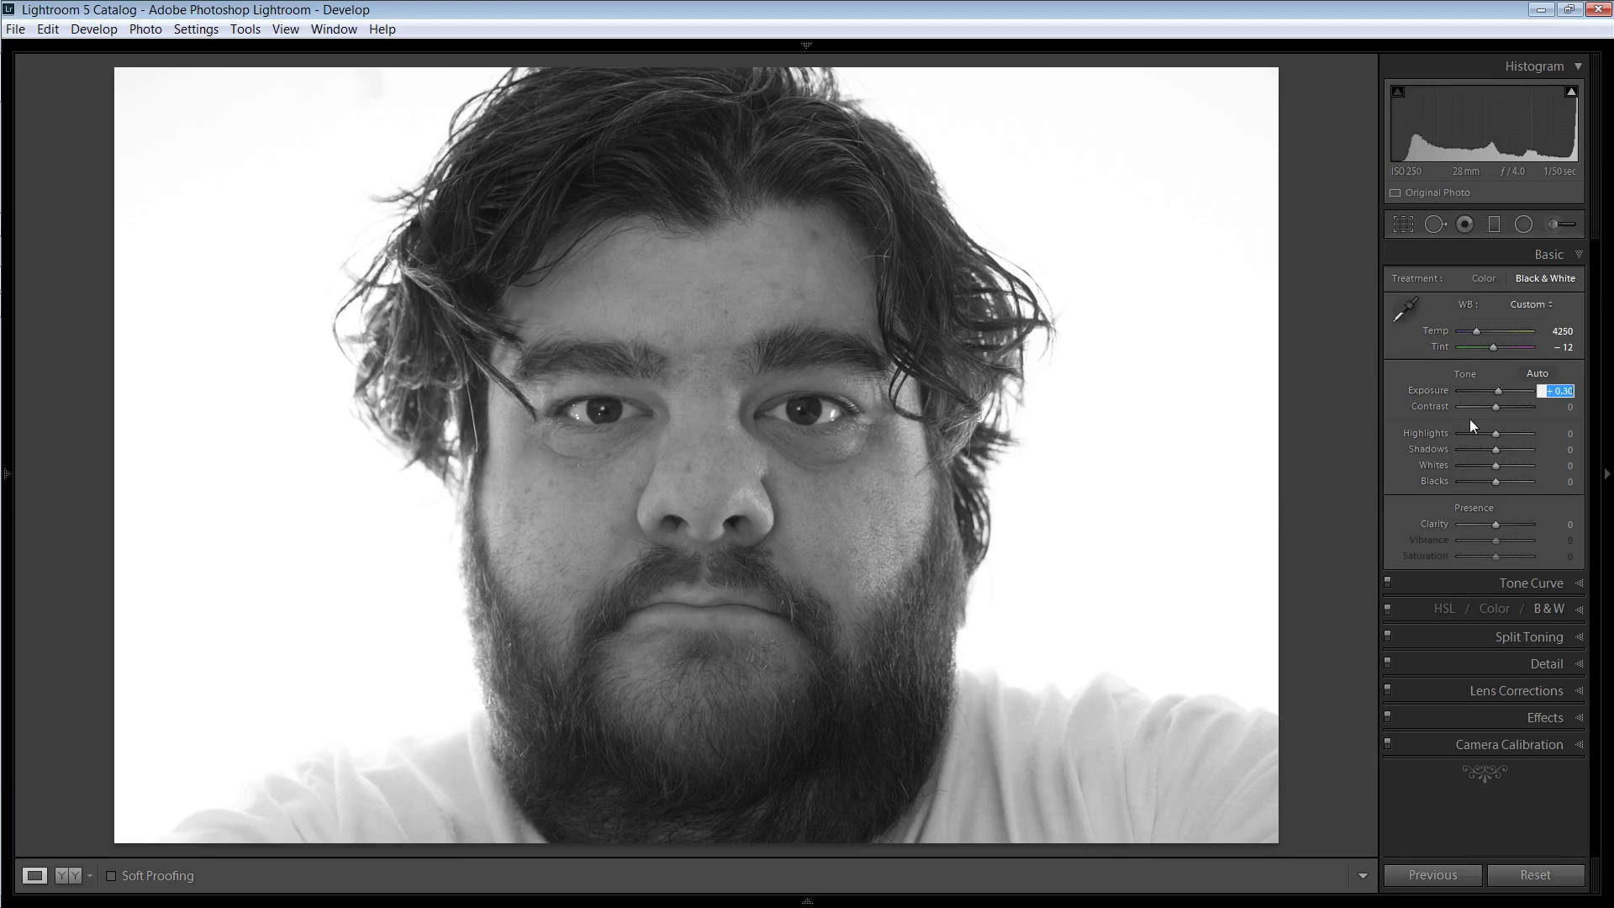
key("Return")
left_click_drag(1495, 409, 1512, 409)
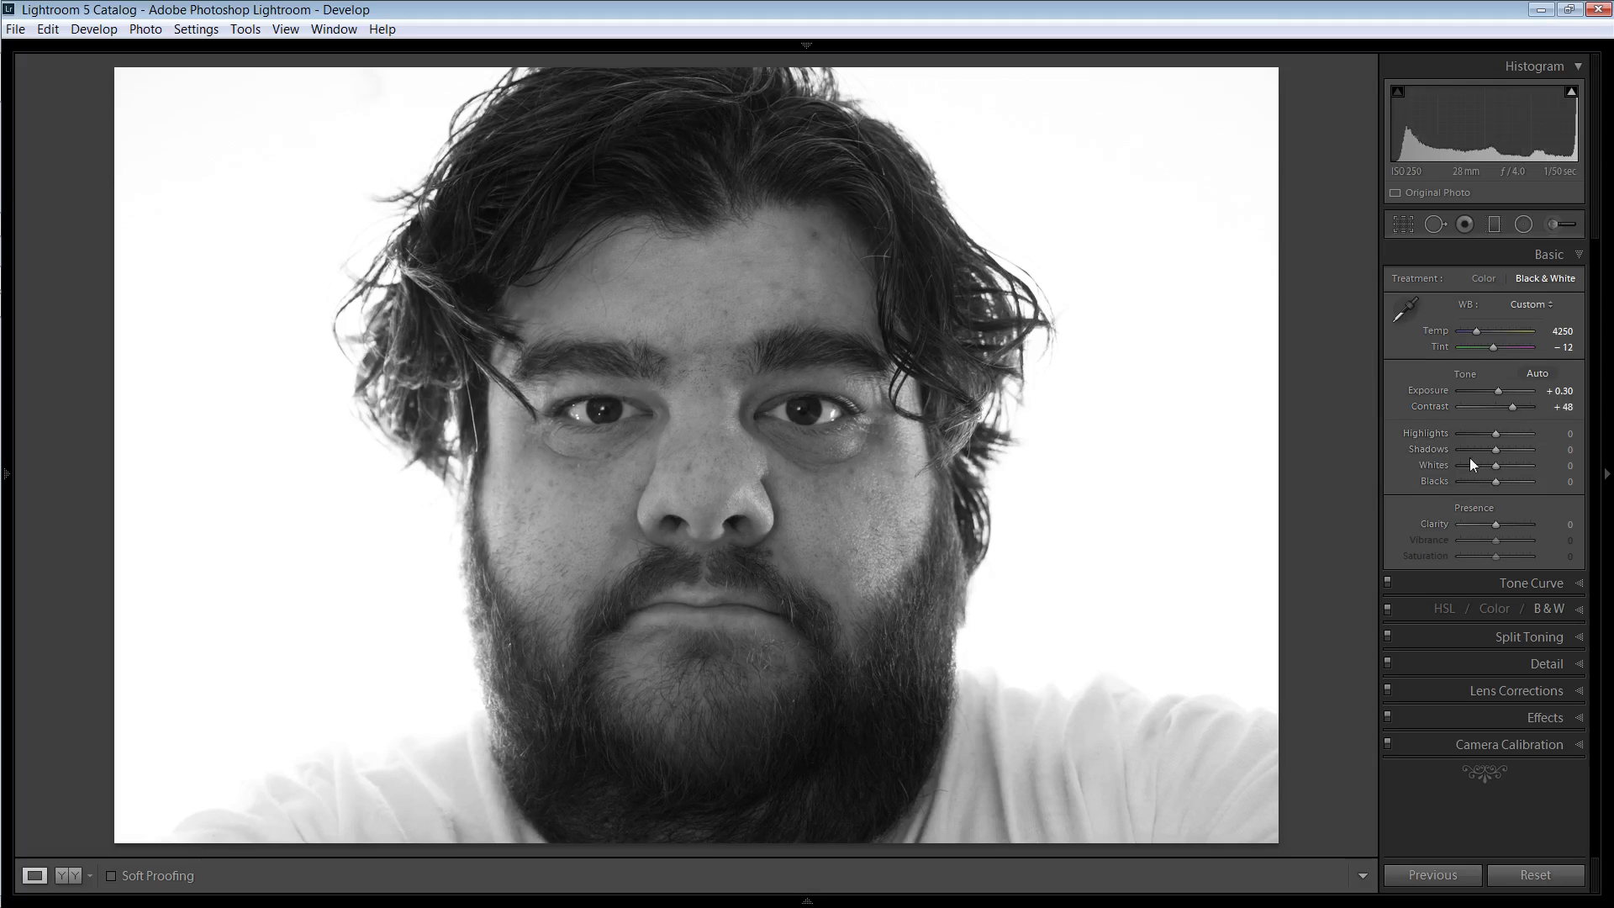
Reset the photo's adjustments as a trial and undo that reset, keeping the edits, and raise Shadows to +38
key("ctrl+shift+r")
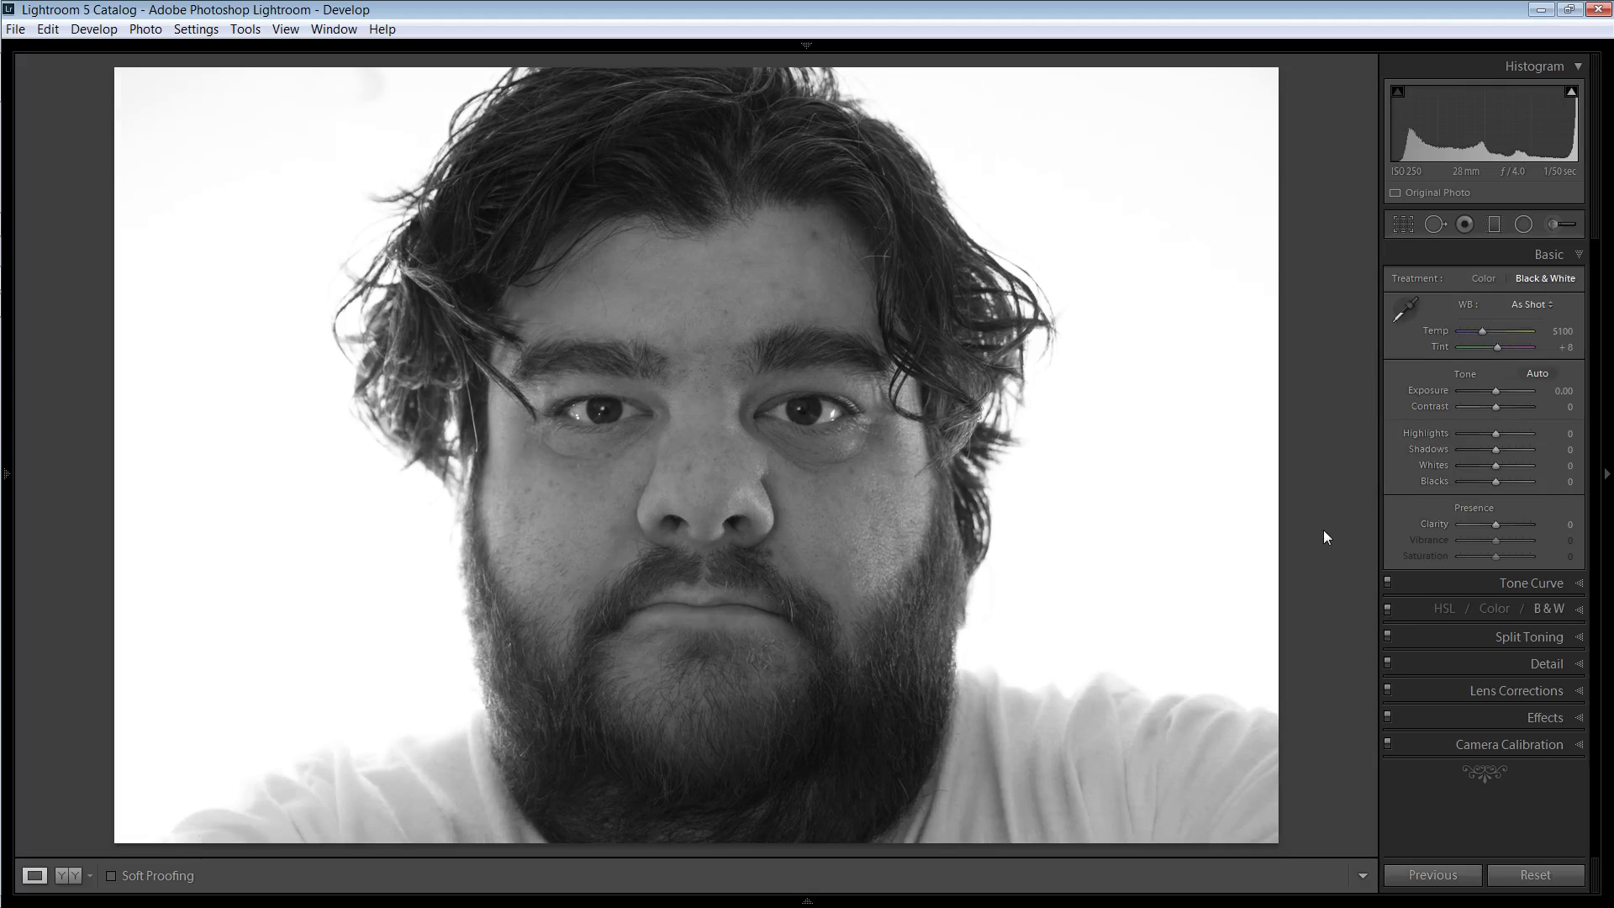
key("ctrl+z")
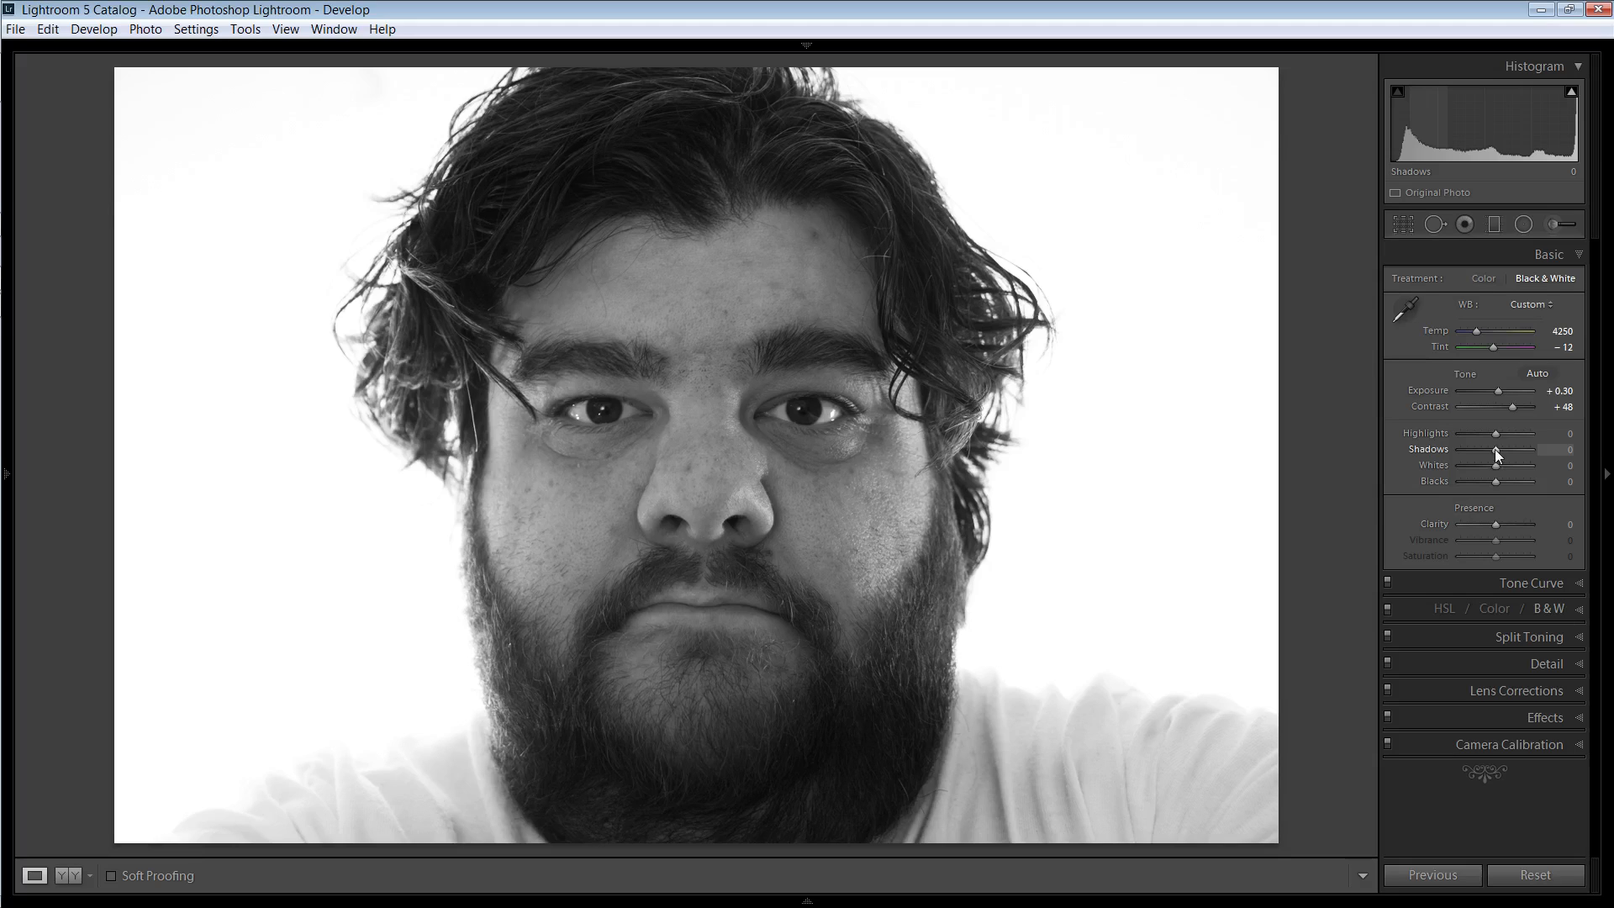
left_click_drag(1495, 451, 1509, 449)
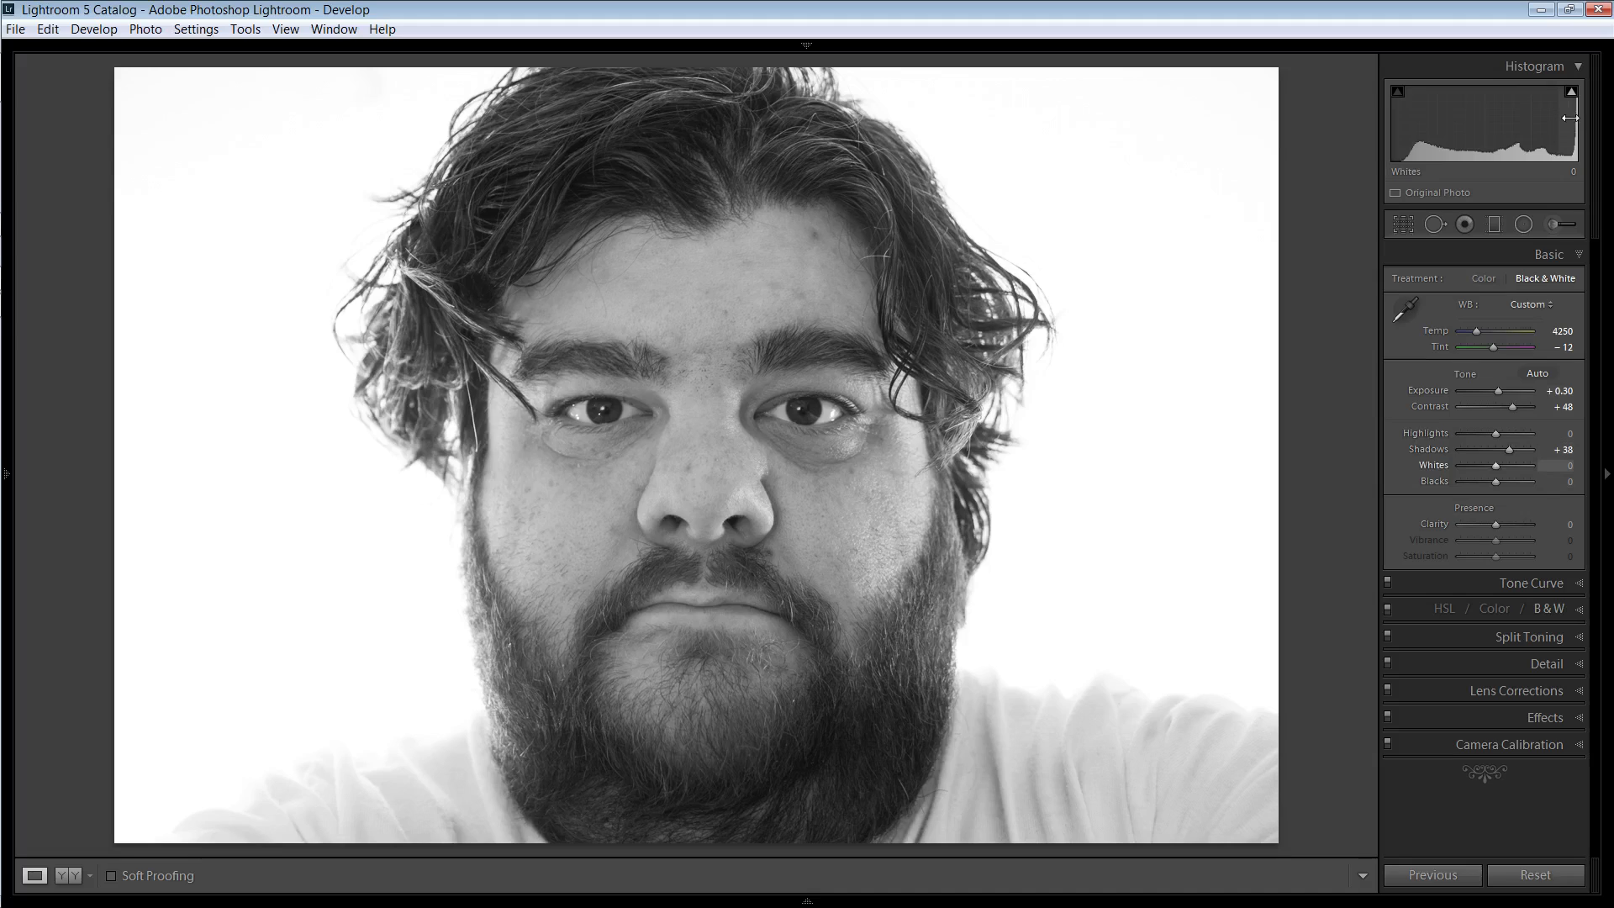
Show the highlight clipping overlay and raise Whites to +37
left_click(1572, 93)
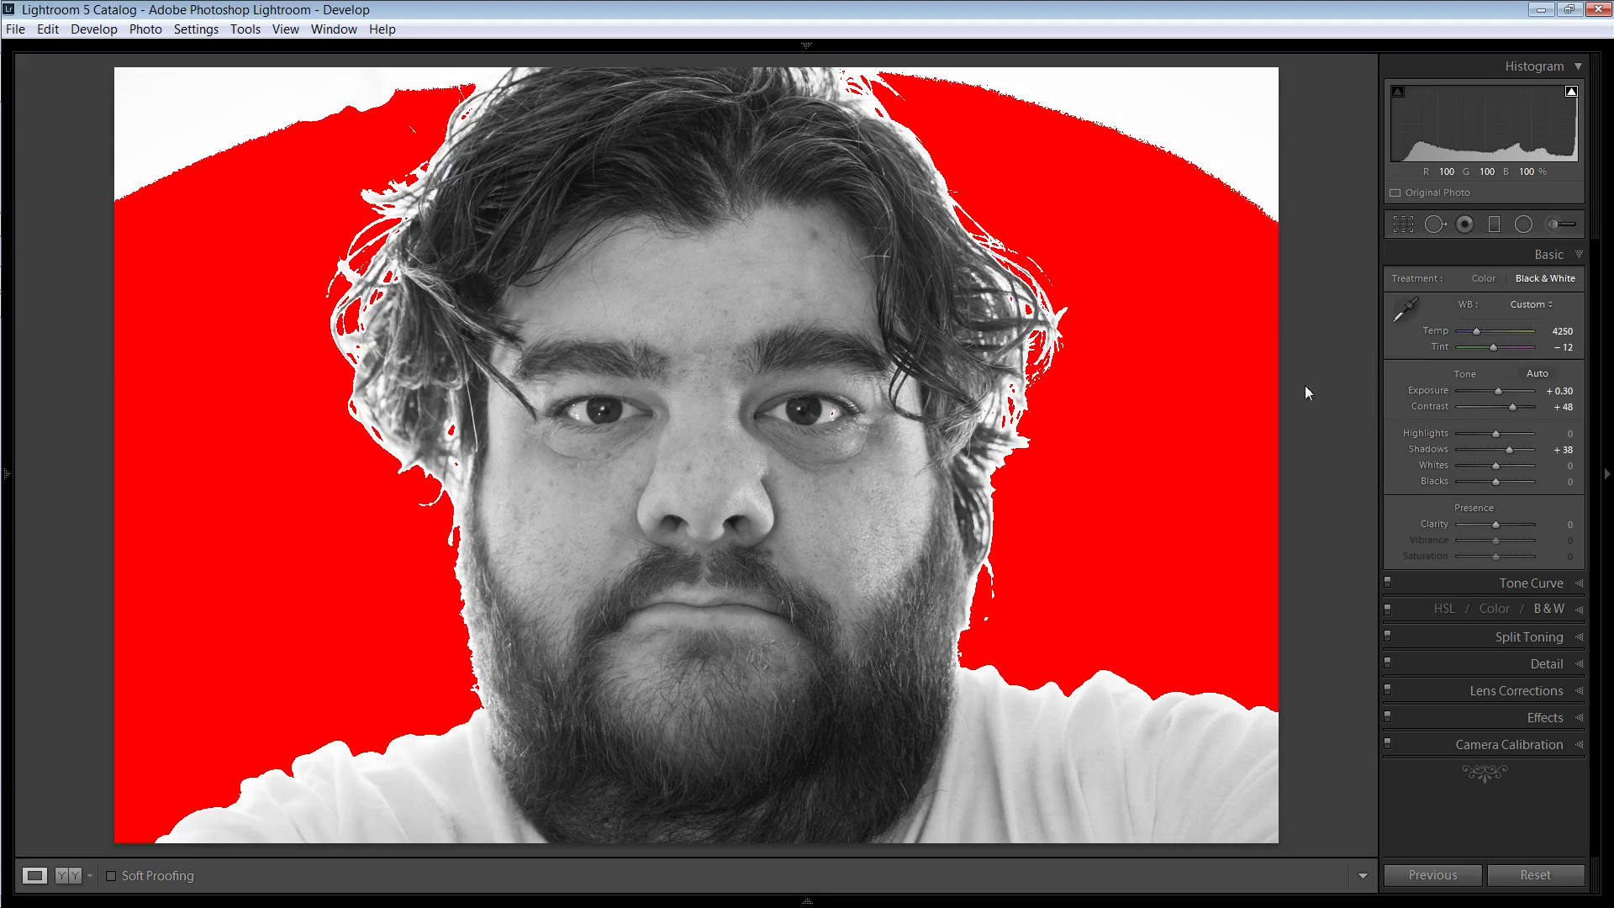
left_click(1561, 466)
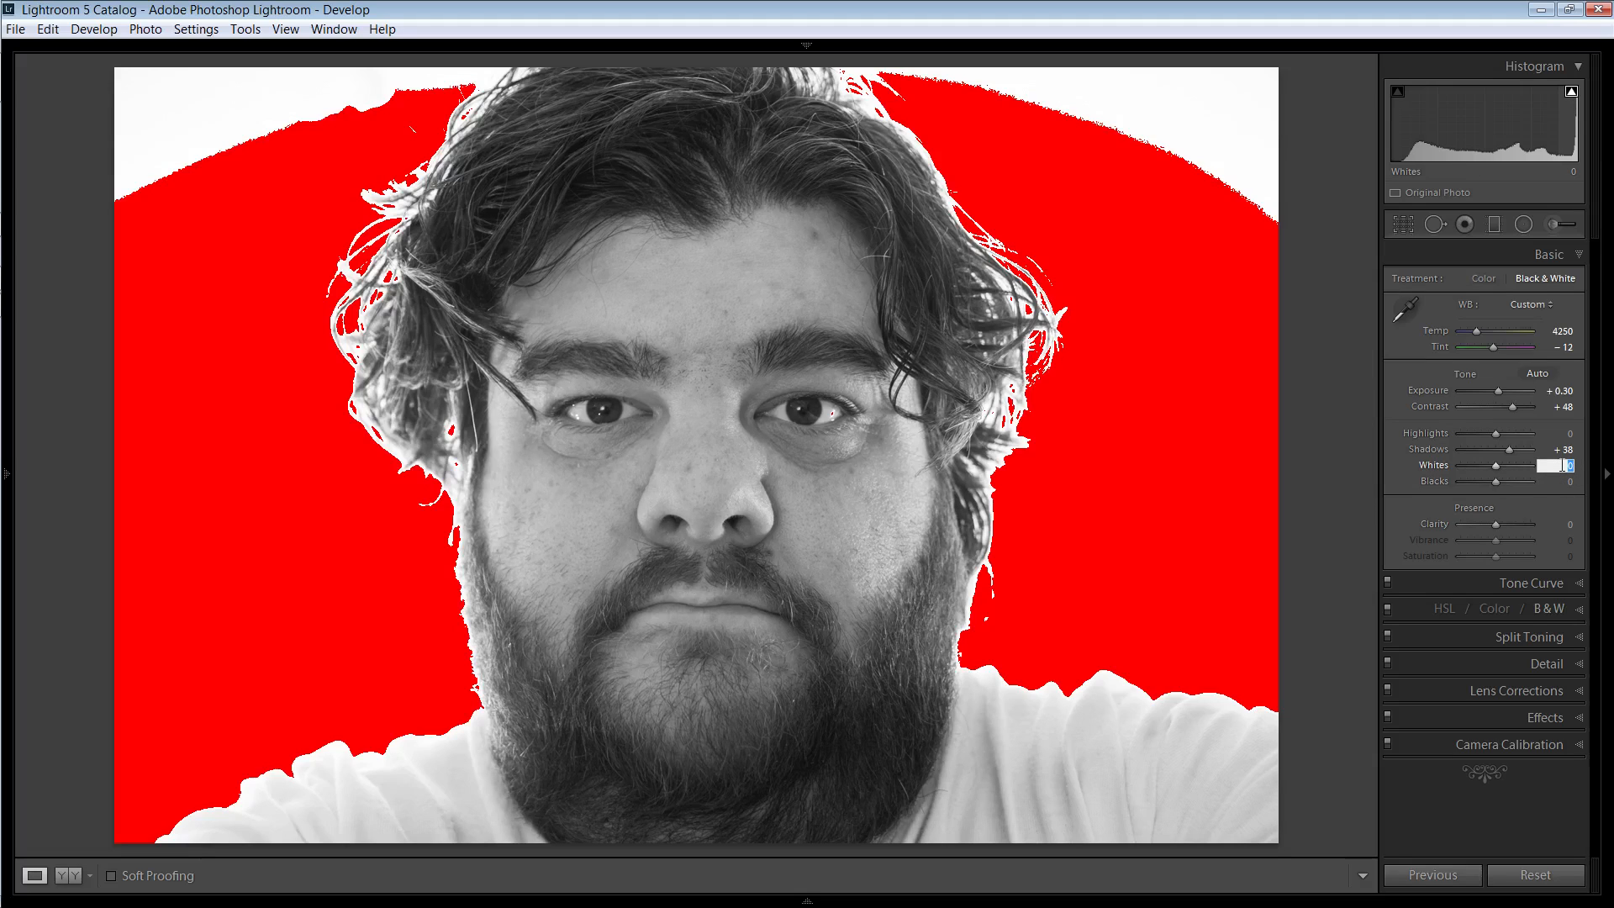
type("5")
key("Return")
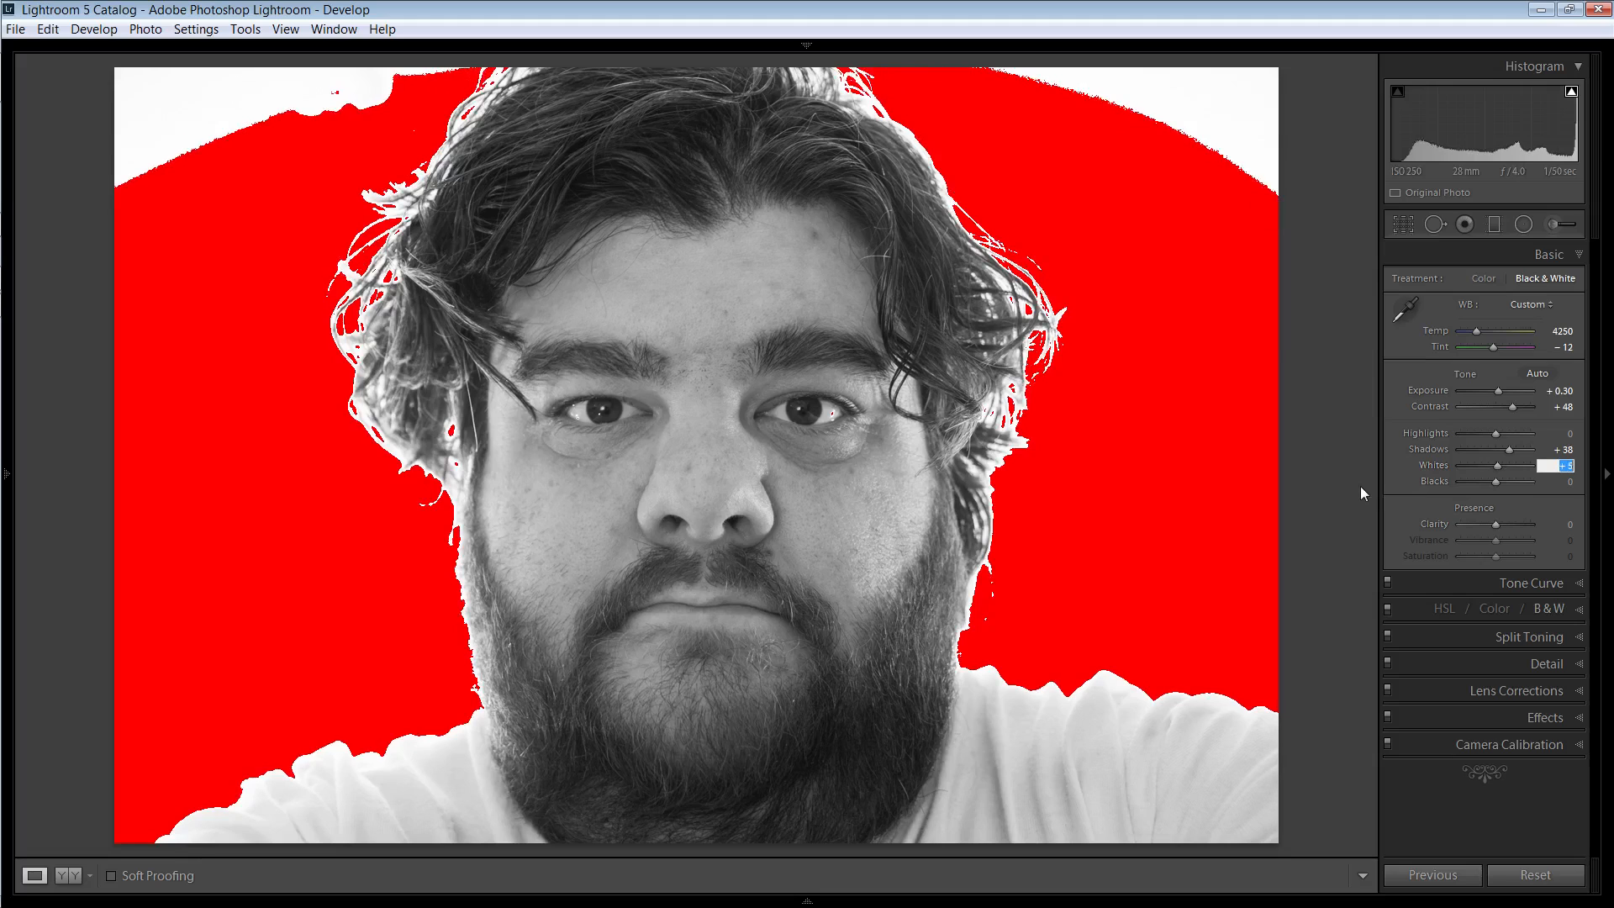
type("12")
key("Return")
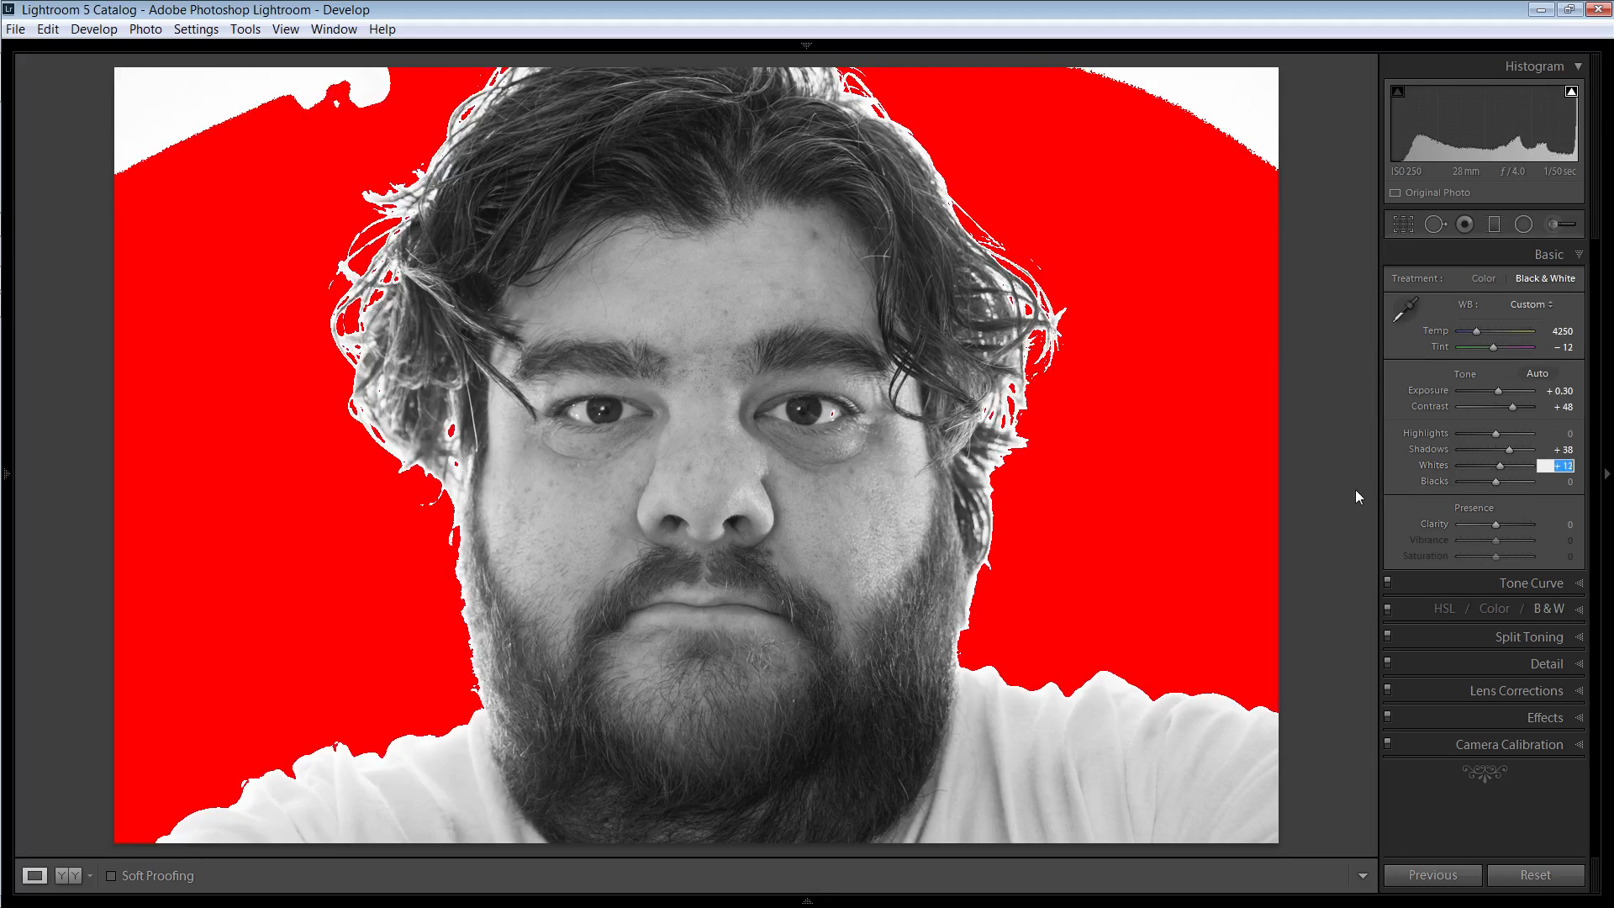
type("21")
key("Return")
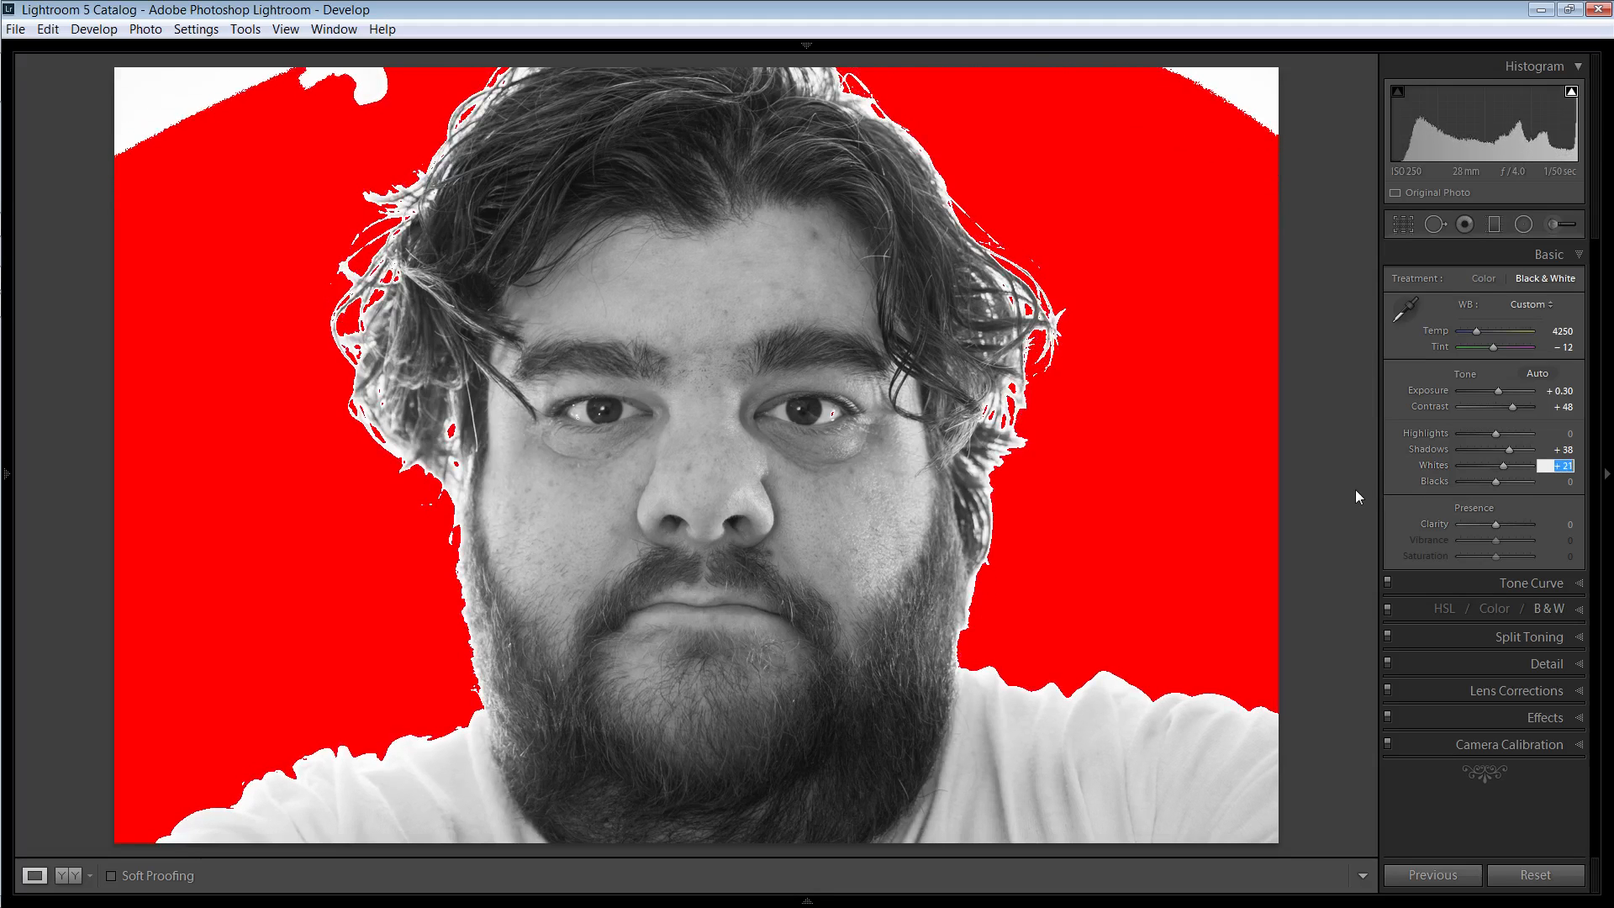
key("Up")
key("Up")
key("Up")
key("Up")
key("Up")
key("Up")
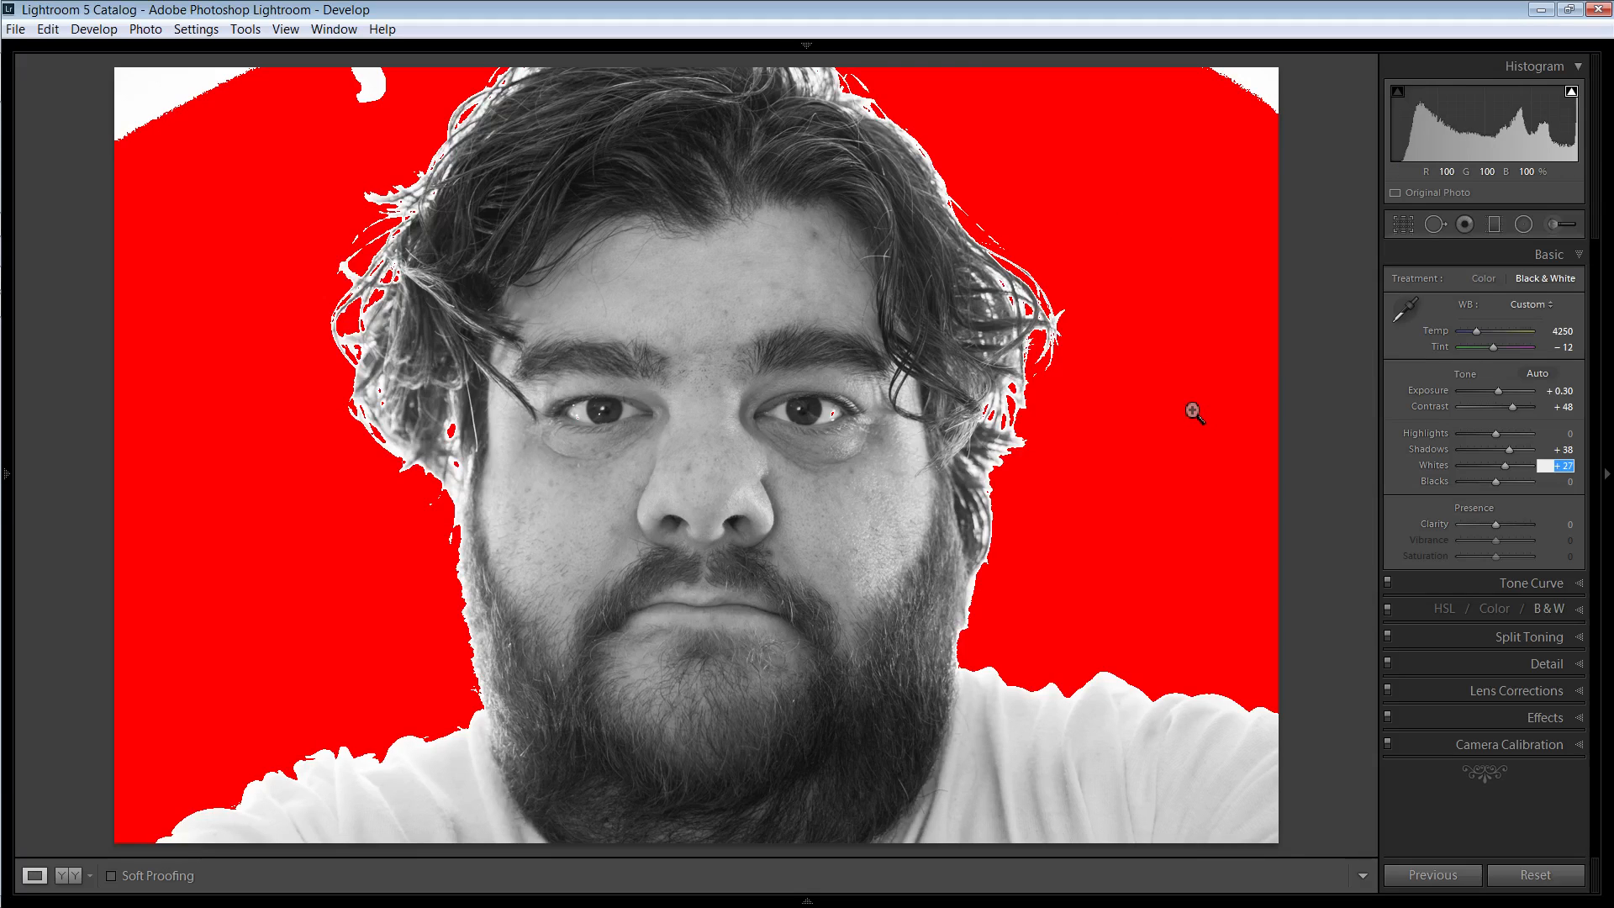
key("Up")
key("Up")
key("Up")
key("Up")
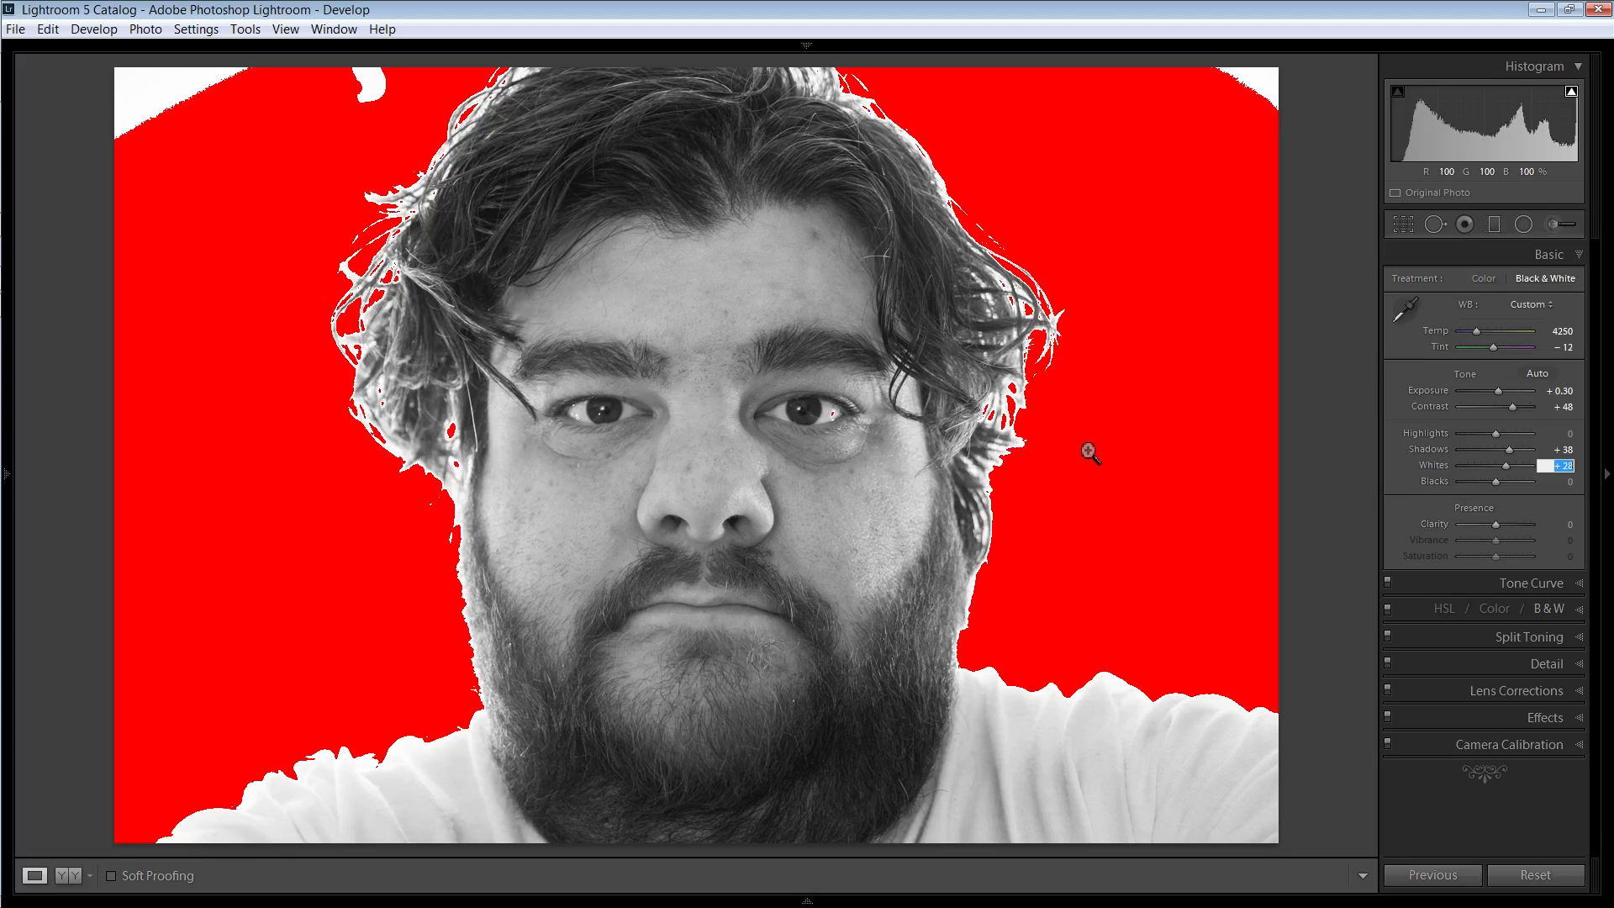
key("Up")
key("Up")
key("Up")
key("Up")
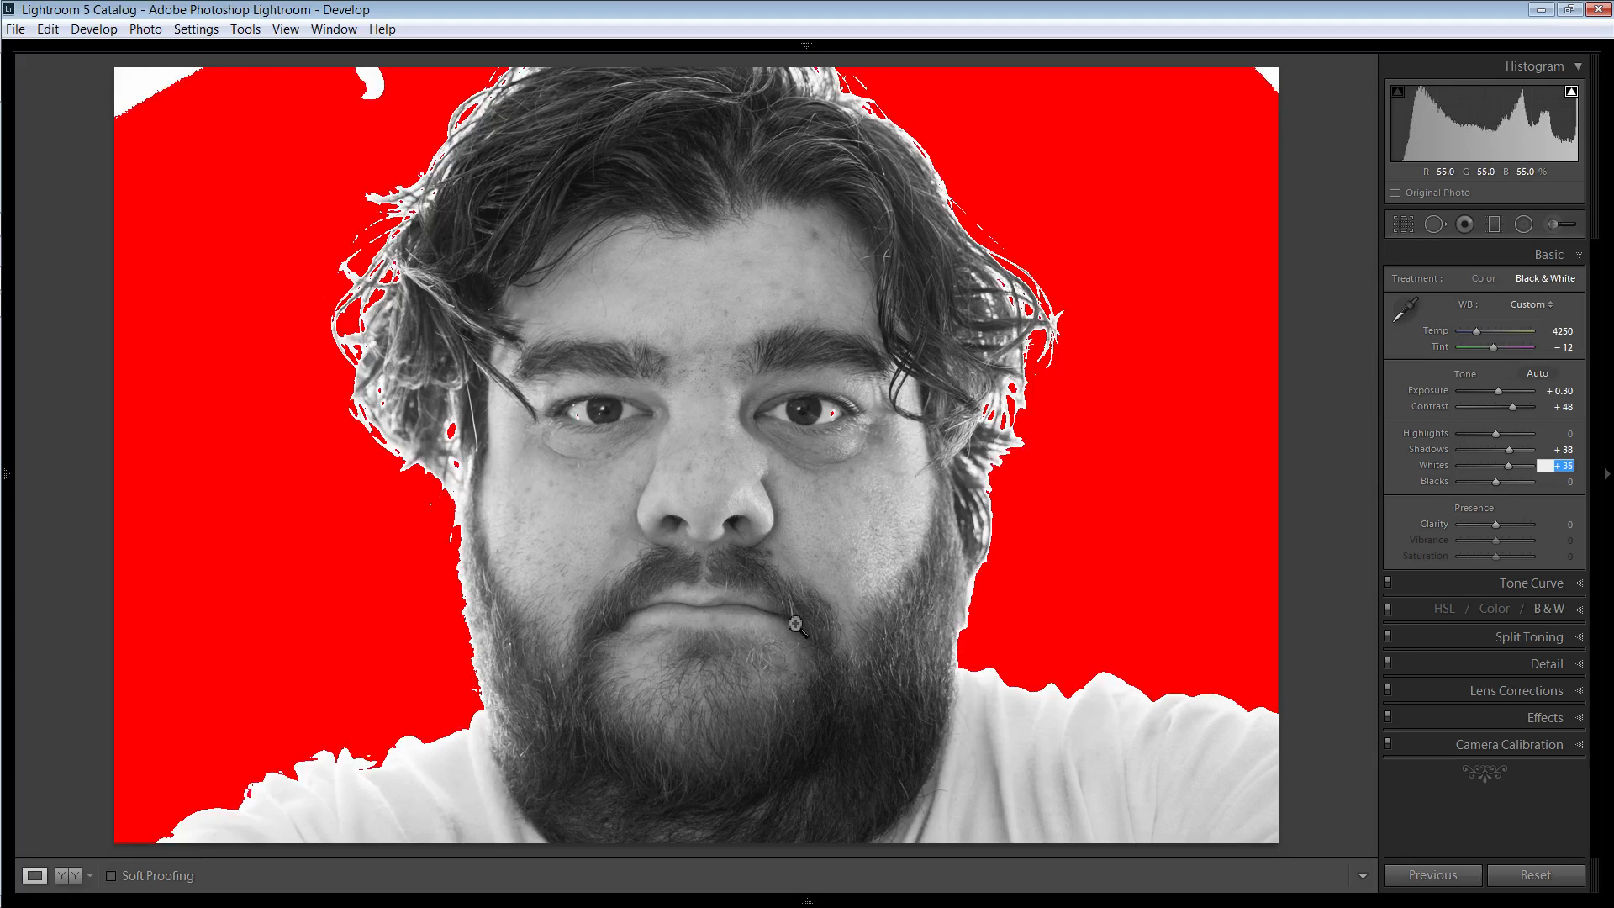
key("Up")
key("Up")
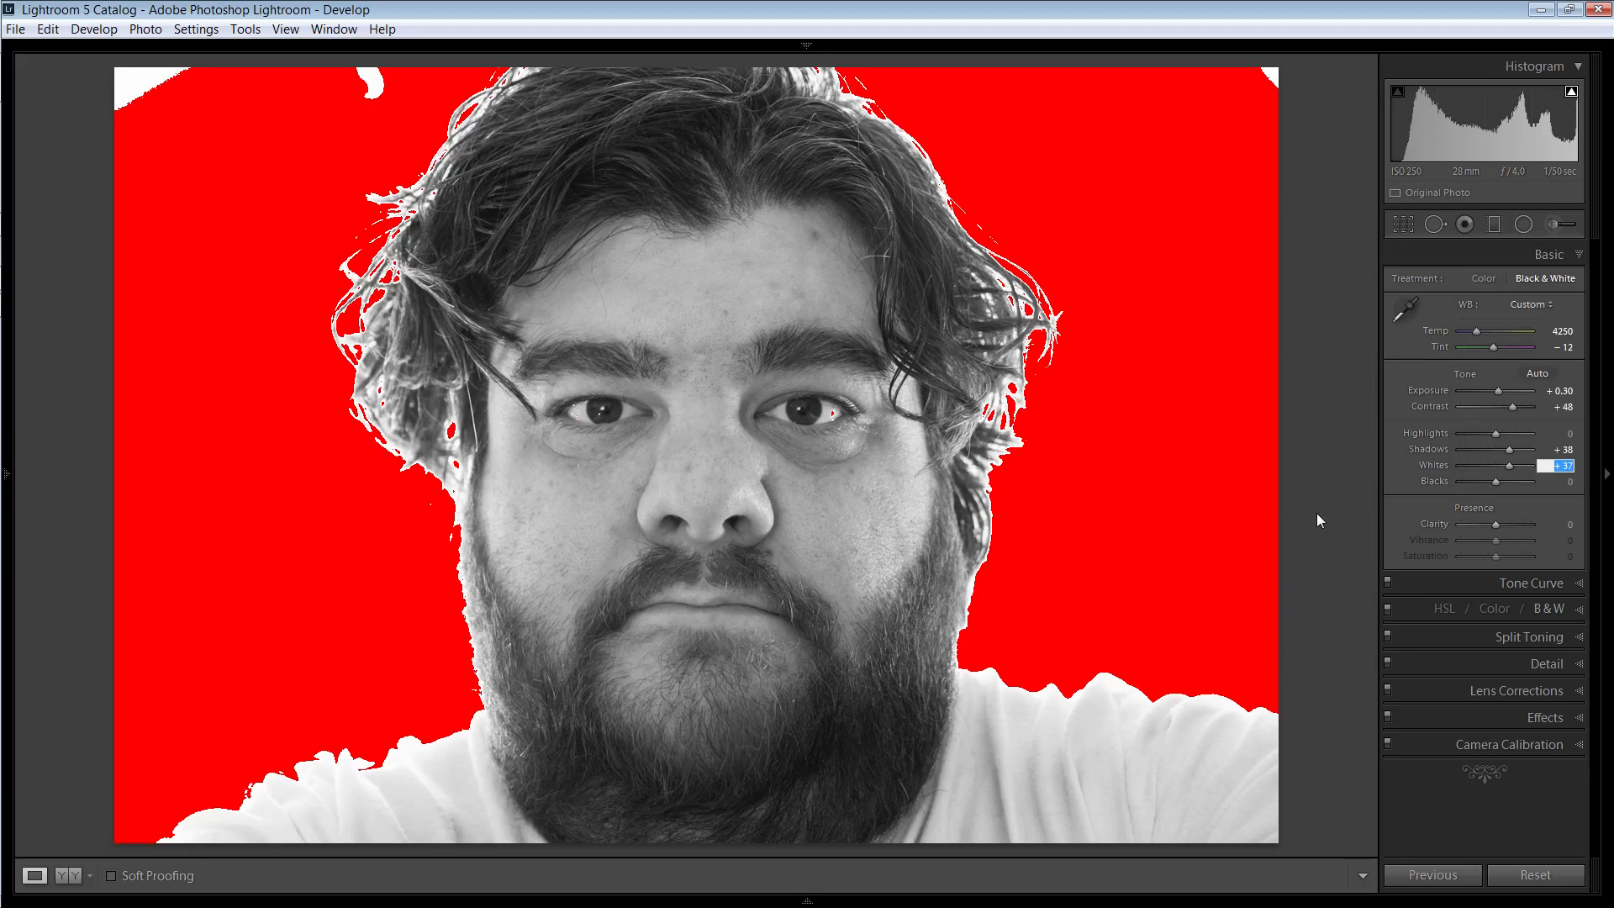
key("Return")
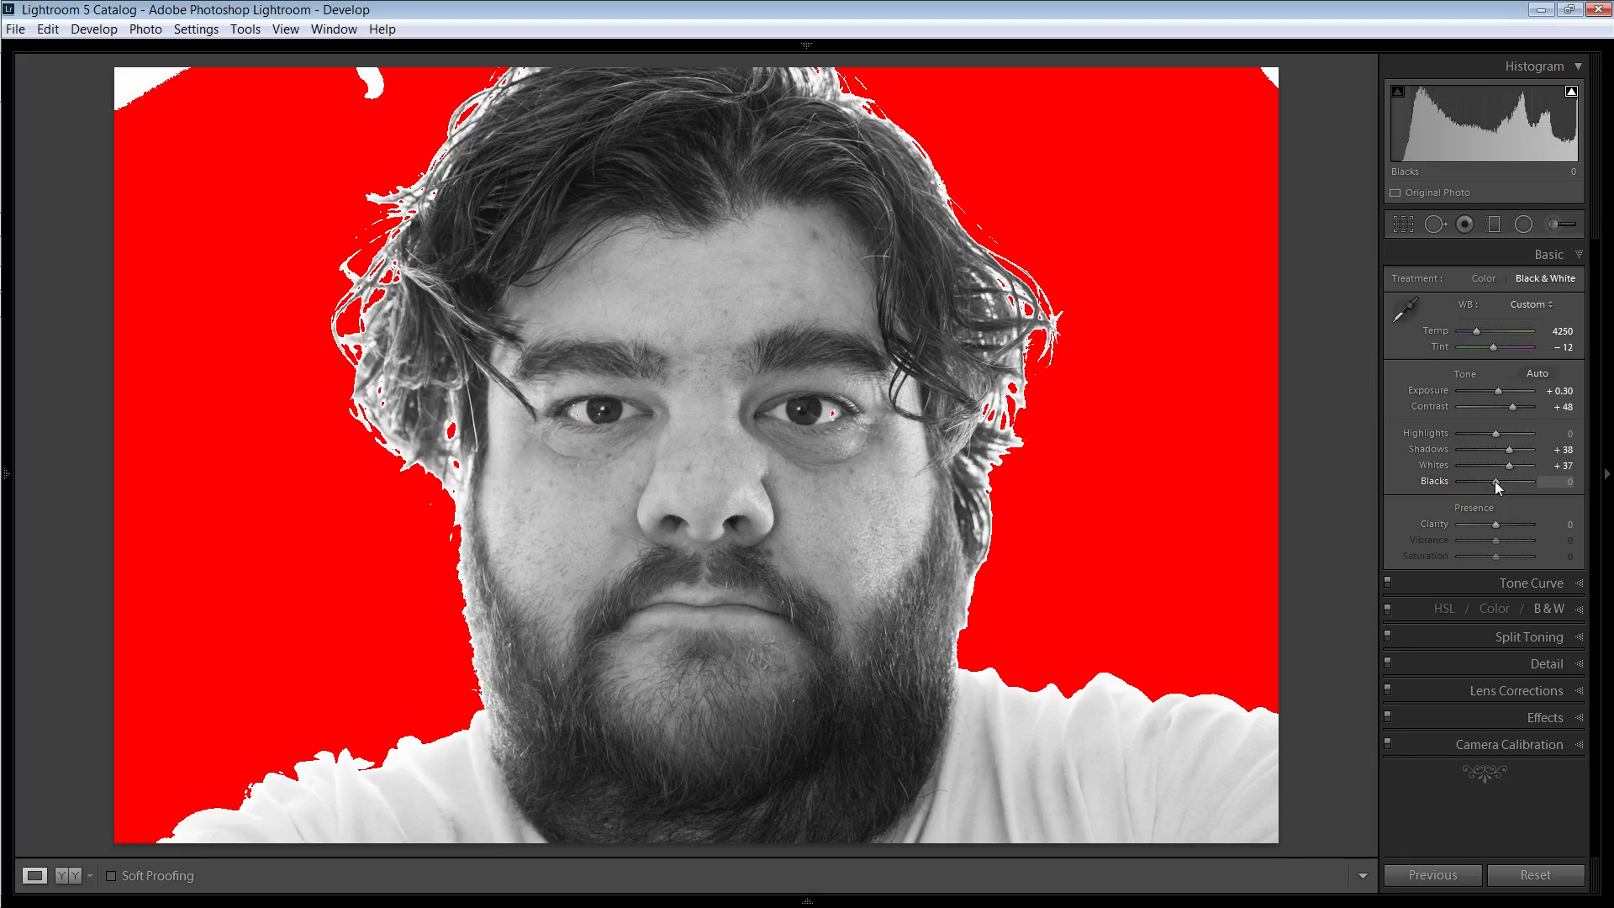
Hide the highlight clipping overlay and lower Blacks to -52, using the shadow clipping overlay as a guide
left_click_drag(1496, 482, 1484, 479)
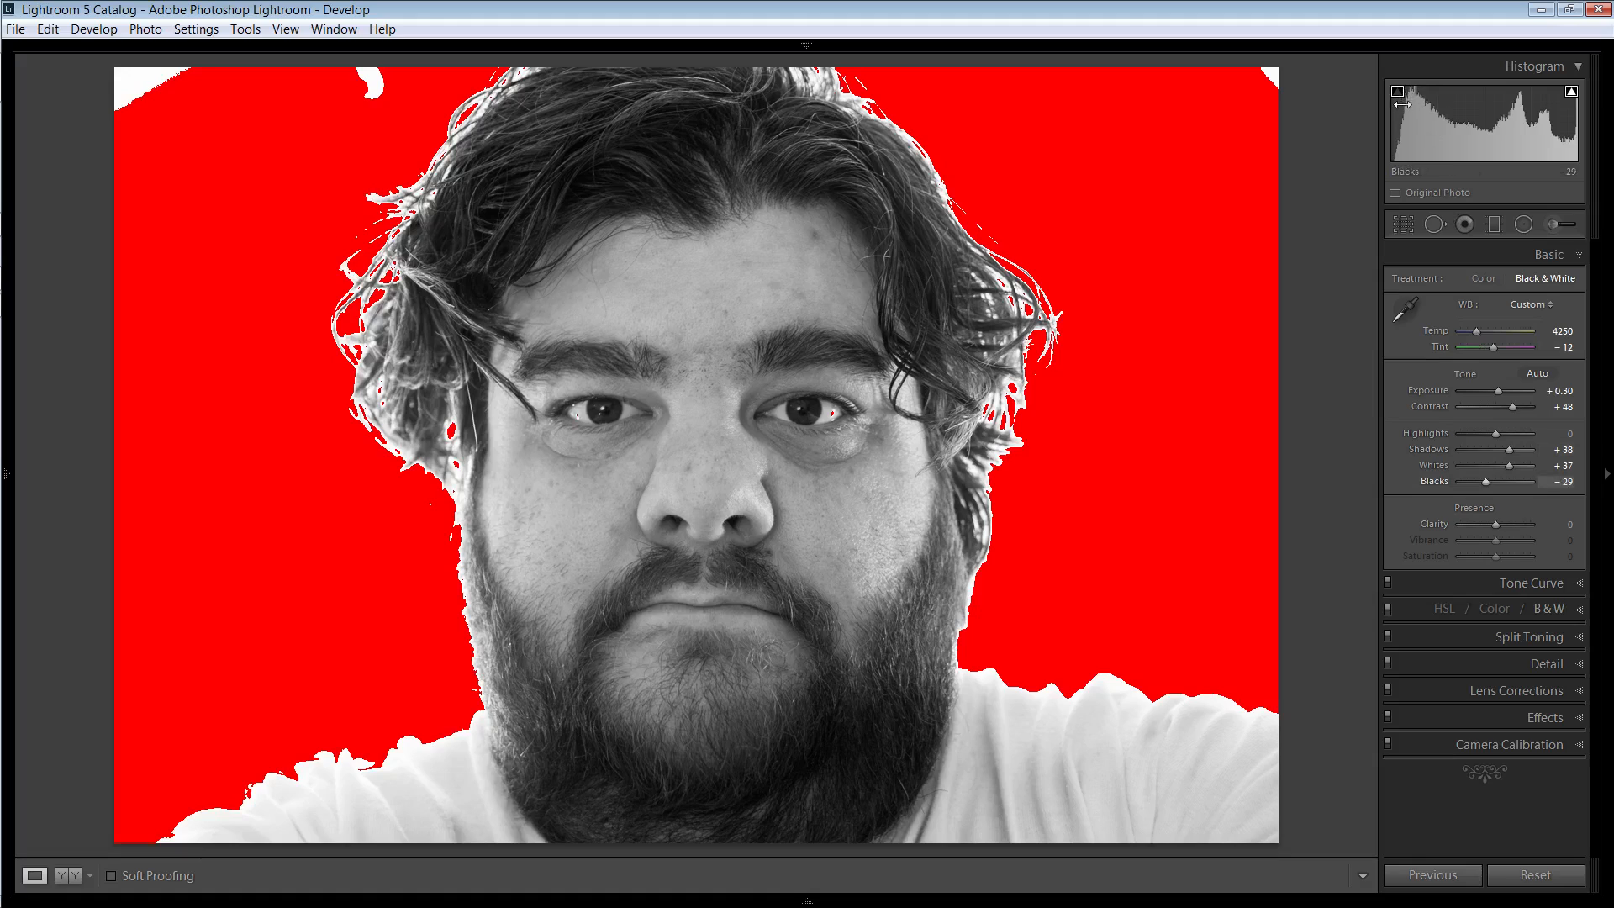
left_click(1572, 93)
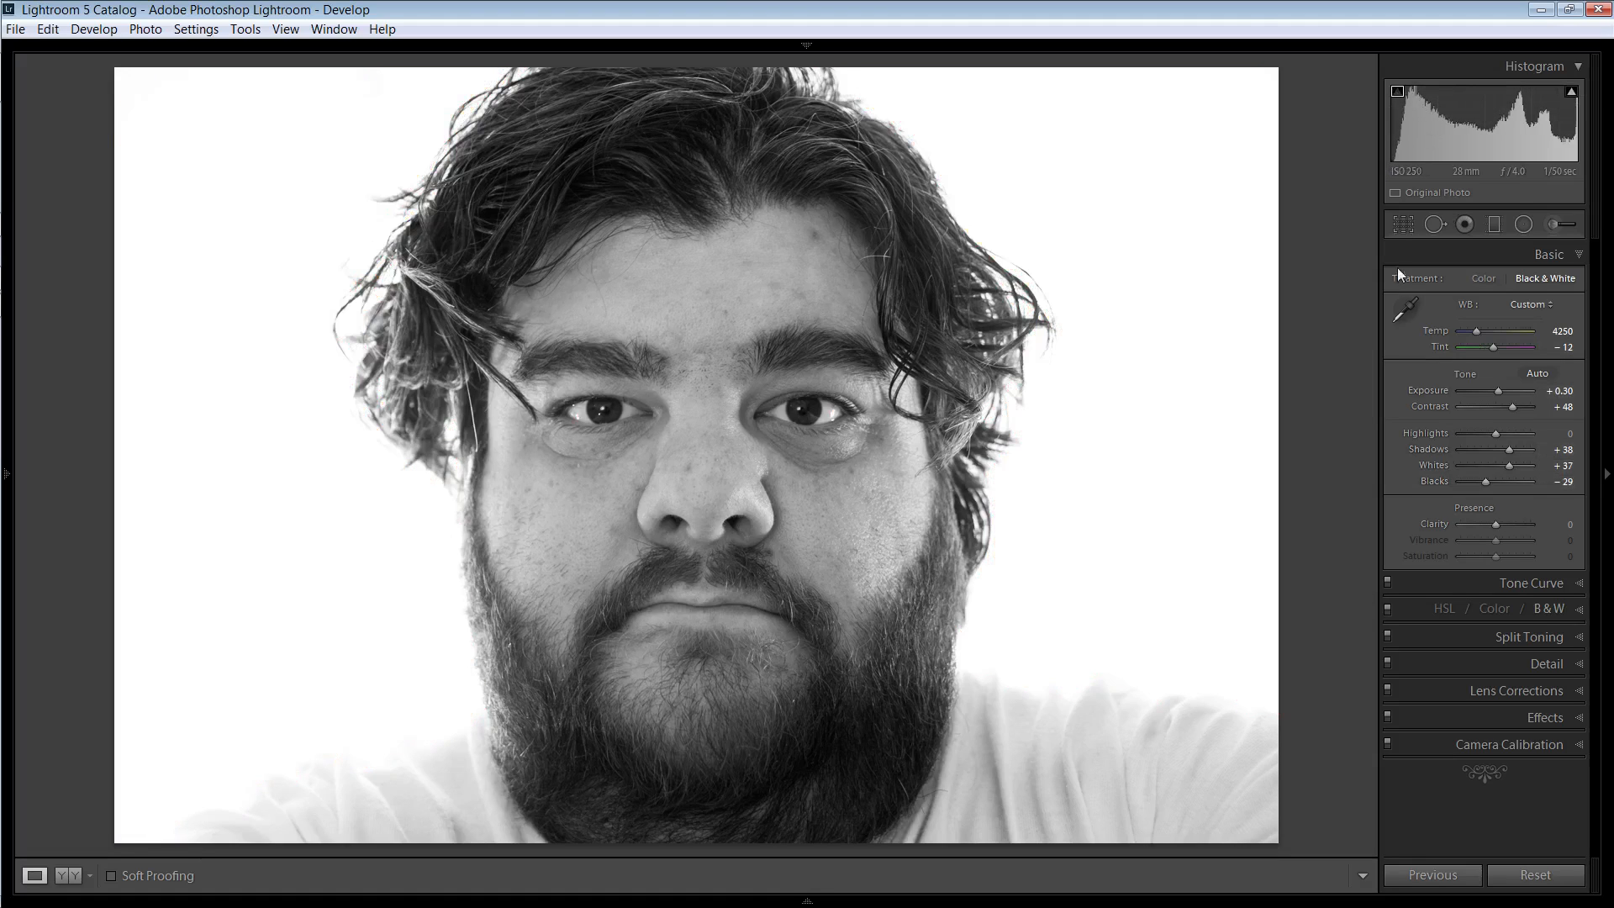
left_click(1557, 483)
key("Down")
key("Down")
key("Down")
key("Down")
key("Down")
key("Down")
key("Down")
key("Down")
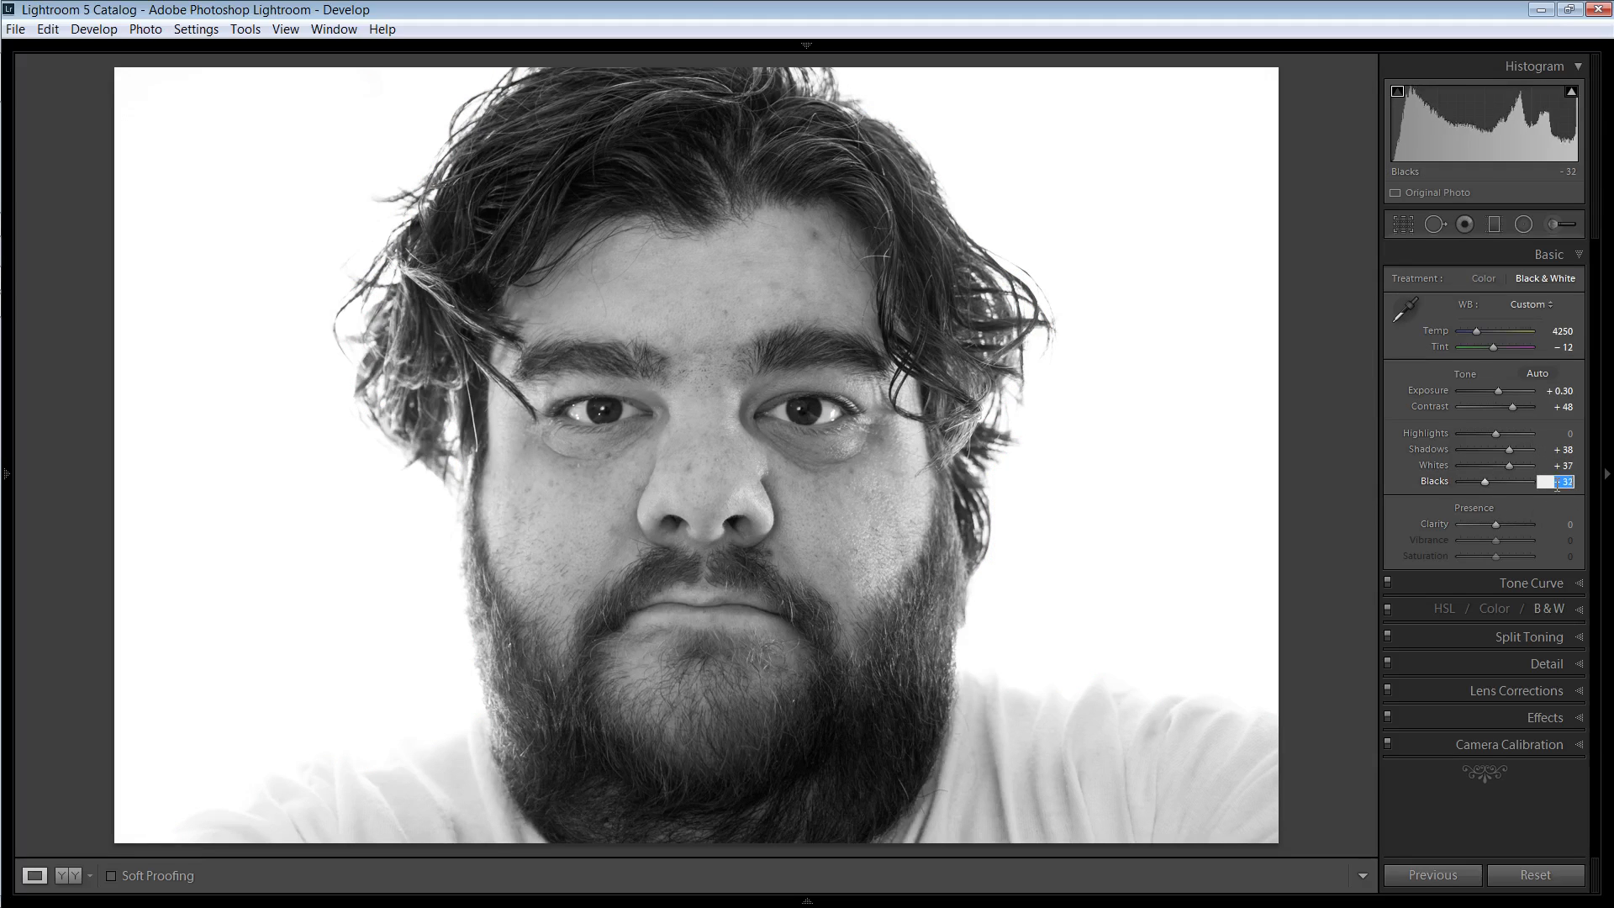
key("Down")
key("Down")
key("Down")
key("Down")
key("Down")
key("Down")
key("Down")
key("Down")
key("Down")
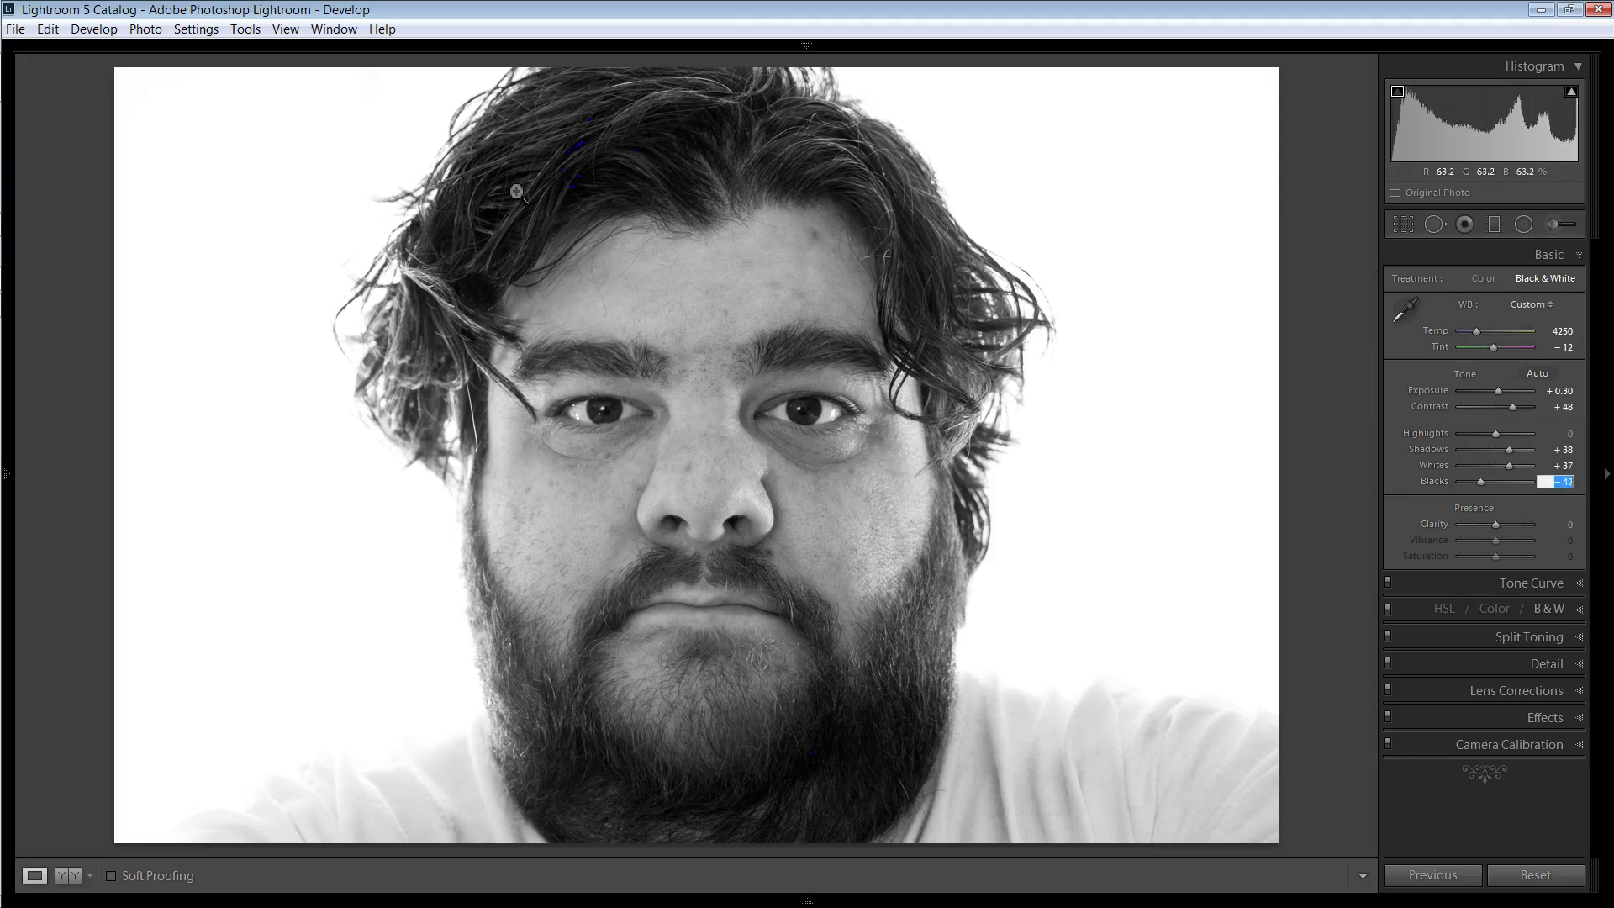
key("Down")
key("Down")
key("Down")
key("Down")
key("Down")
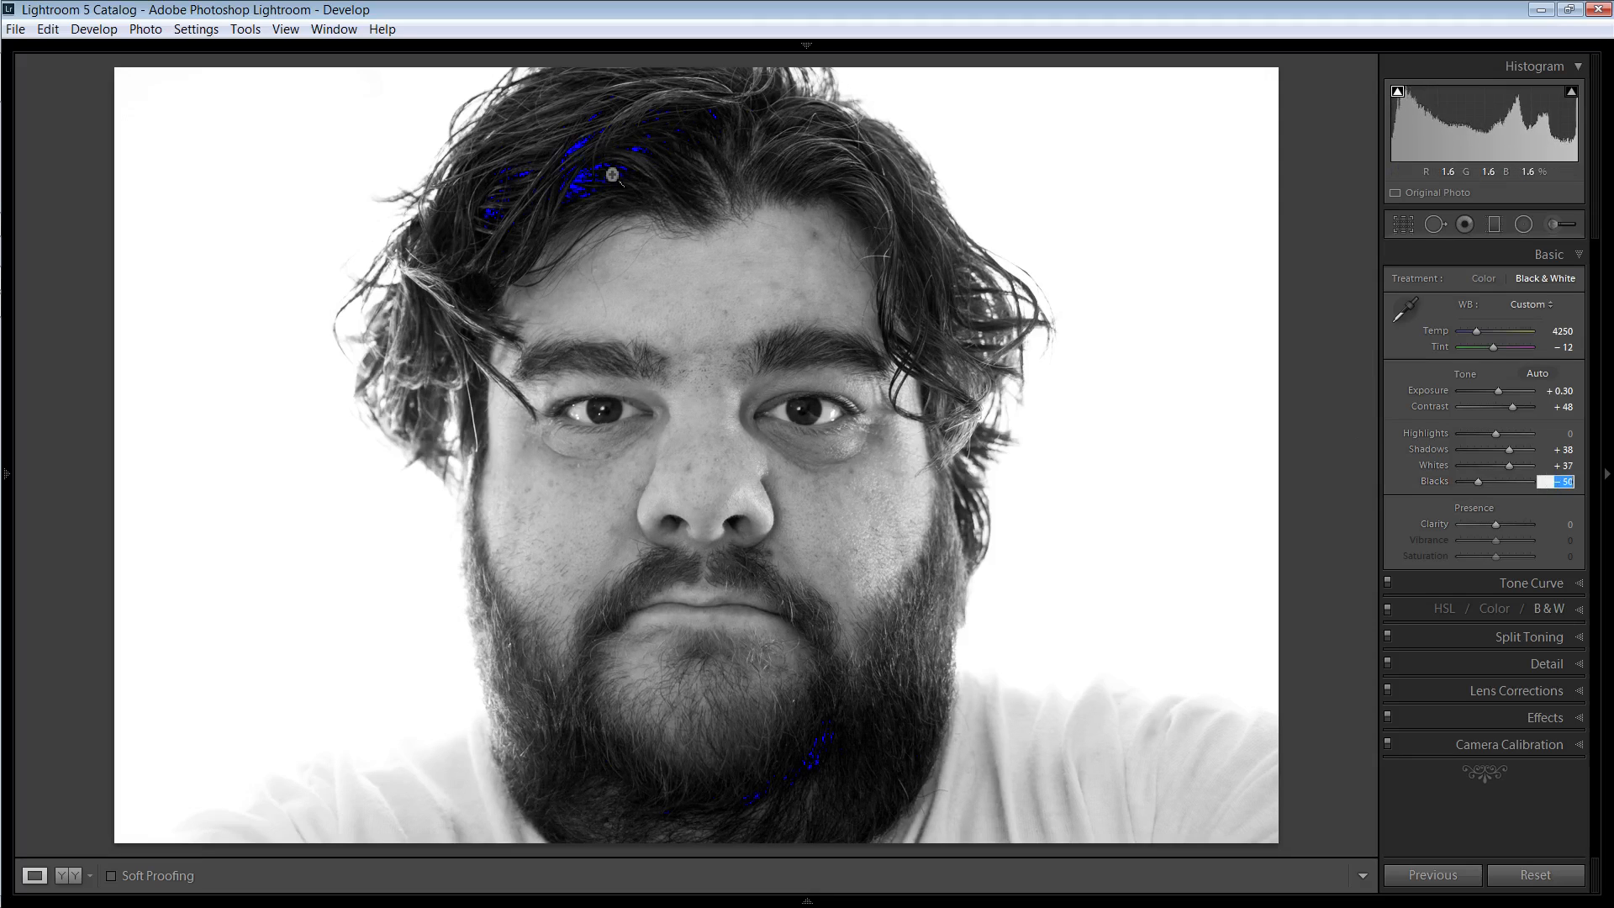
key("Down")
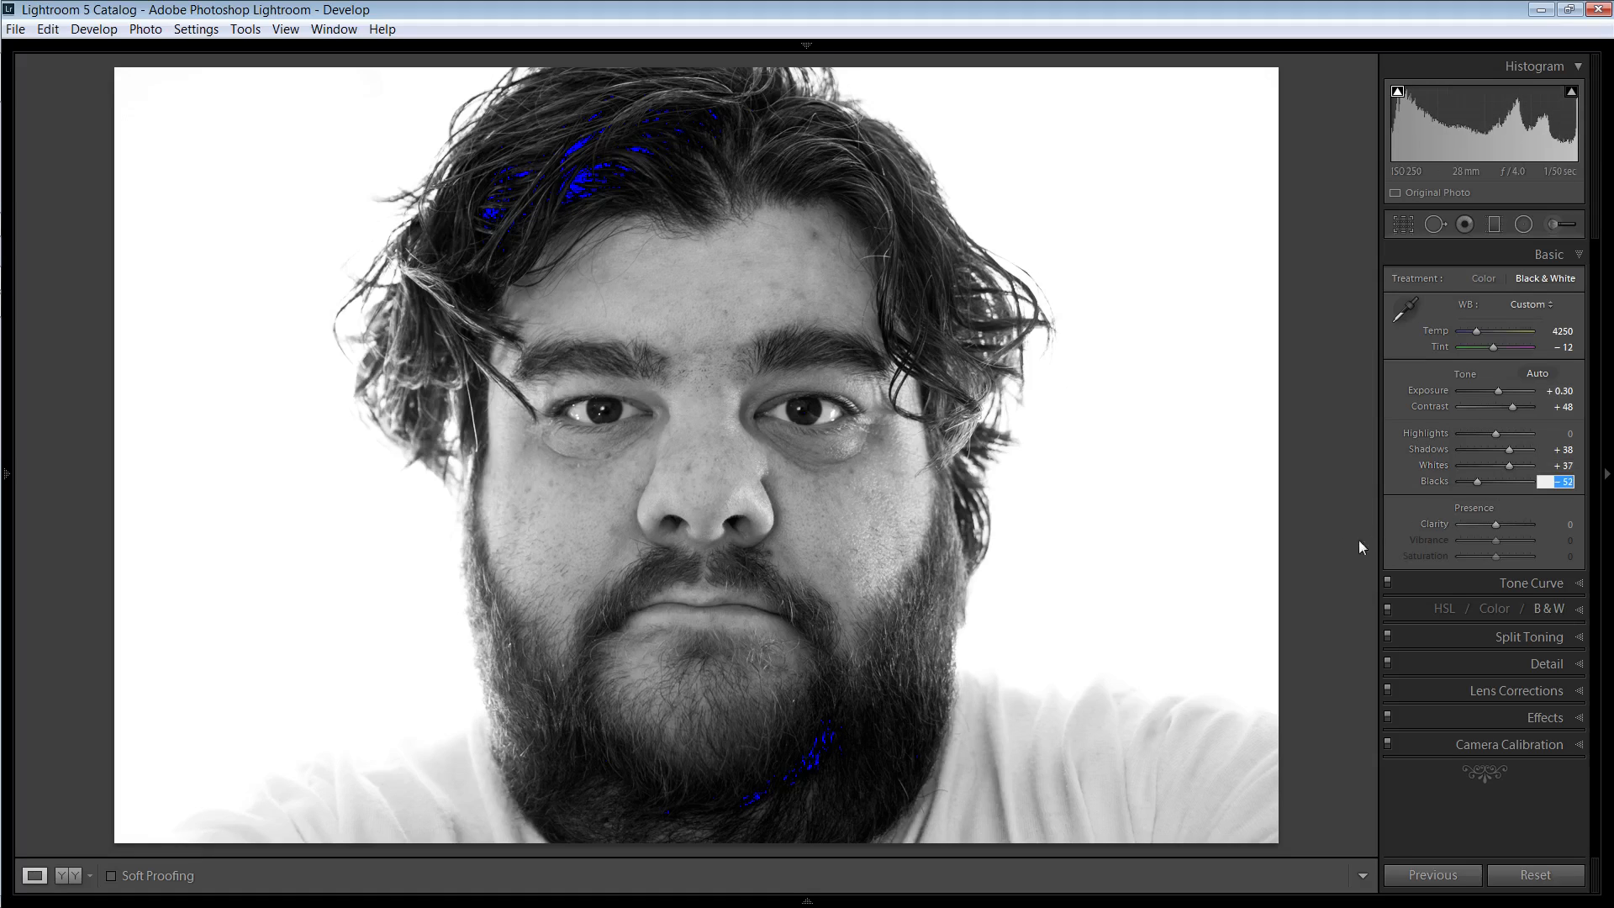
left_click(1325, 530)
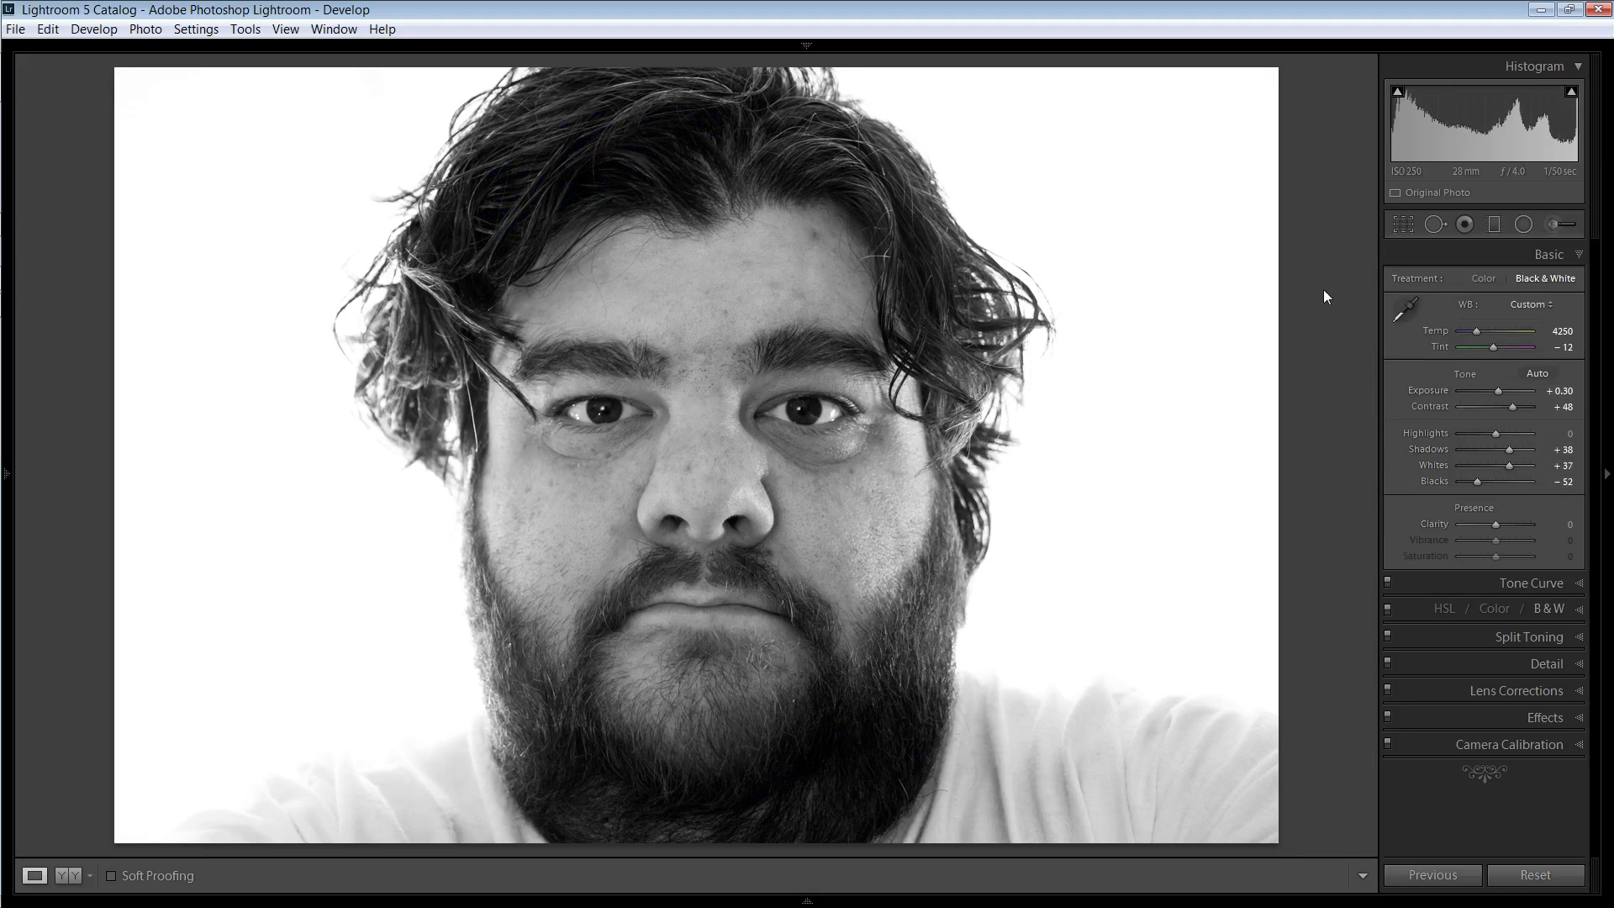
Raise the portrait's Clarity to +43
key("Left")
key("Right")
left_click_drag(1497, 524, 1506, 524)
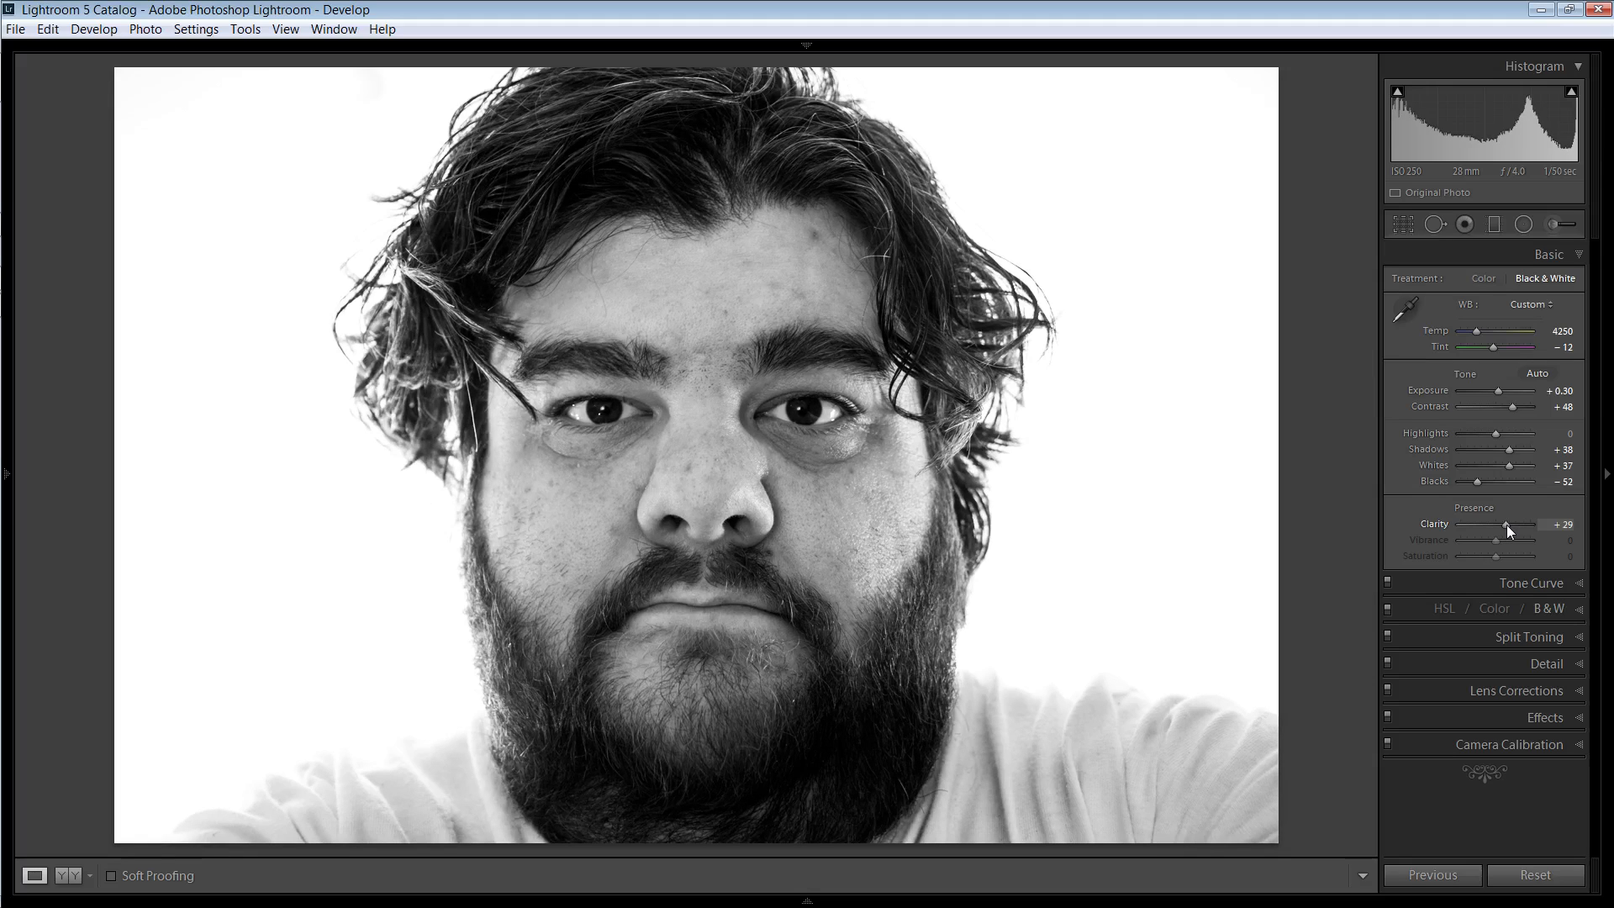
left_click_drag(1506, 525, 1512, 525)
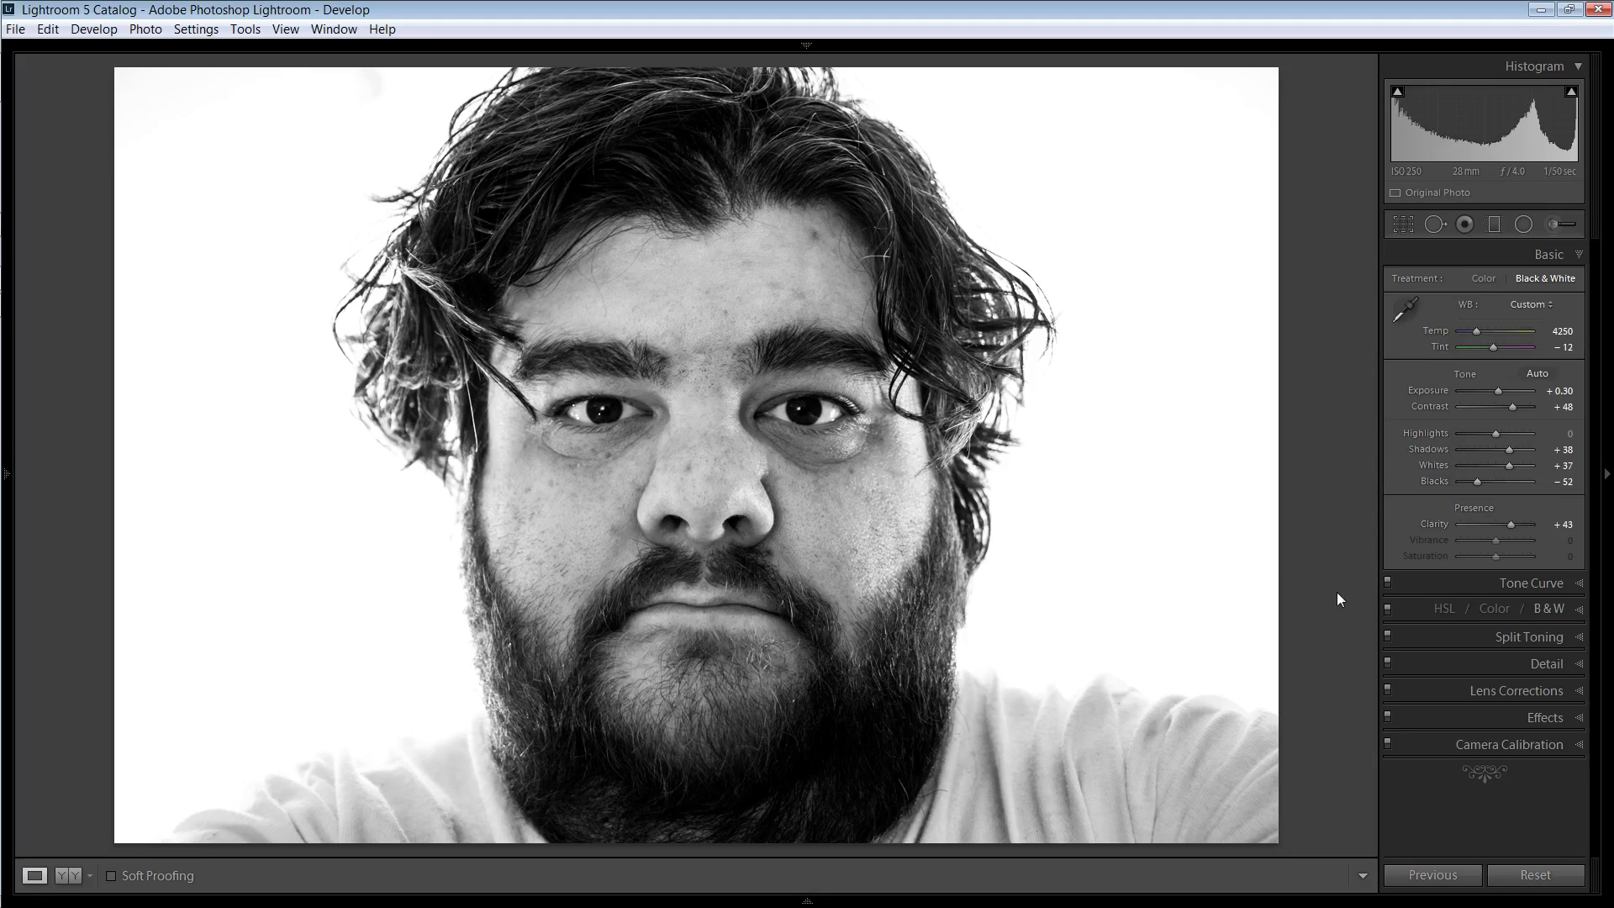
Reset all colour channels of the Black & White Mix to 0
left_click(1553, 607)
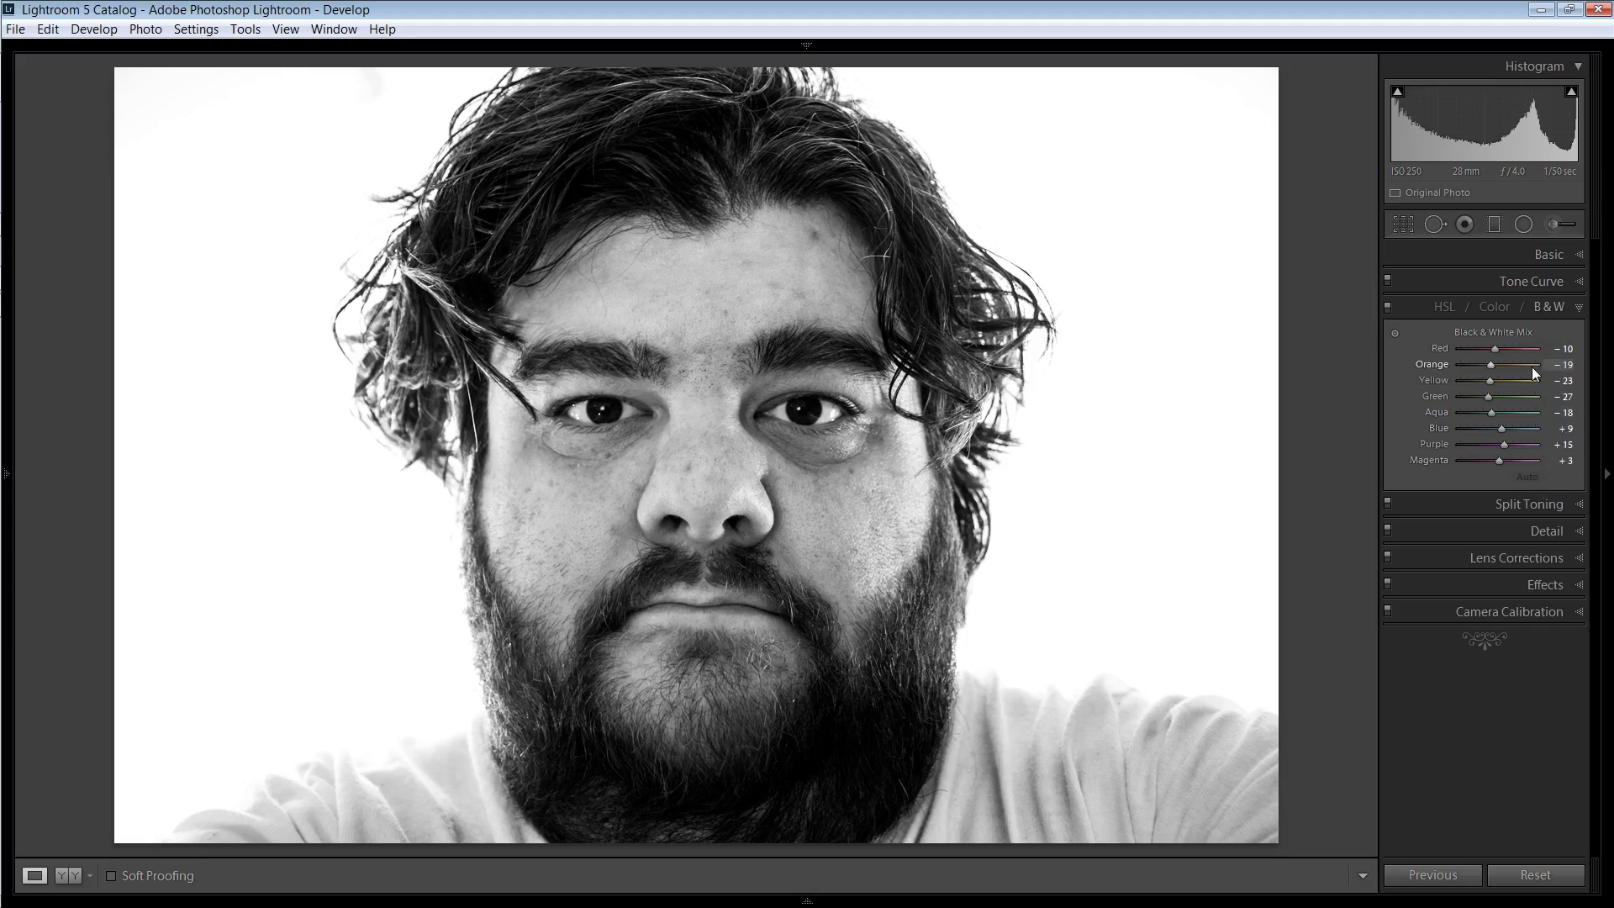
key("alt")
key("alt")
left_click(1512, 331, "alt")
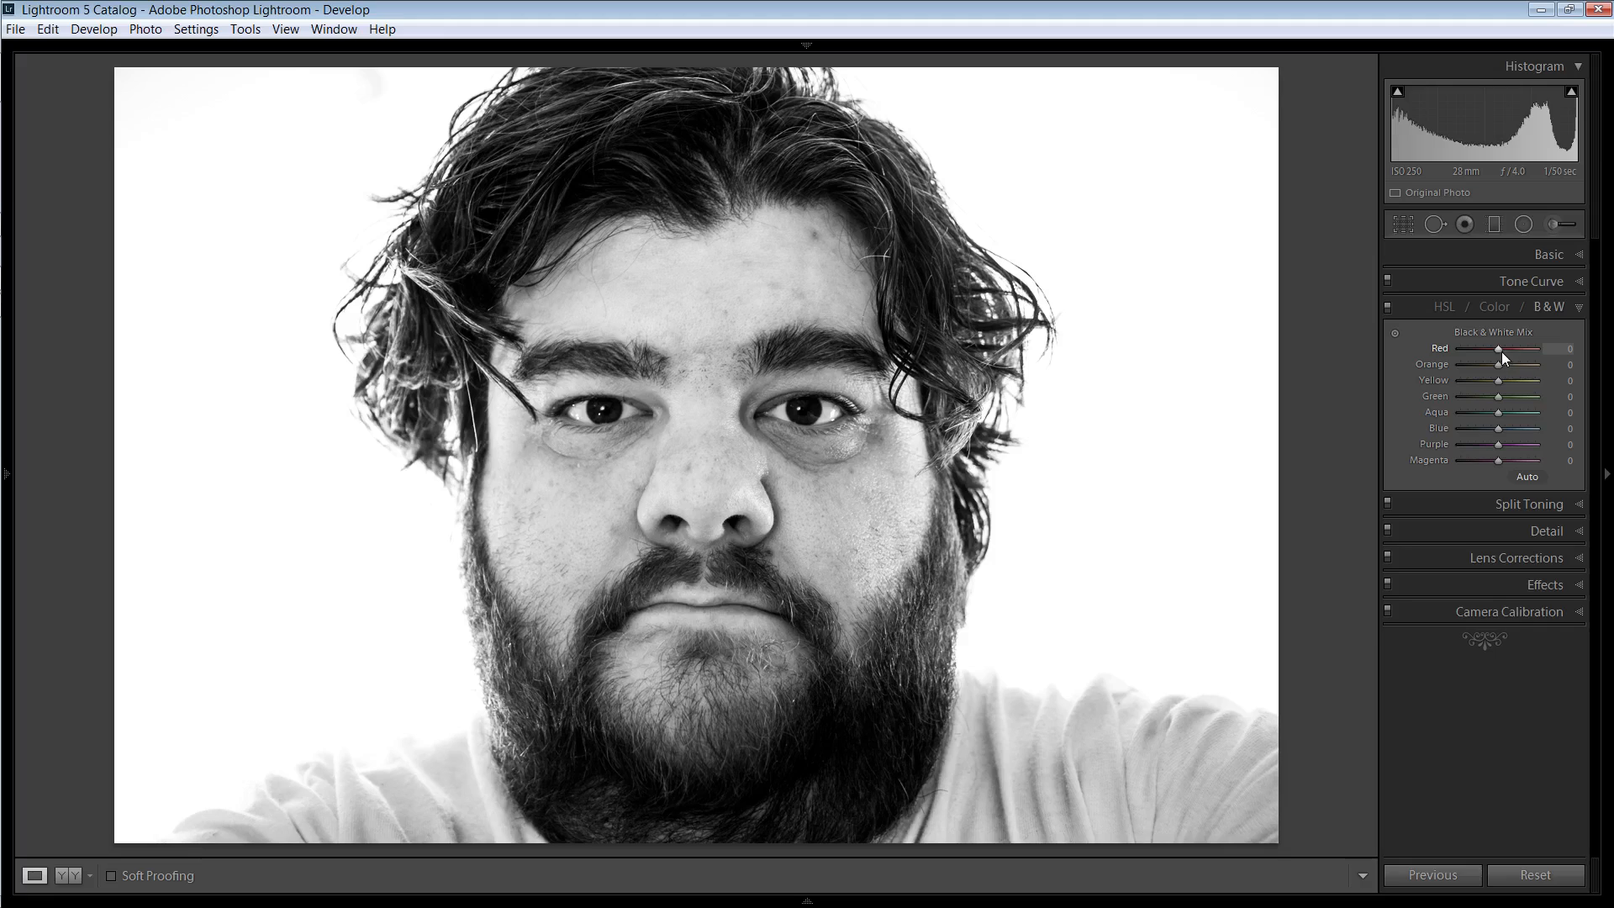
Adjust the Black & White Mix to Red -53, Orange +13 and Yellow +53
left_click_drag(1501, 351, 1482, 341)
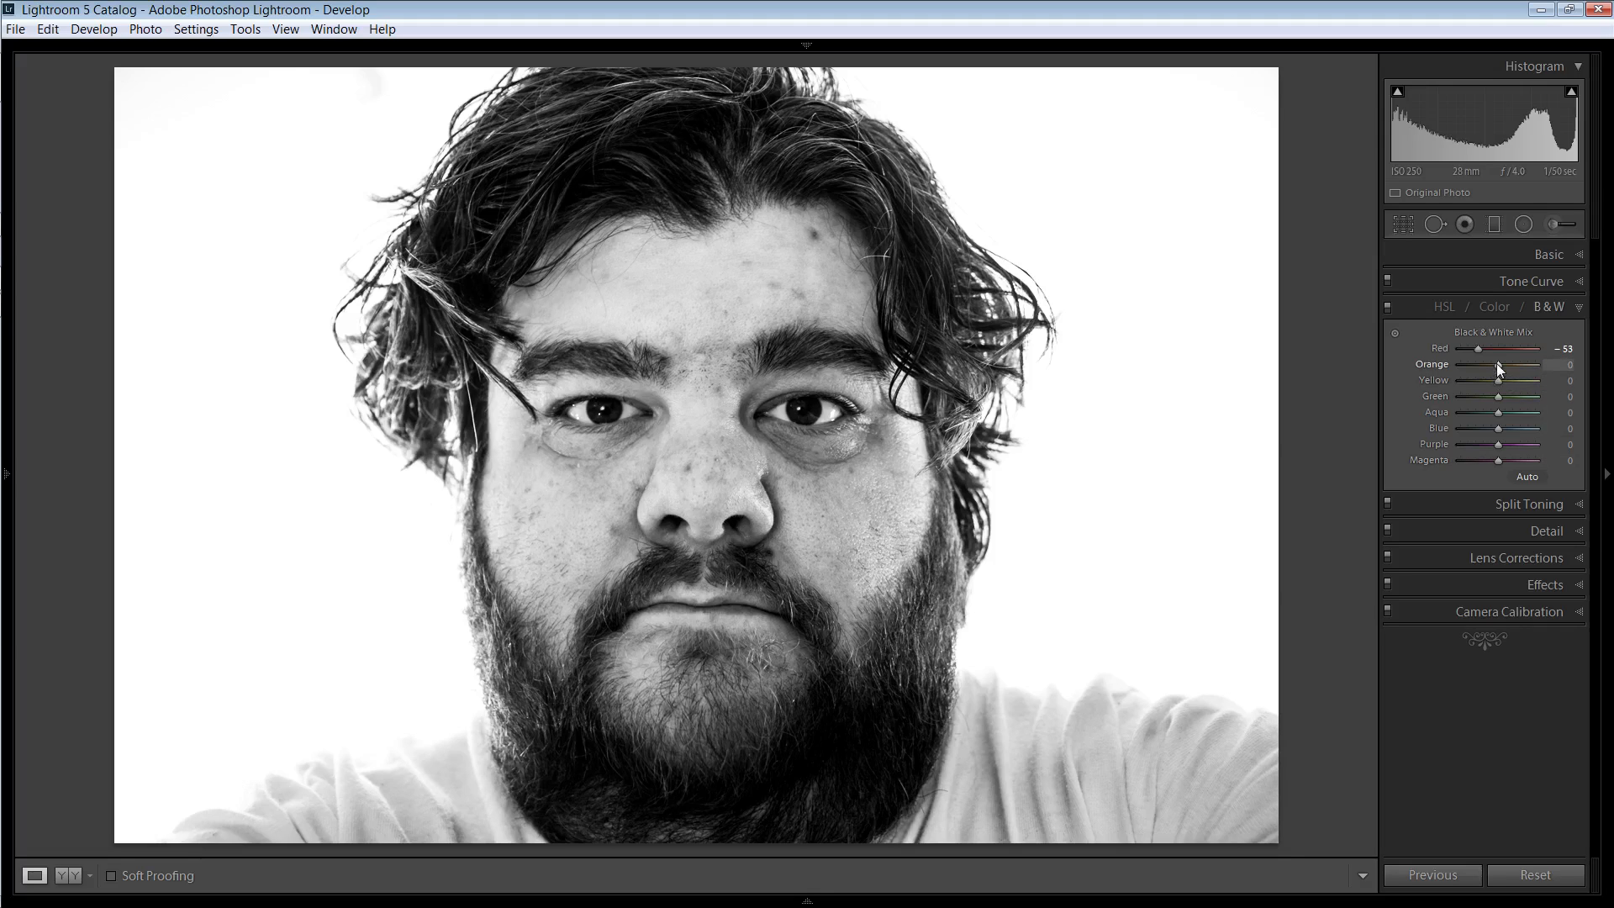
left_click_drag(1496, 364, 1502, 364)
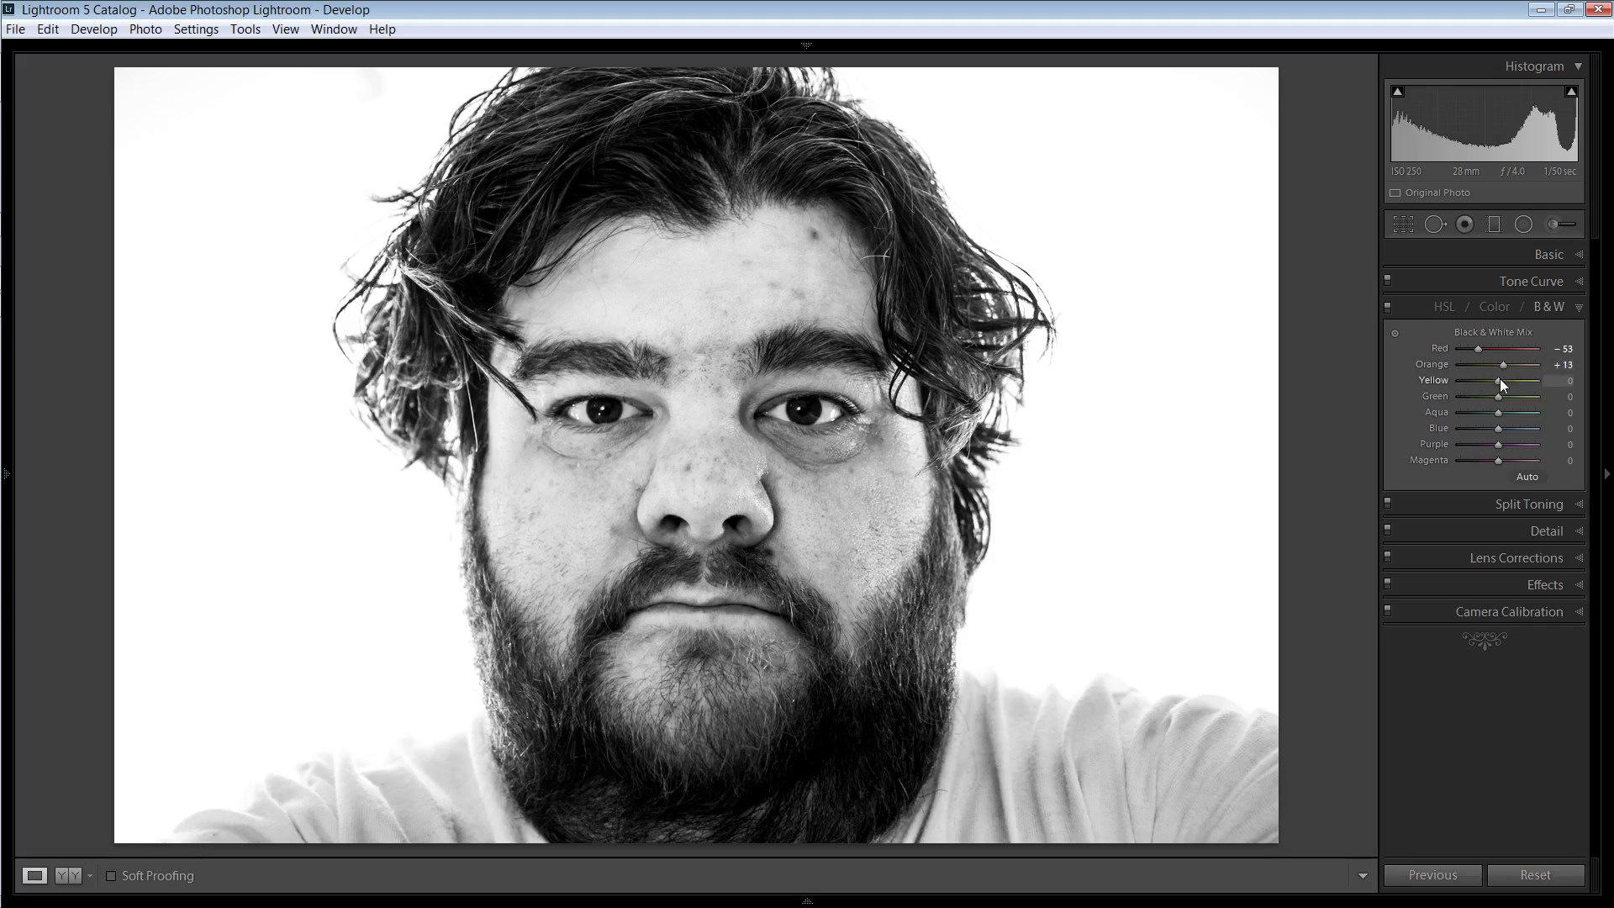
left_click_drag(1500, 379, 1523, 386)
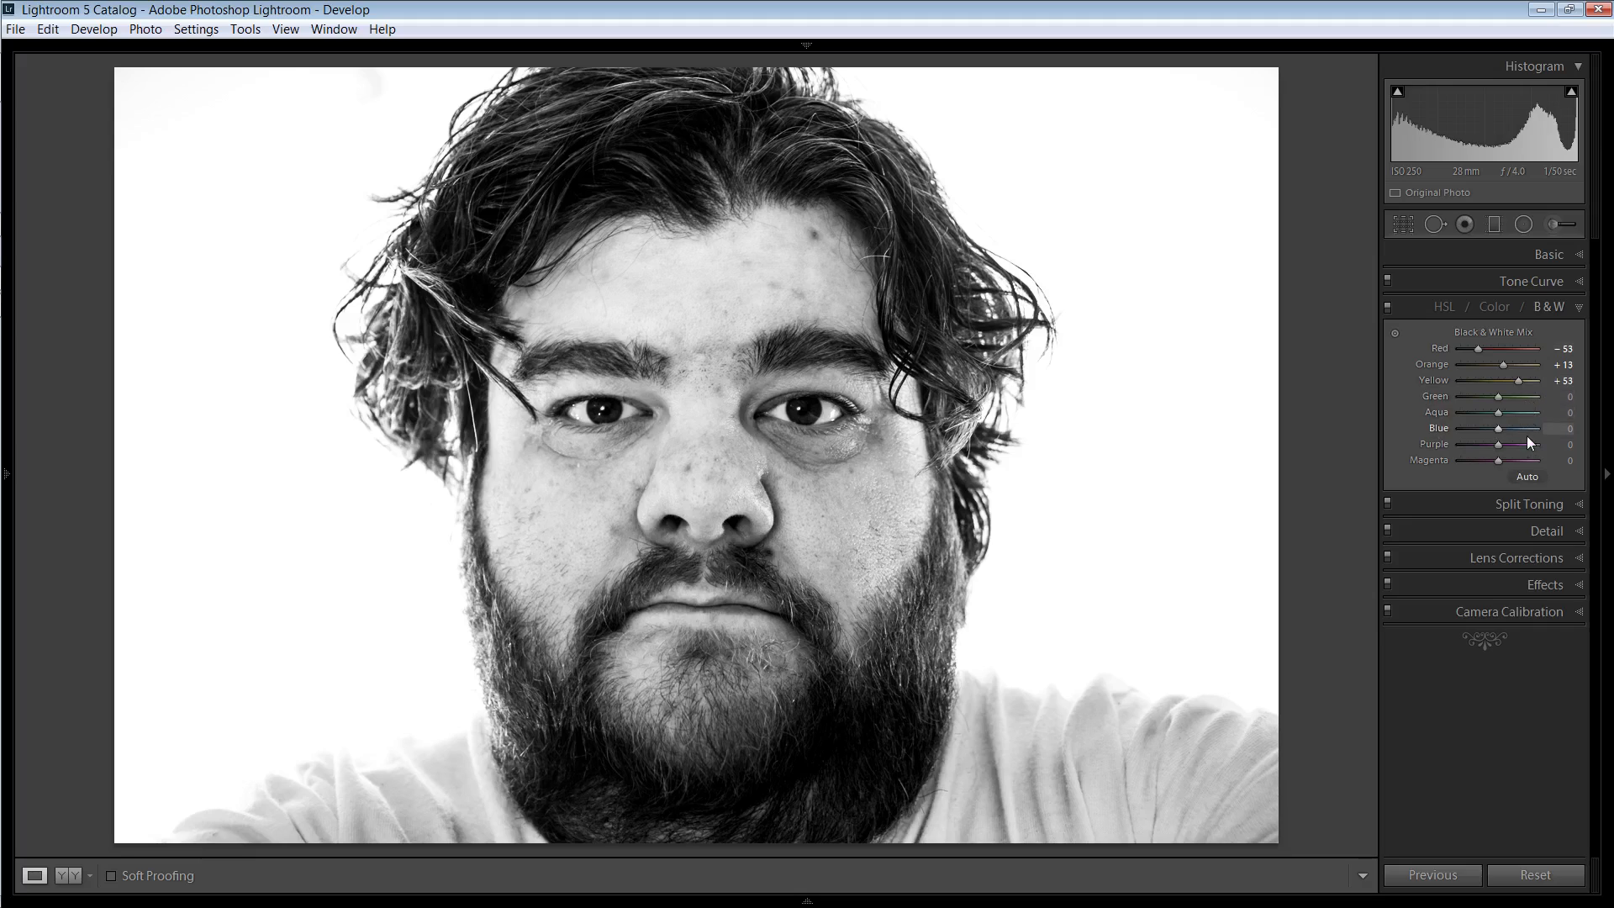
Try Luminance noise reduction at 100 and return it to 0
left_click(1542, 533)
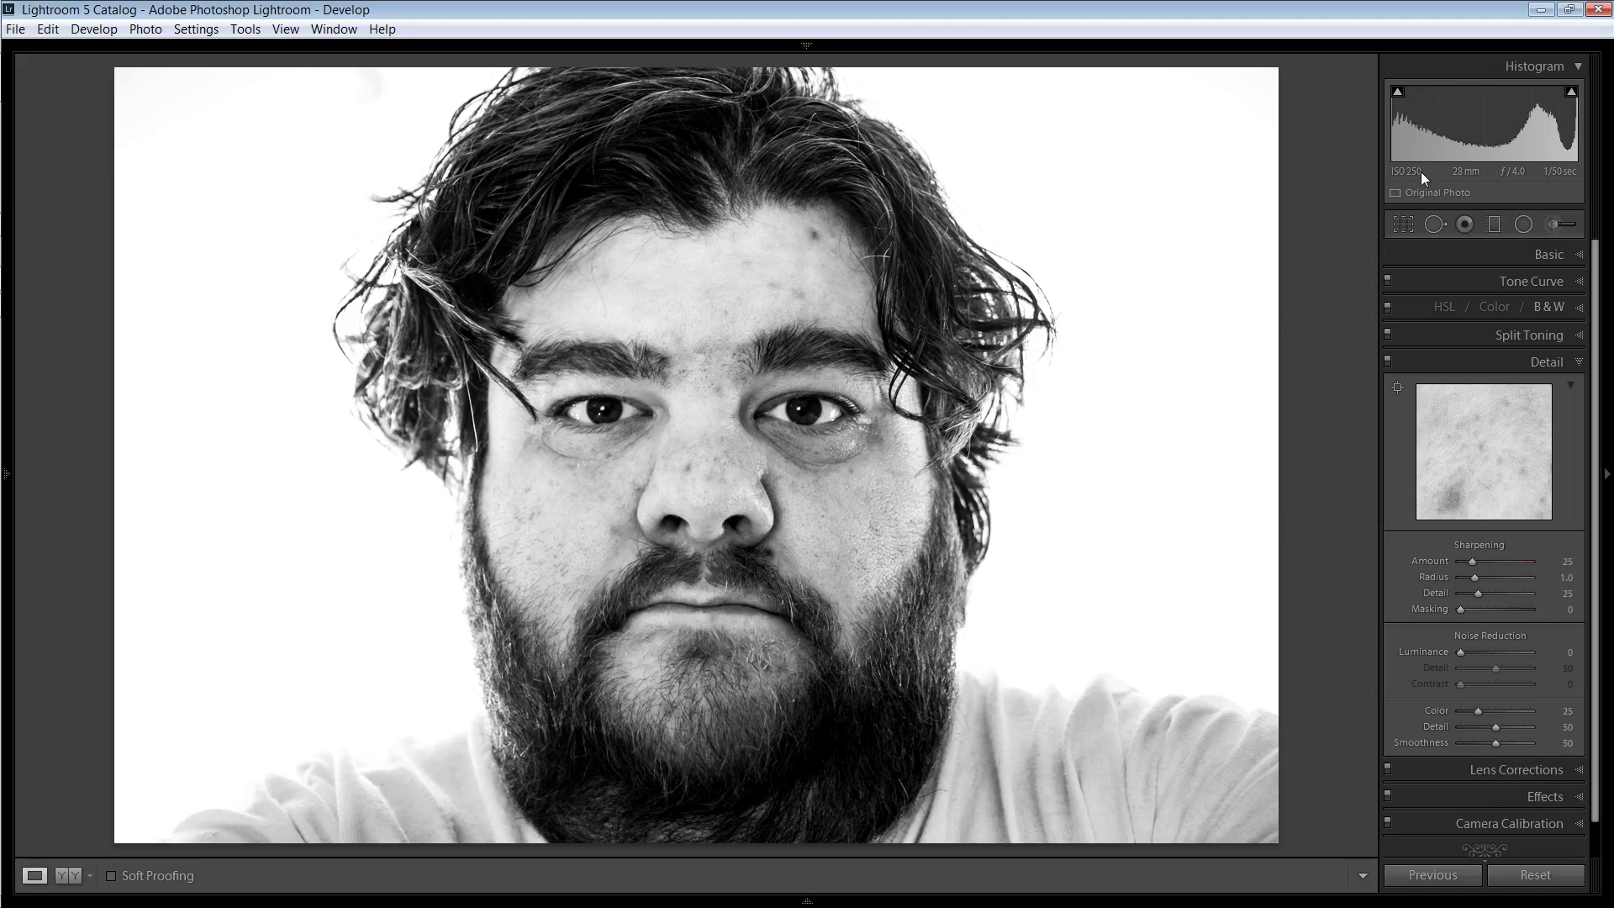
left_click(1480, 654)
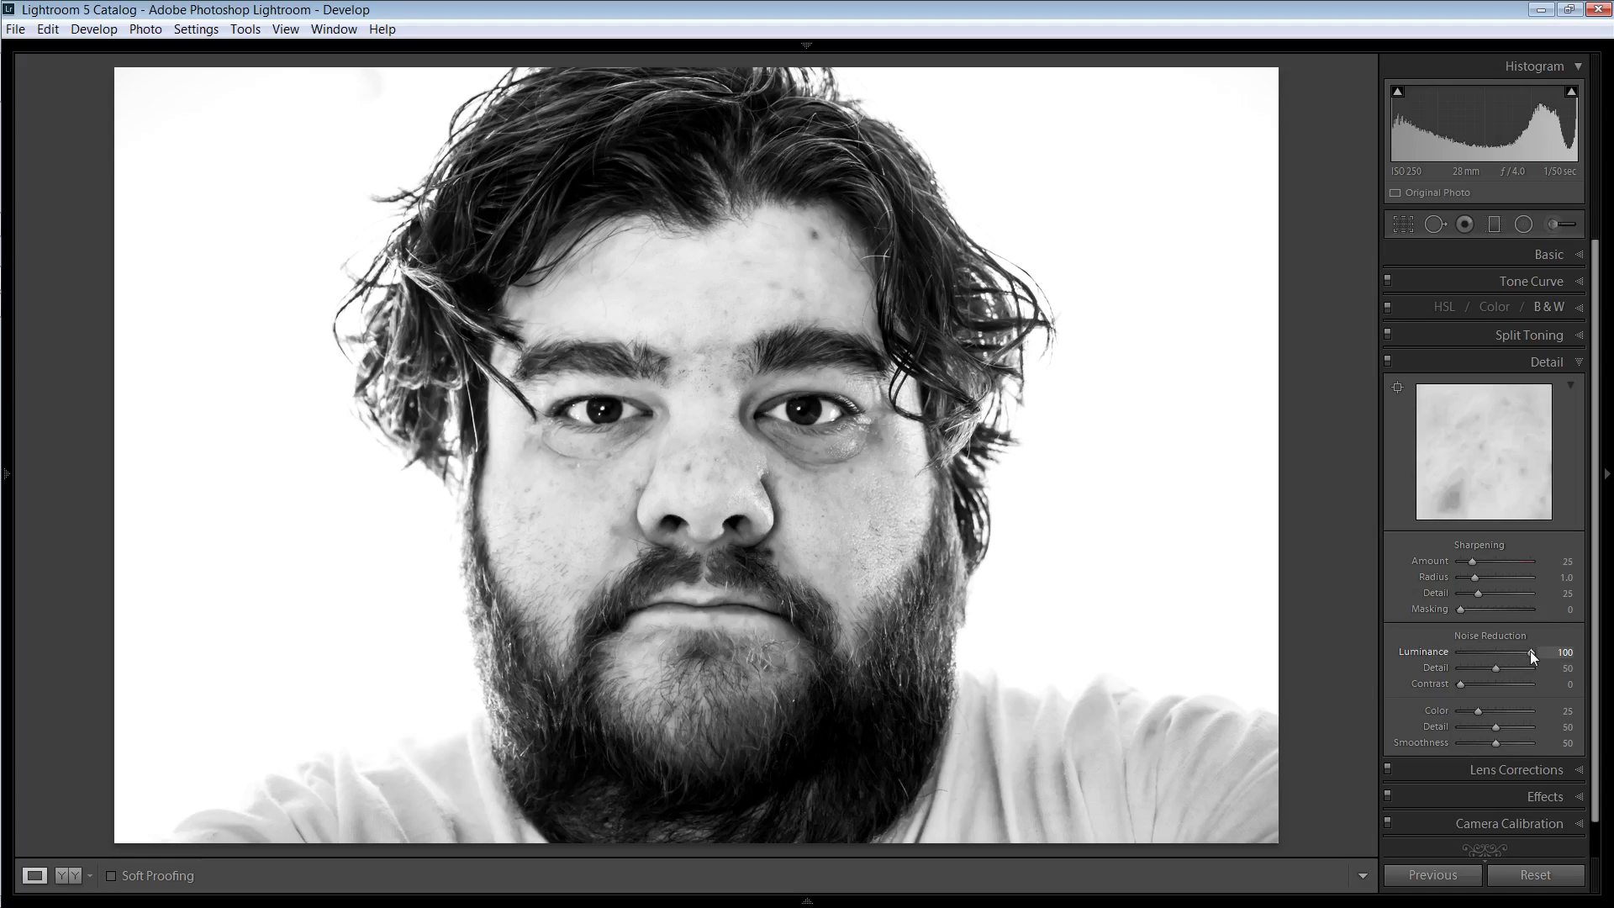
left_click_drag(1530, 650, 1432, 654)
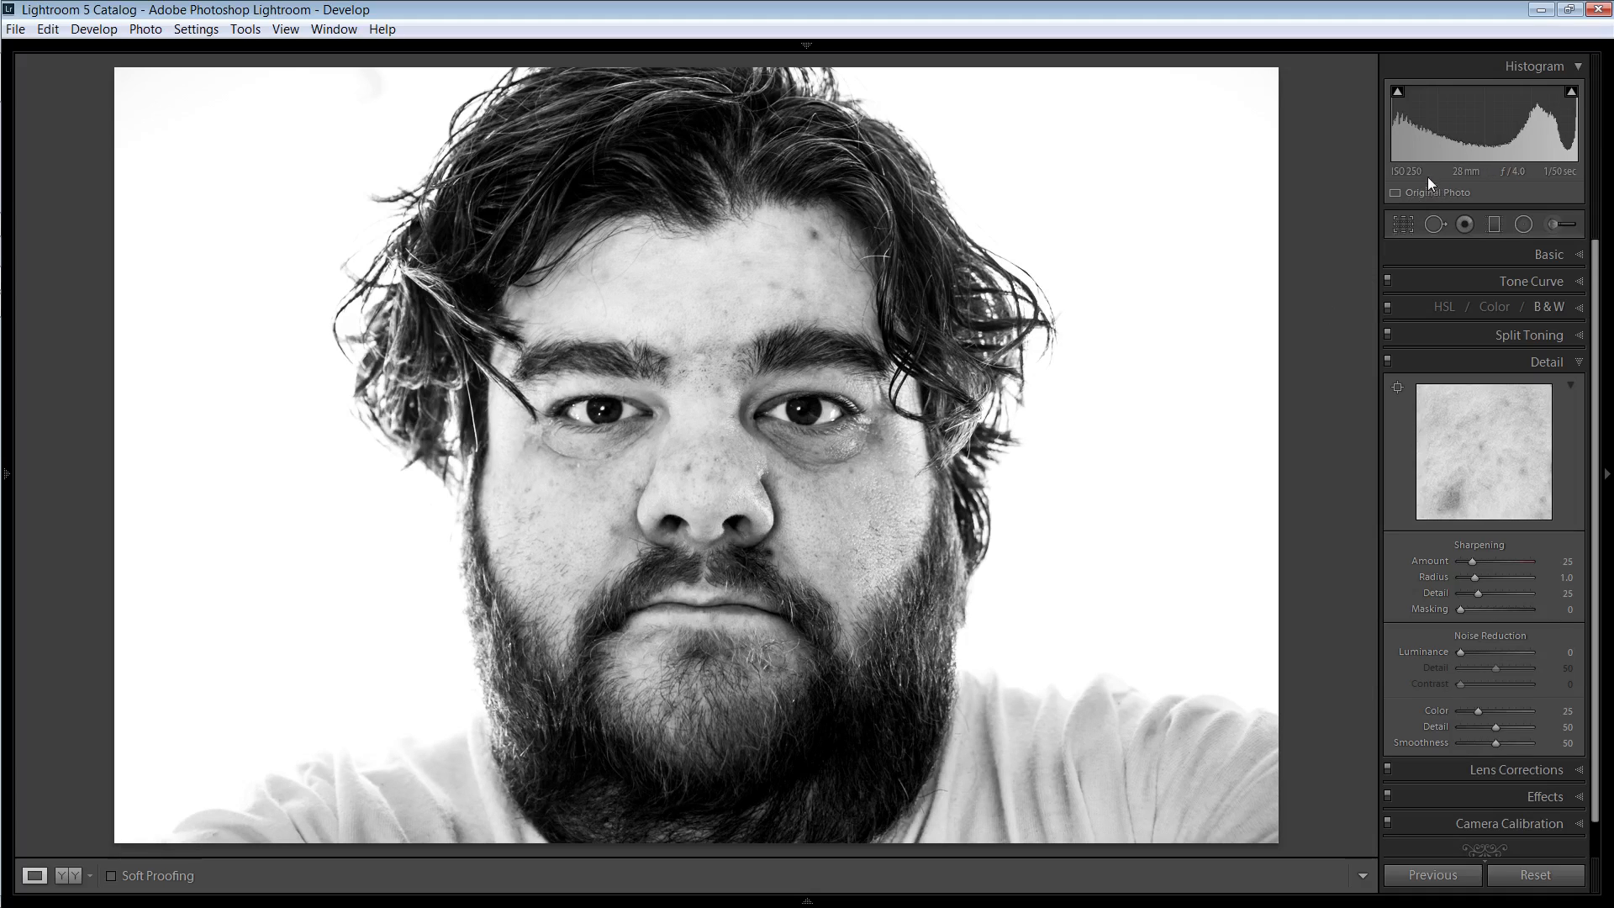
Enable Profile Corrections and Remove Chromatic Aberration in the basic lens corrections
left_click(1568, 369)
left_click(1530, 394)
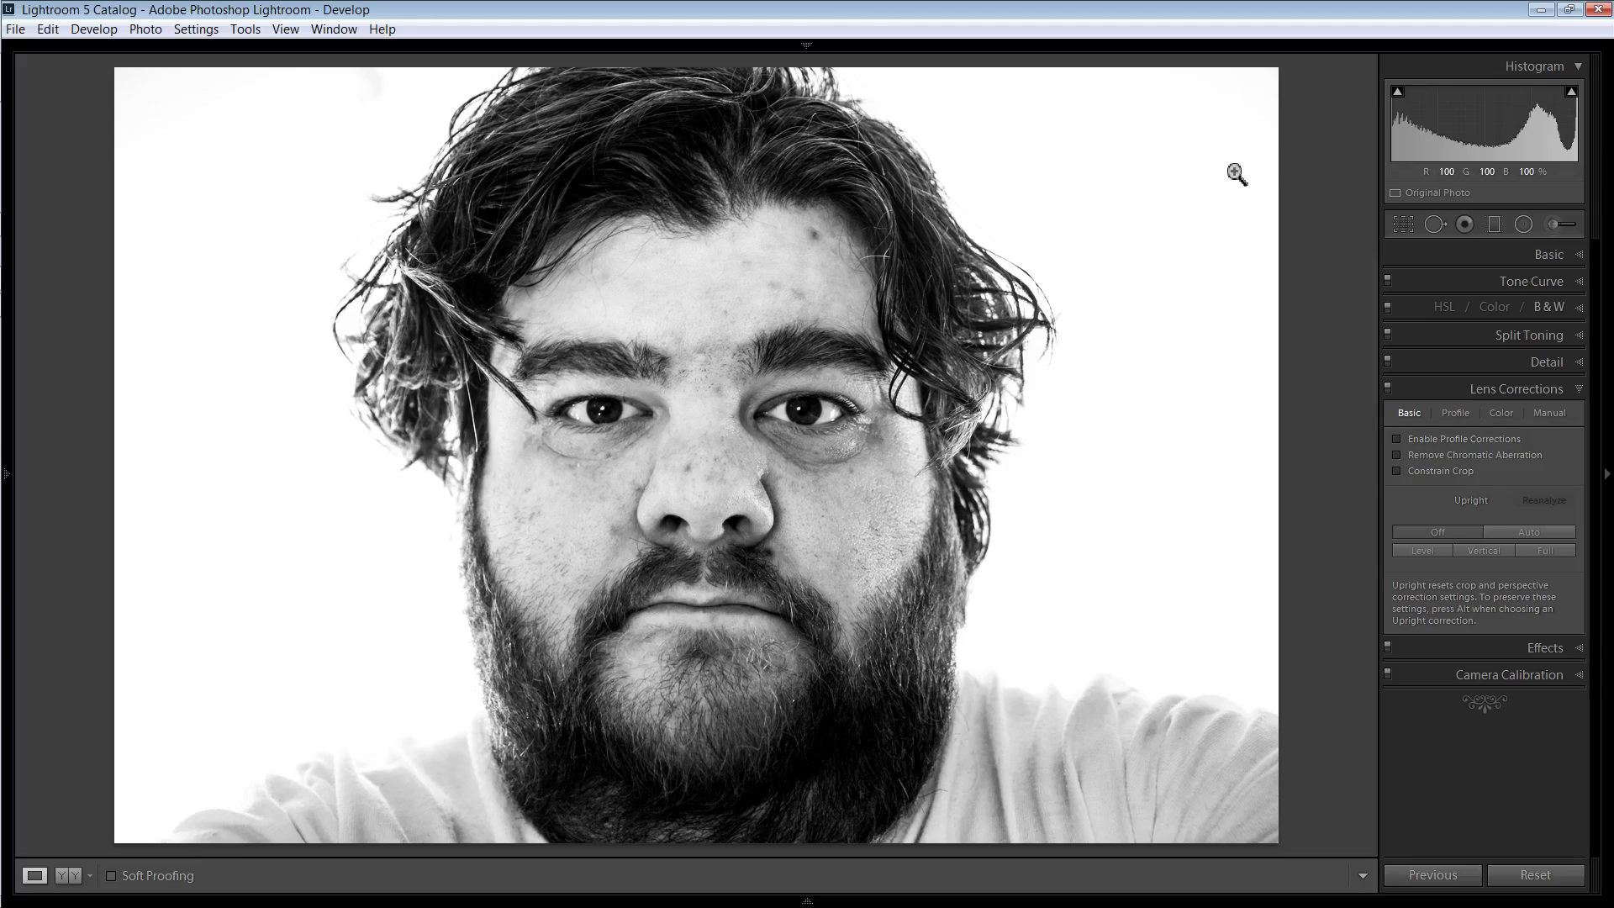
left_click(1463, 449)
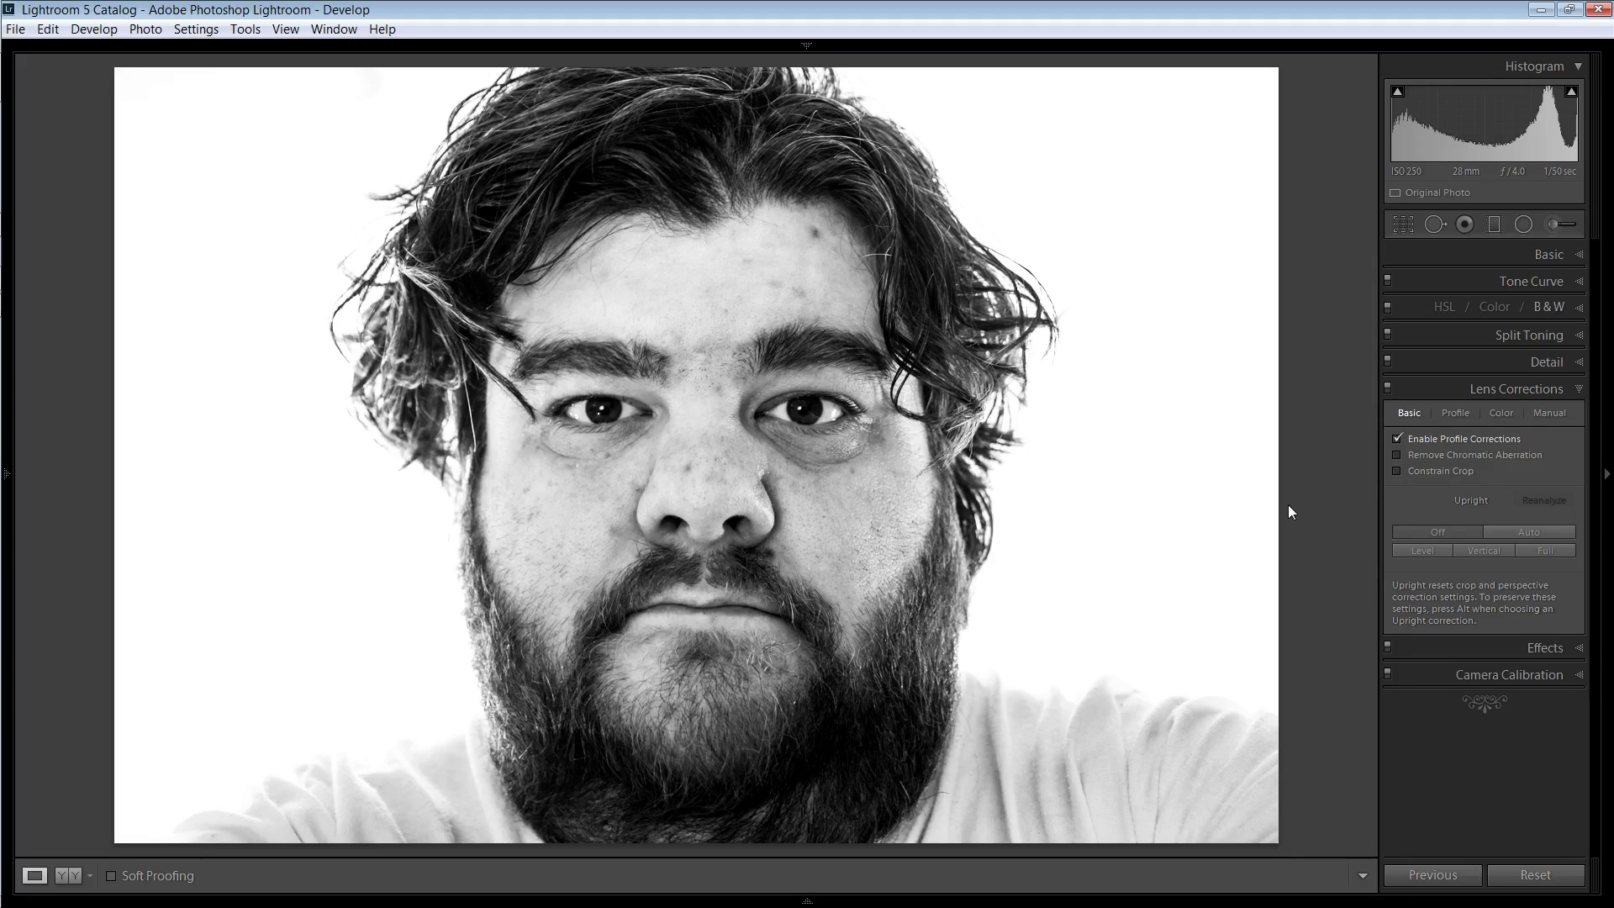
left_click(1470, 460)
left_click(1561, 394)
Compare the portrait before and after the edits
key("backslash")
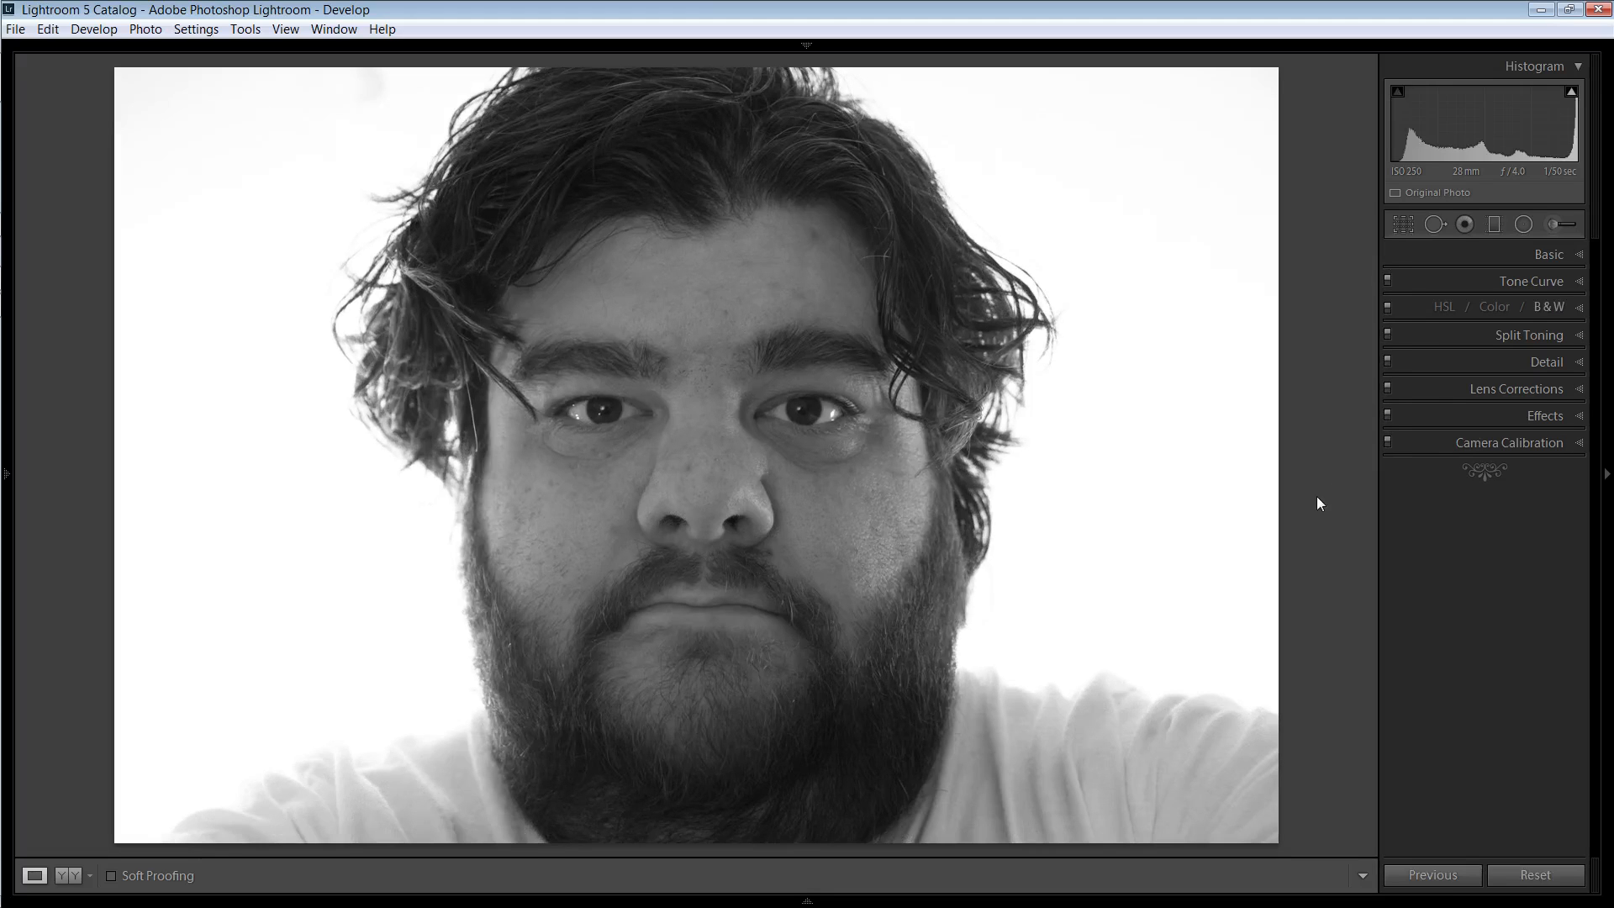
key("backslash")
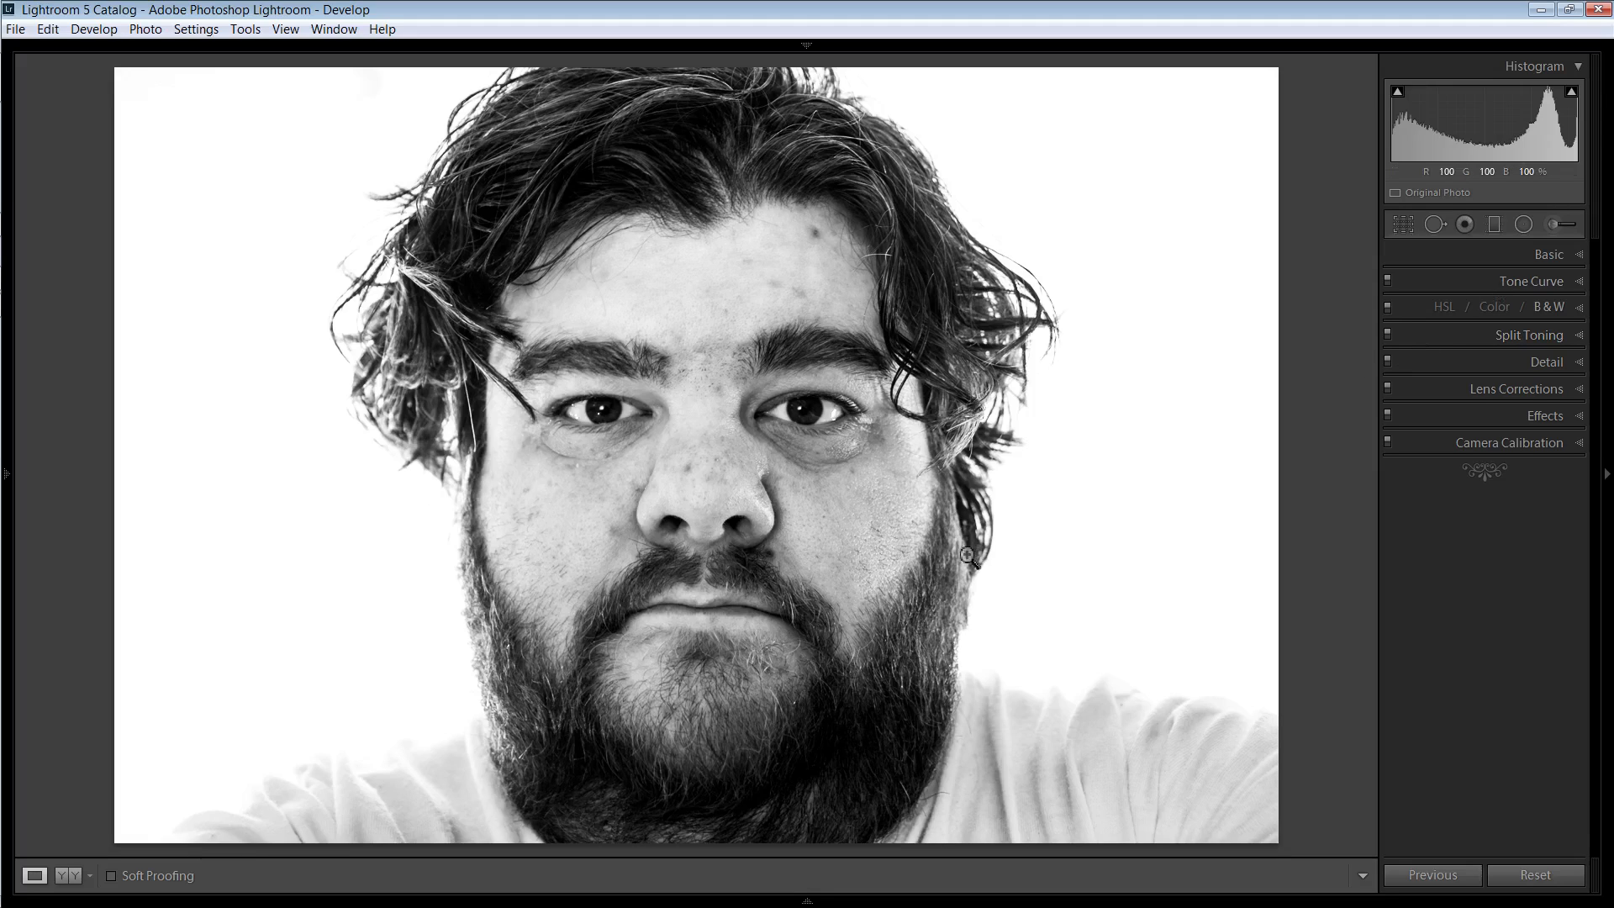
Heal the dark forehead blemish with a size 49 spot and move its source to clean forehead skin below it
left_click(1432, 224)
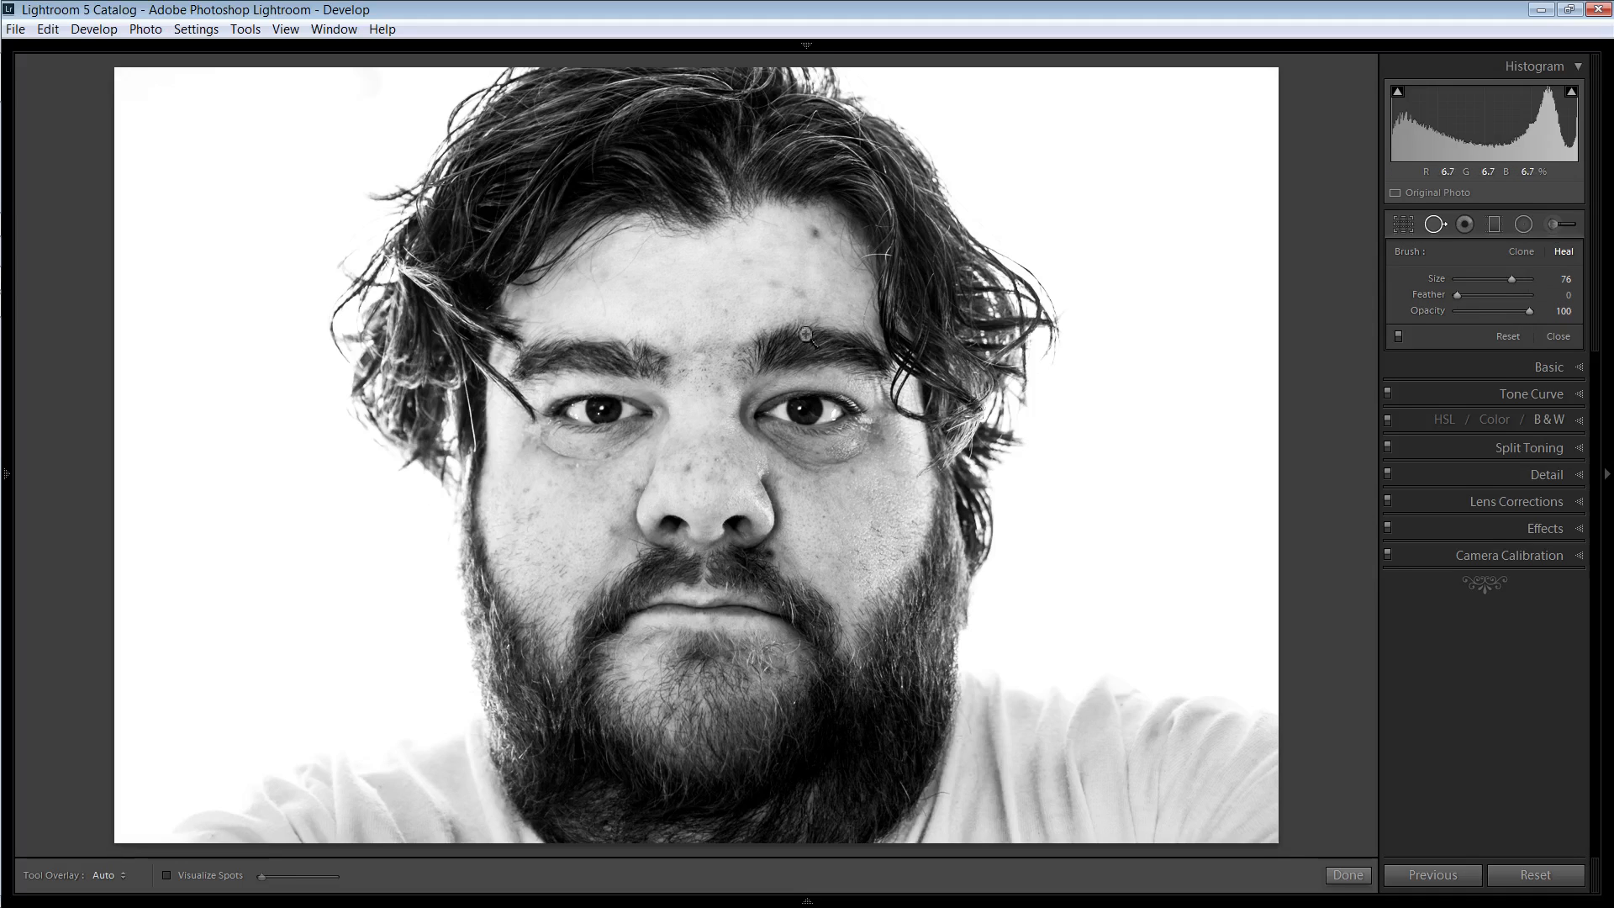
left_click(815, 238)
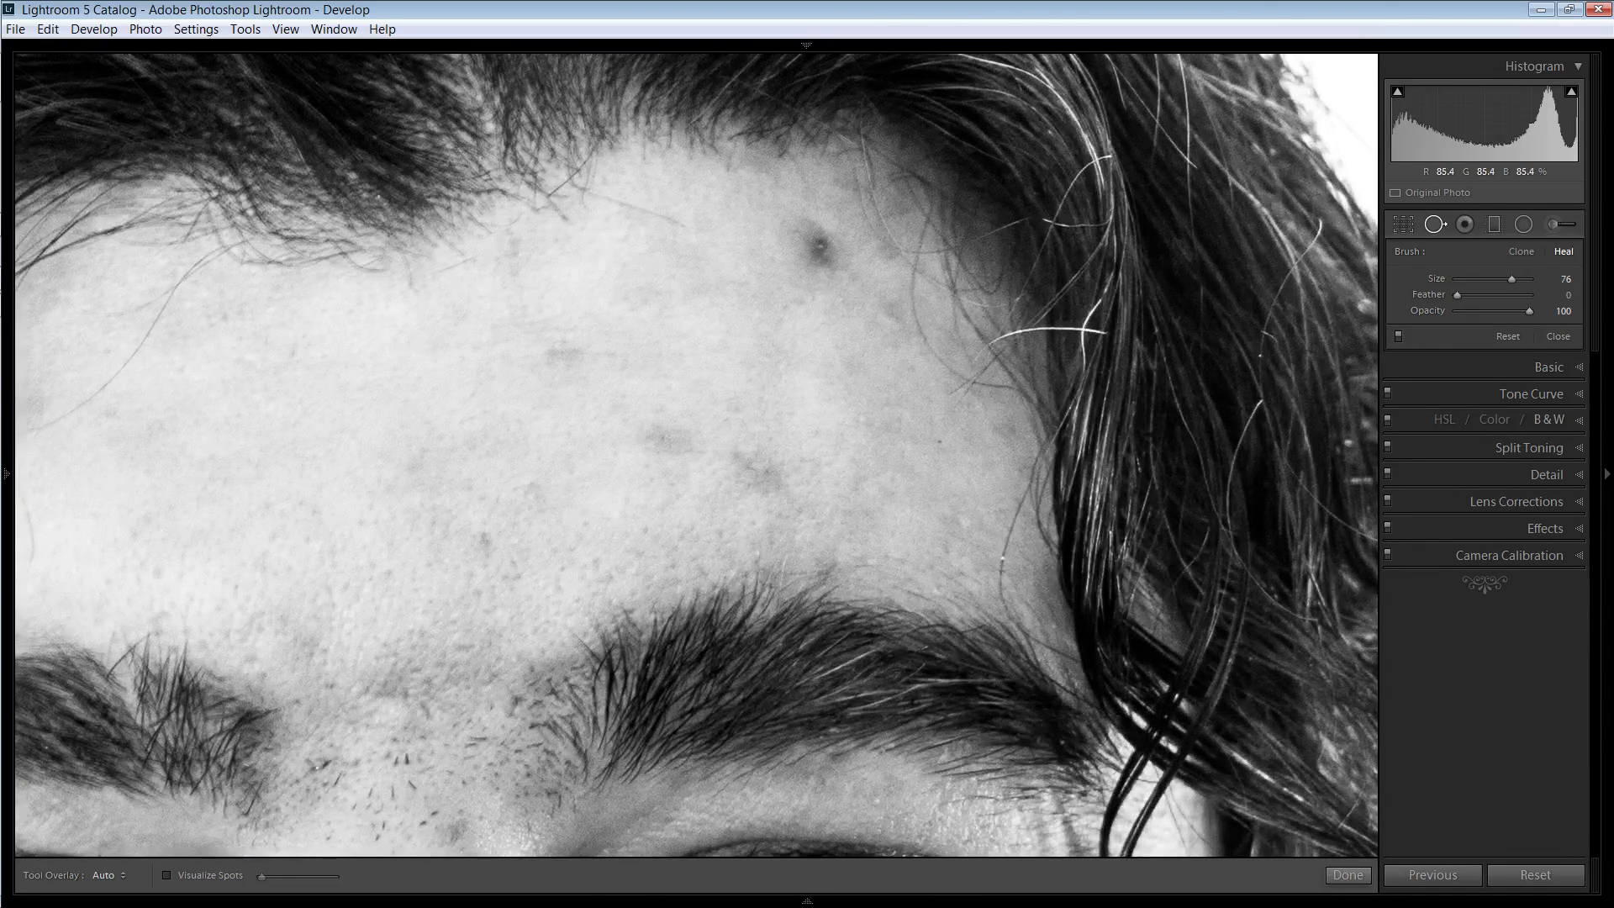
scroll(819, 250, "down", 1)
scroll(820, 250, "down", 5)
scroll(820, 249, "up", 2)
left_click(820, 246)
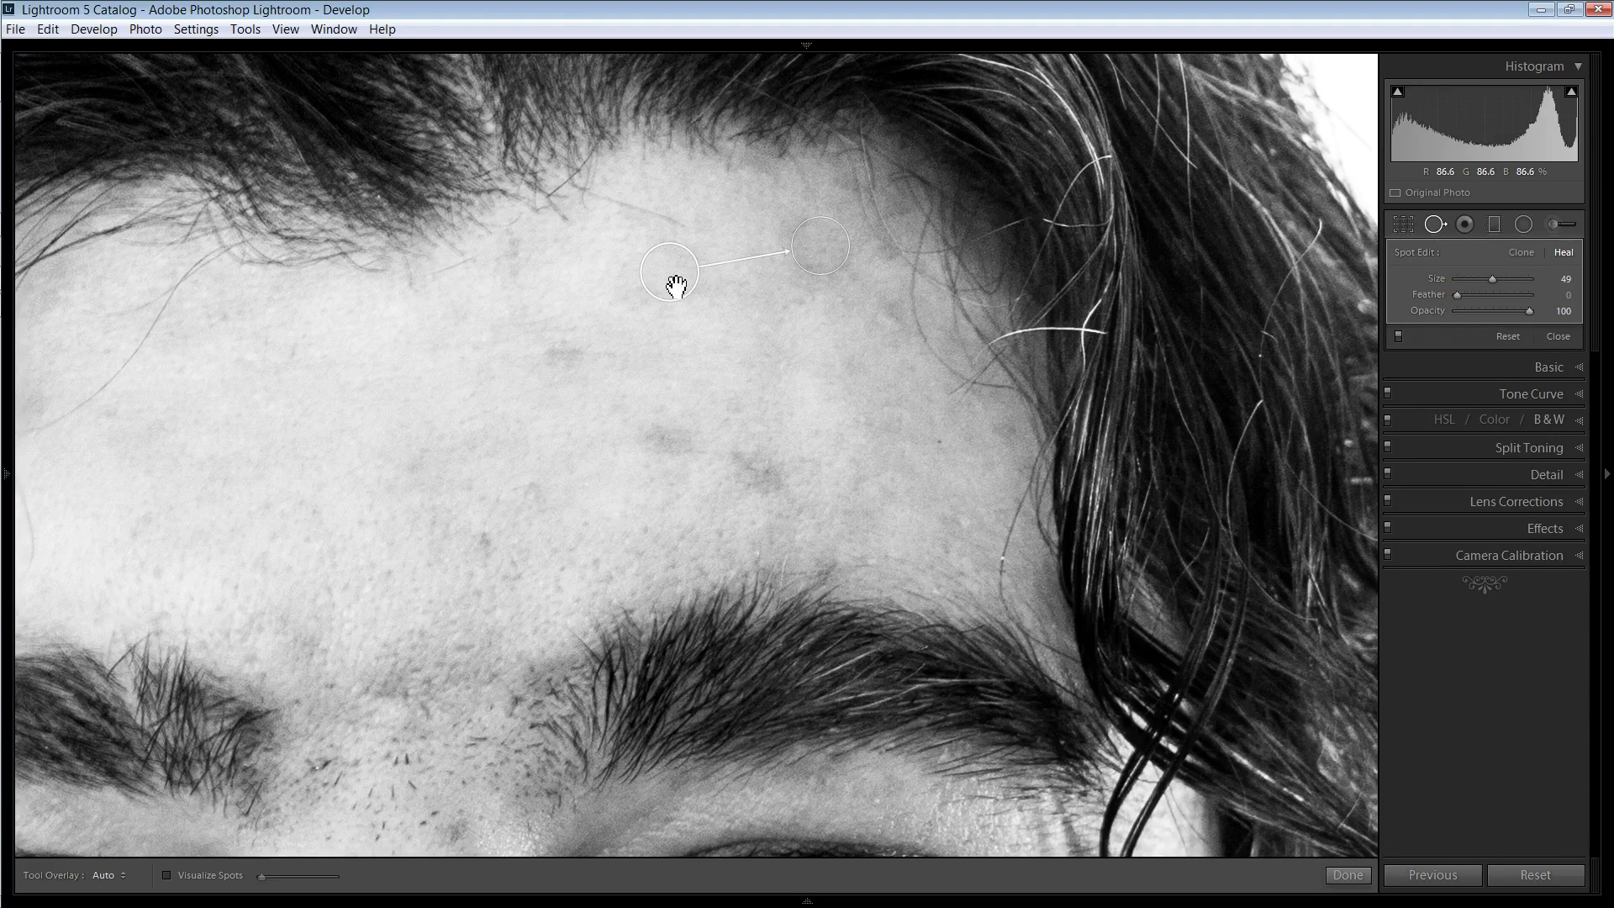
left_click_drag(678, 275, 779, 354)
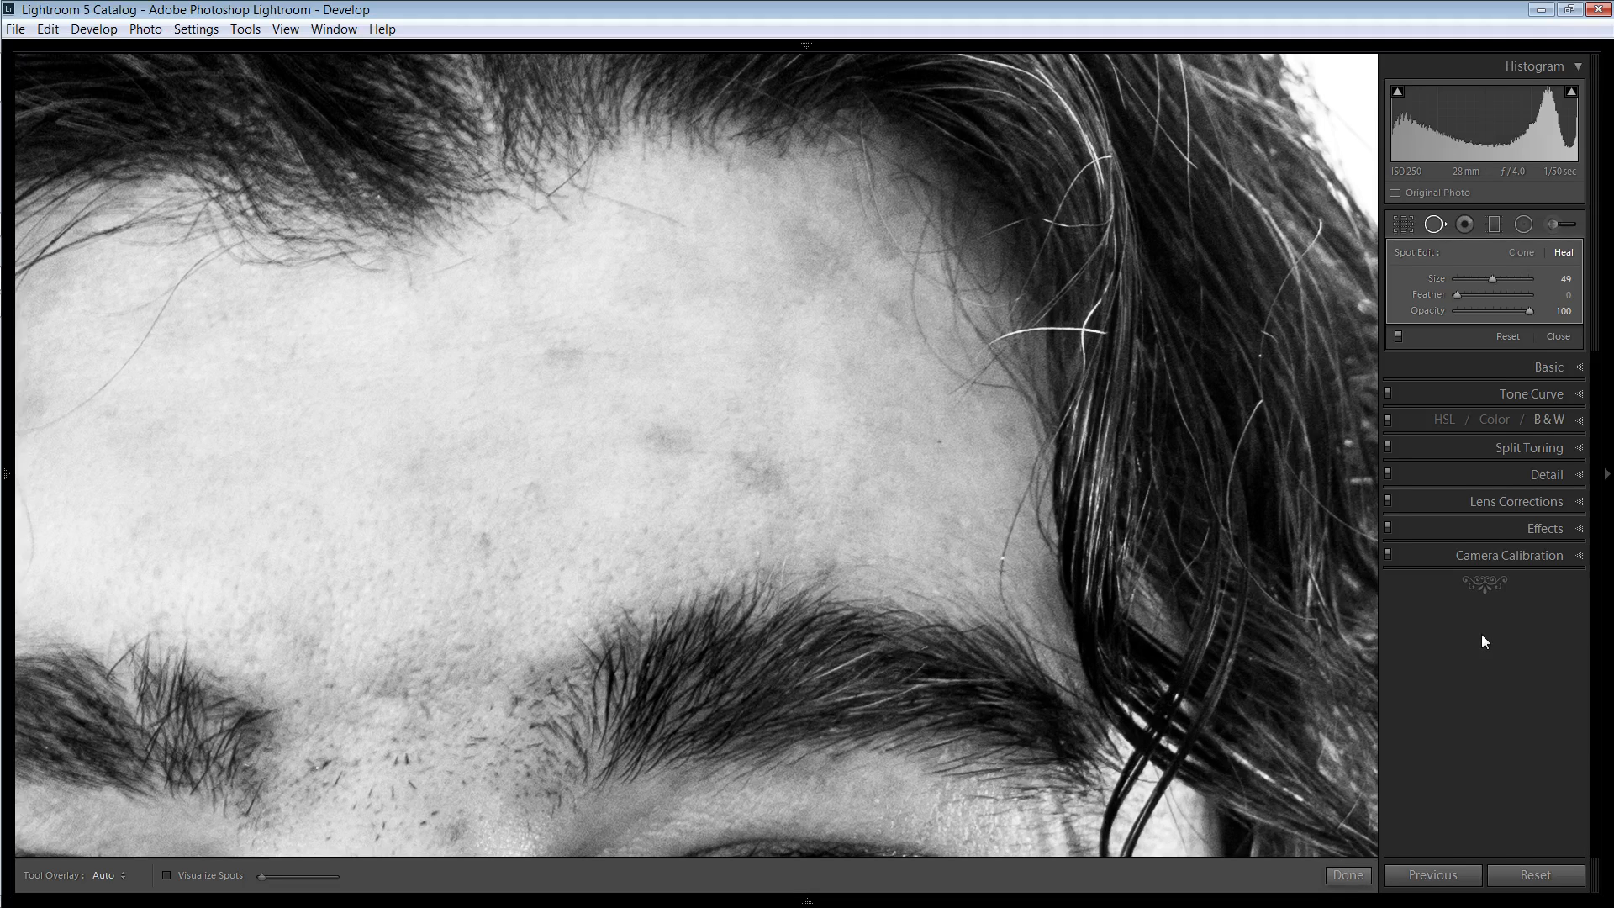
Heal the blemishes on the cheek below the image's left eye and beside the nose
left_click_drag(808, 402, 1060, 250)
left_click_drag(649, 606, 958, 497)
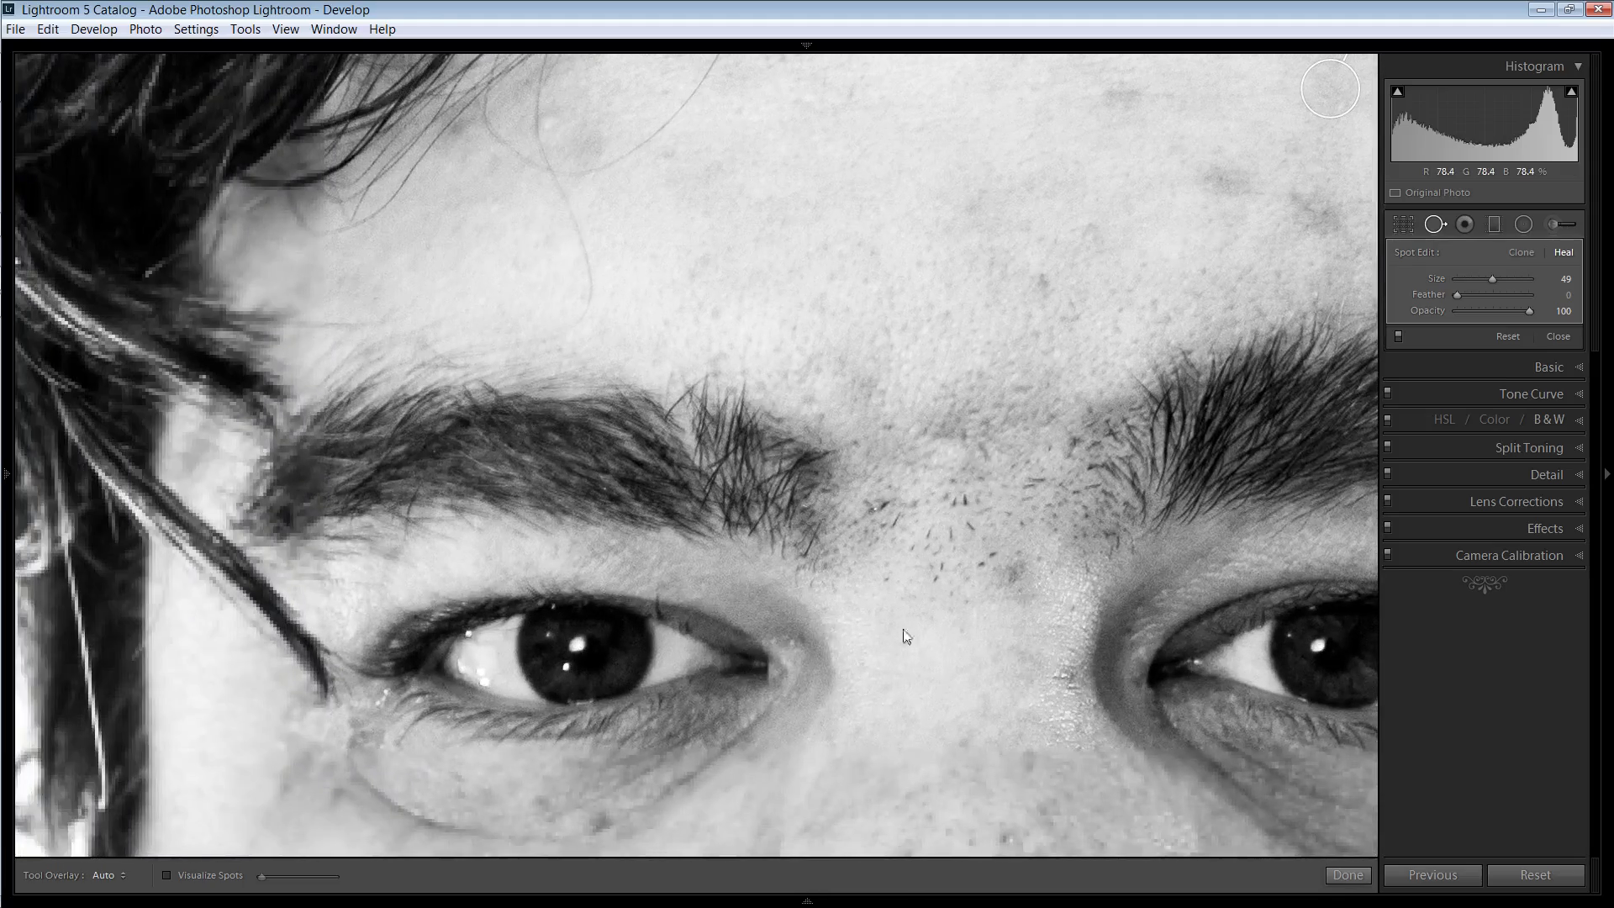
left_click_drag(905, 636, 908, 314)
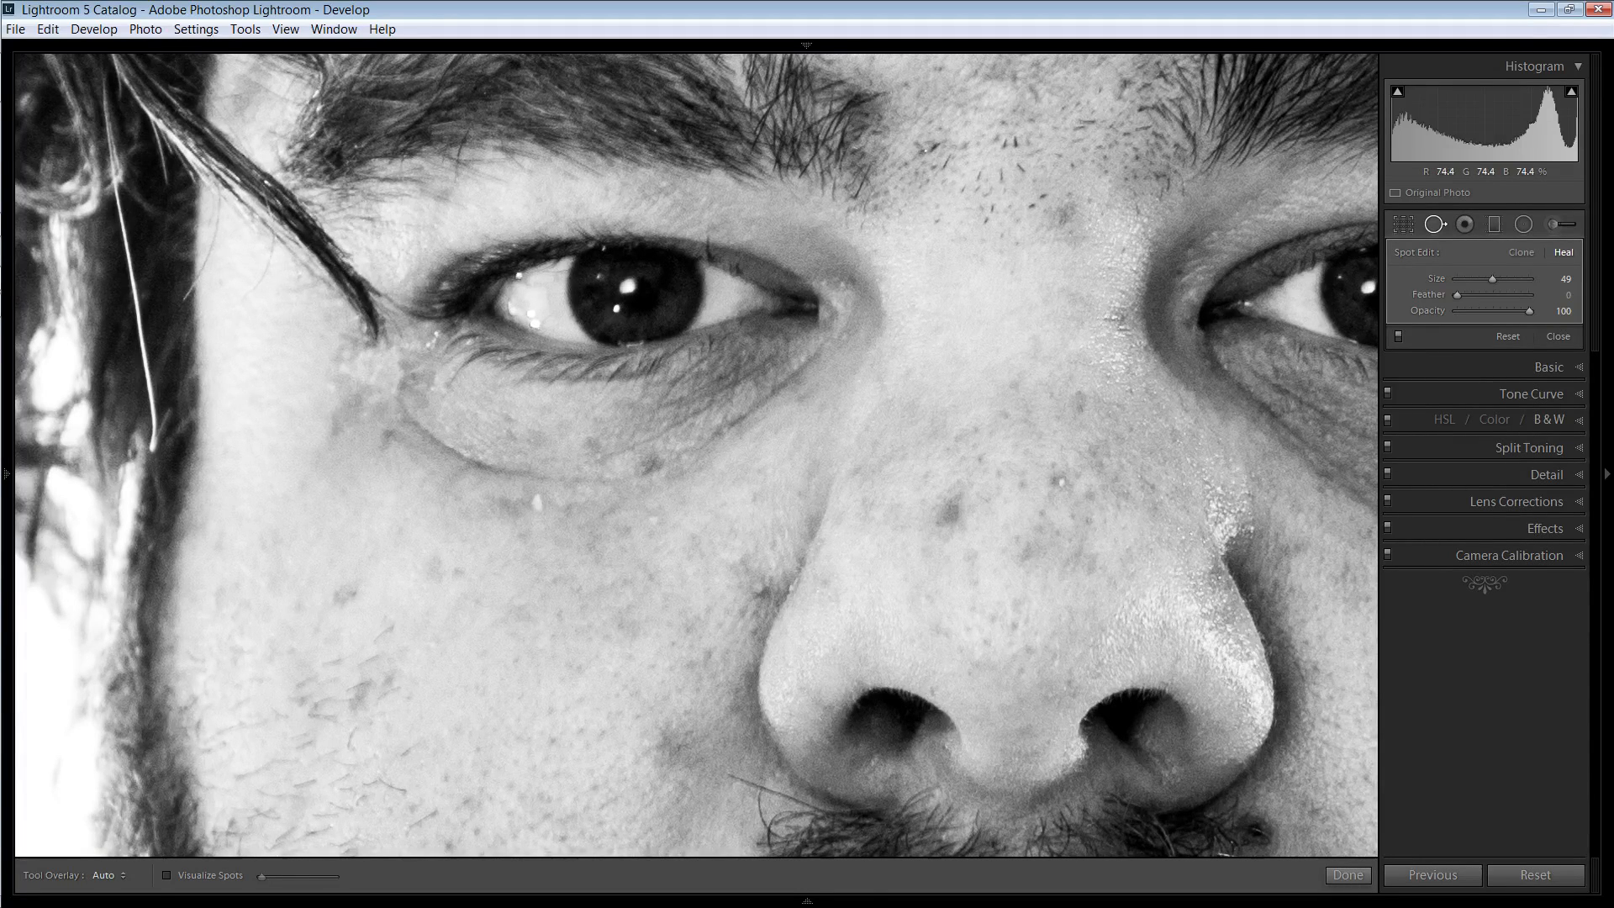
left_click(540, 510)
left_click(757, 588)
Heal the two blemishes on the nose, using a size 29 spot for the smaller one
scroll(1040, 513, "up", 3)
left_click(1040, 513)
scroll(992, 549, "down", 3)
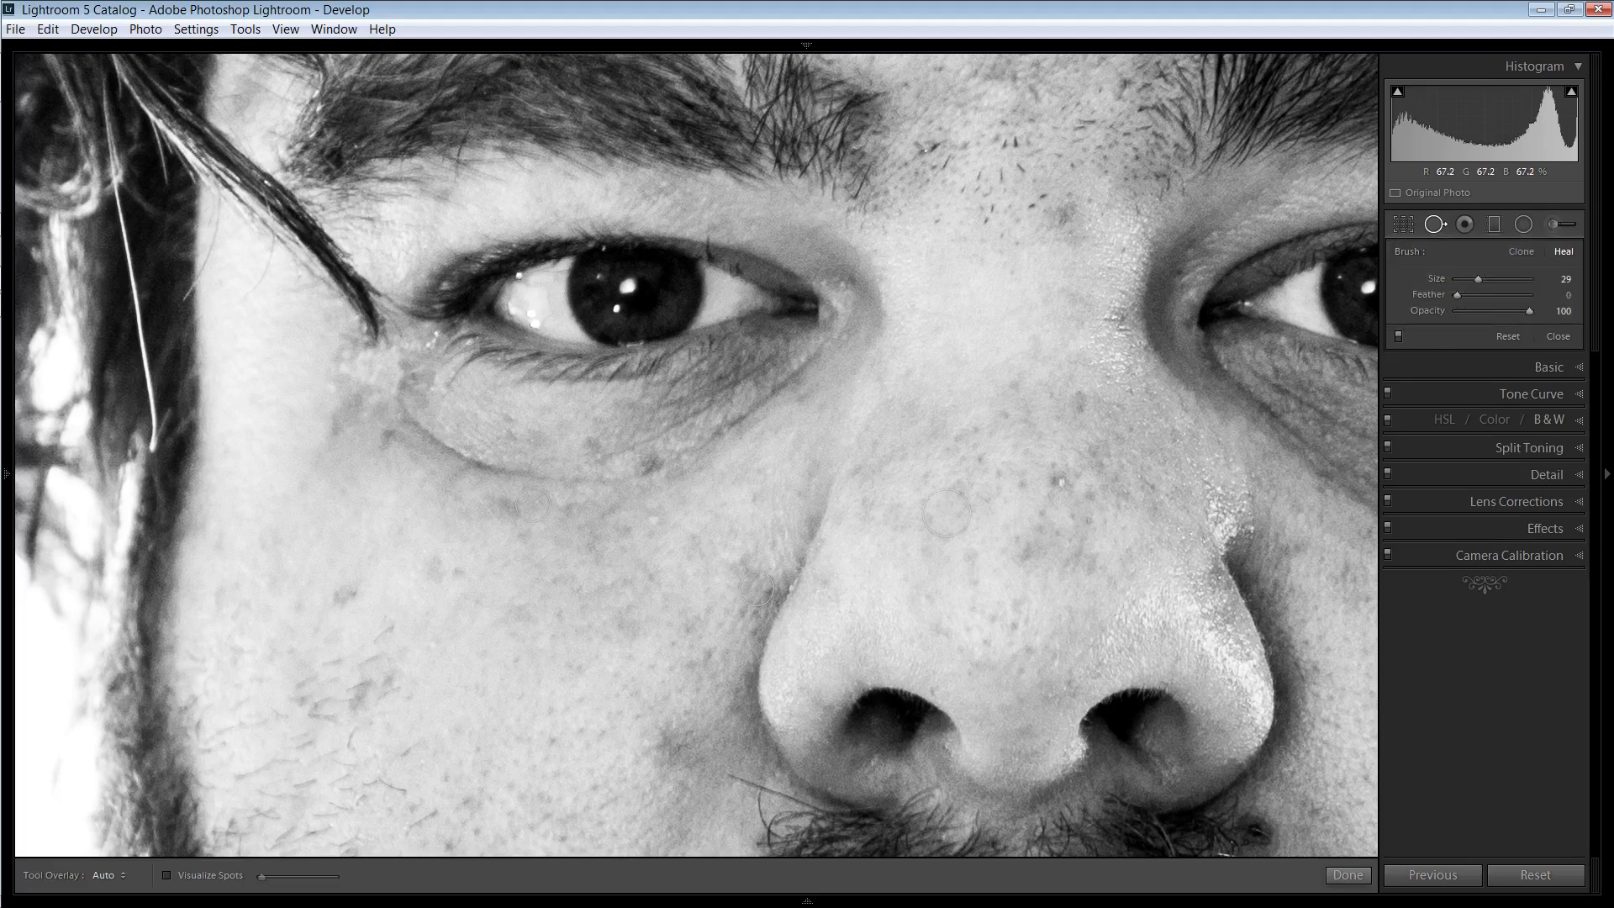
left_click(1057, 485)
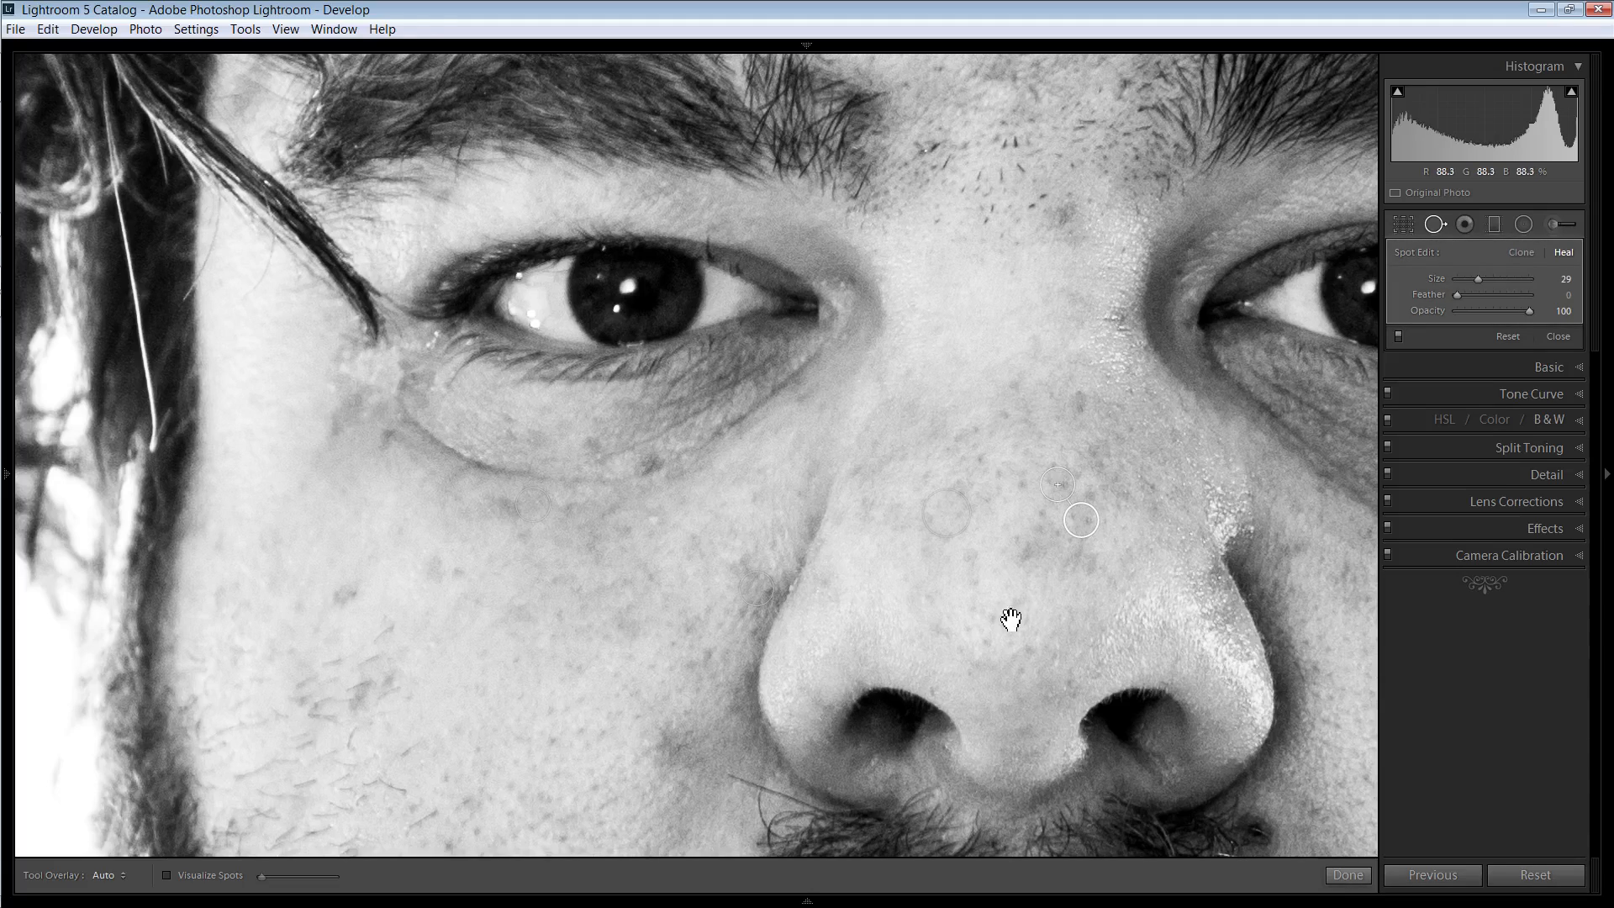
Heal the small cheek blemish below the image's left eye with a size 23 spot
left_click_drag(1009, 613, 1076, 500)
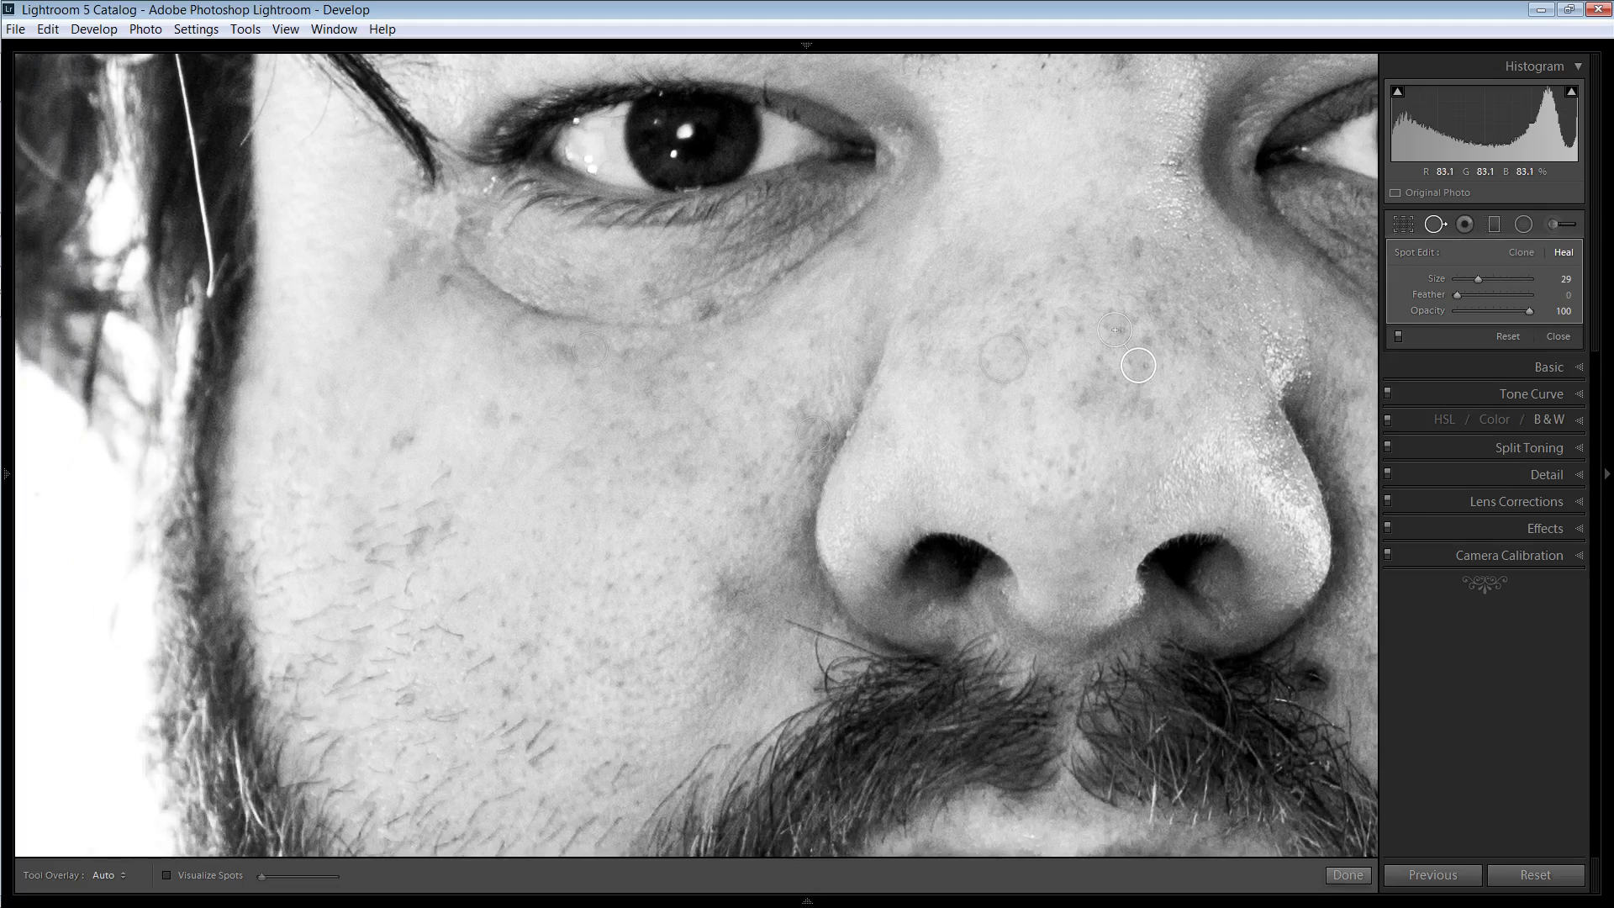
scroll(708, 366, "down", 2)
left_click(708, 366)
Heal the mole at the moustache's edge with a size 46 spot and move its source to the nearby cheek skin
left_click_drag(714, 471, 559, 389)
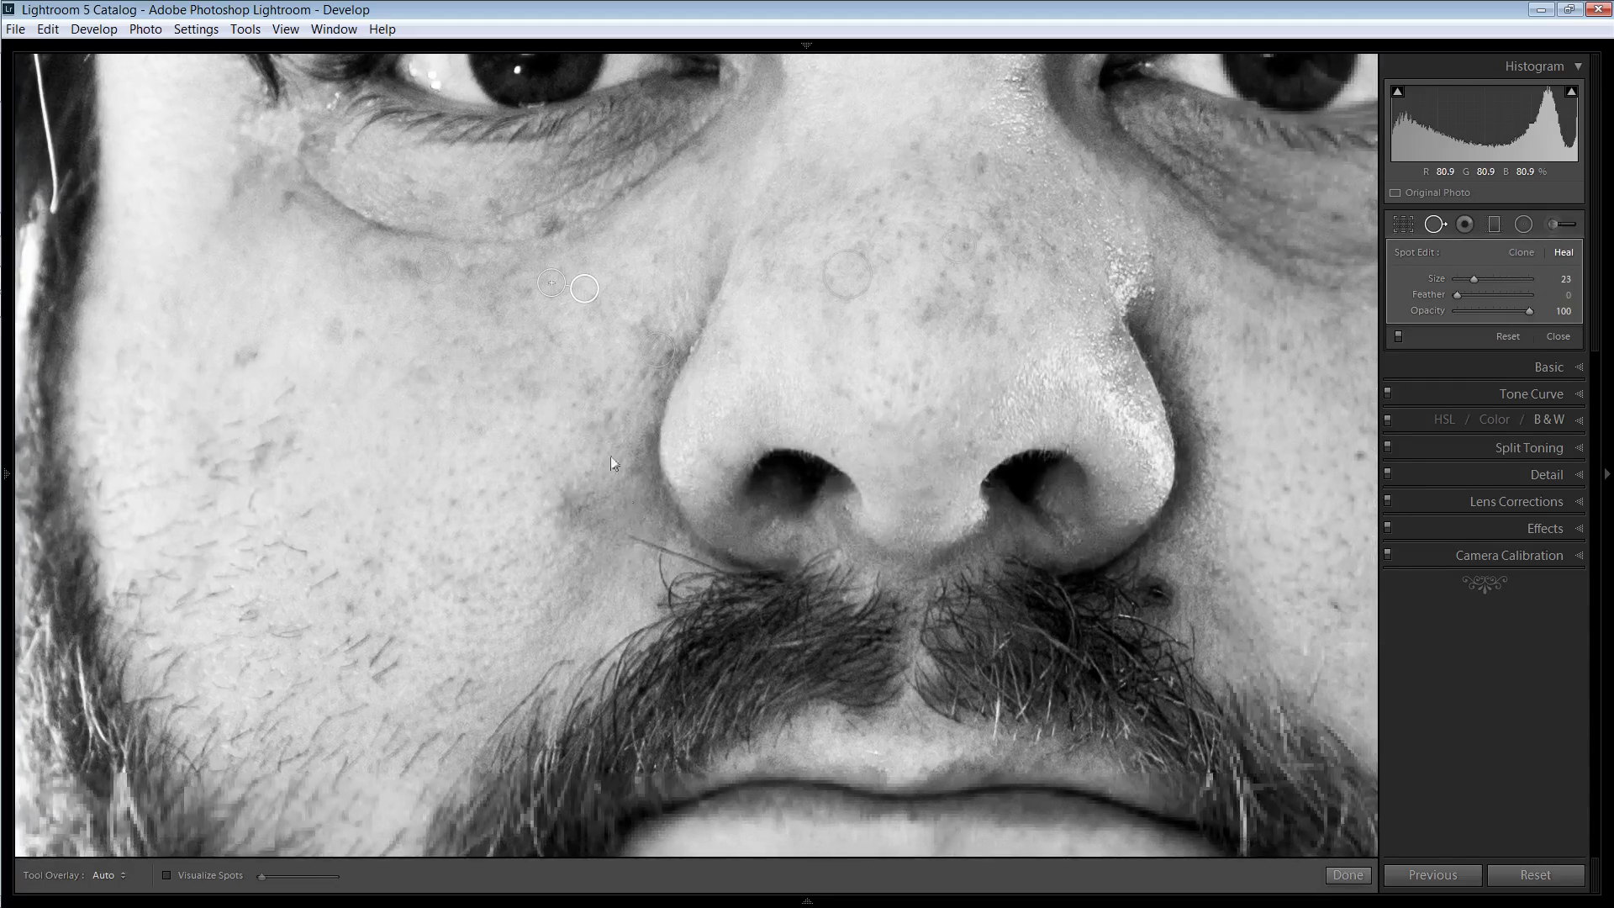
left_click_drag(623, 516, 602, 422)
left_click_drag(920, 518, 502, 533)
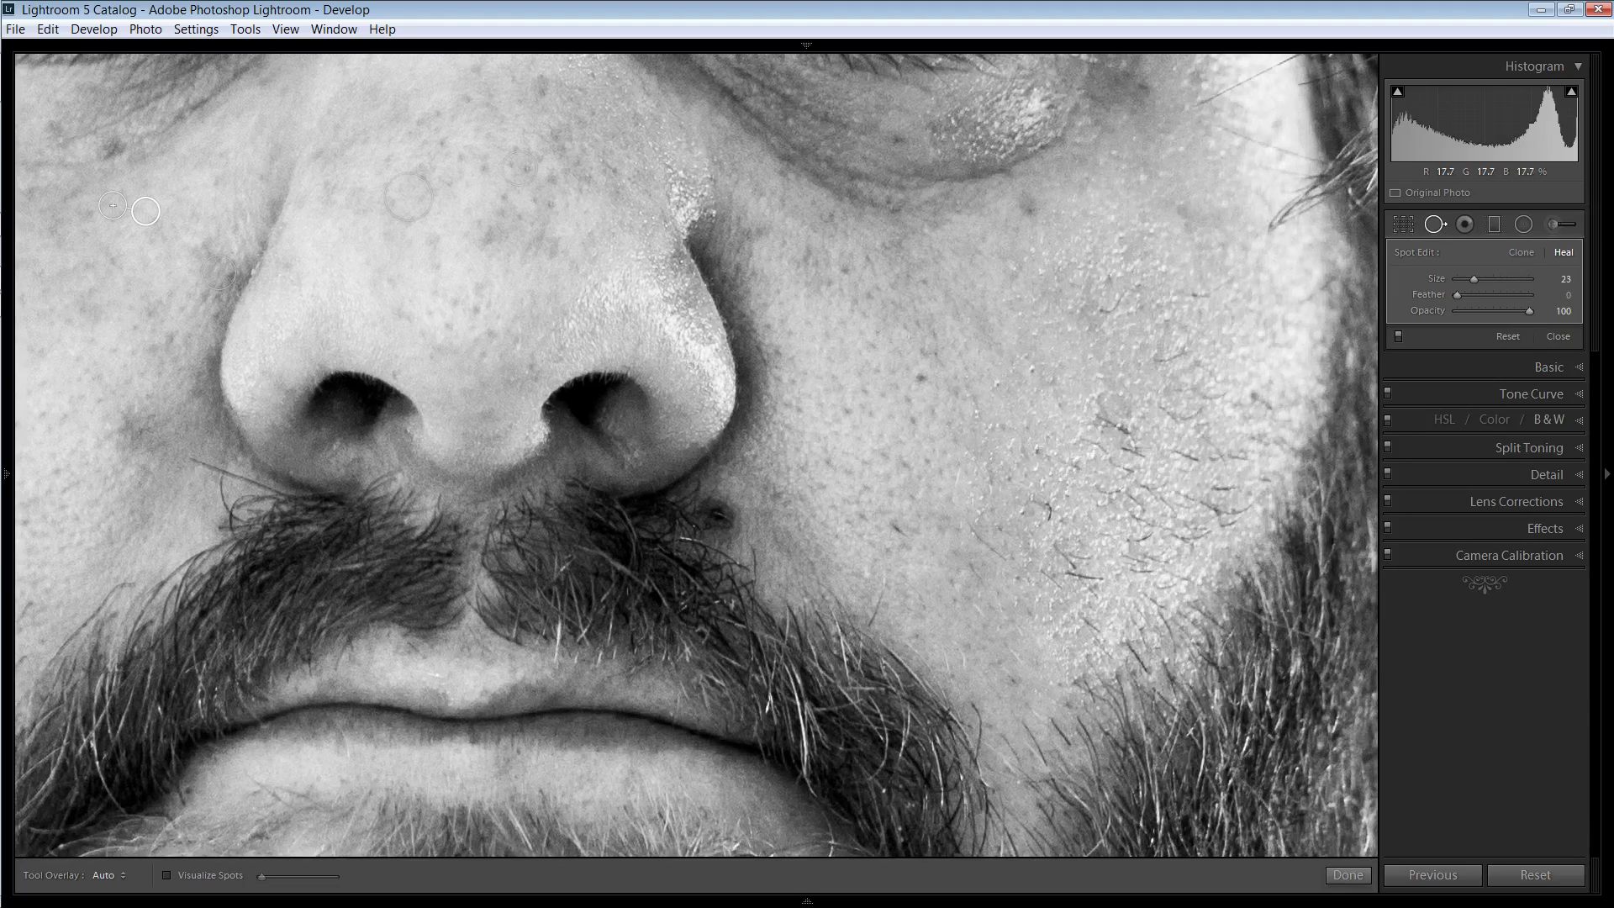
left_click(723, 513)
left_click(723, 512)
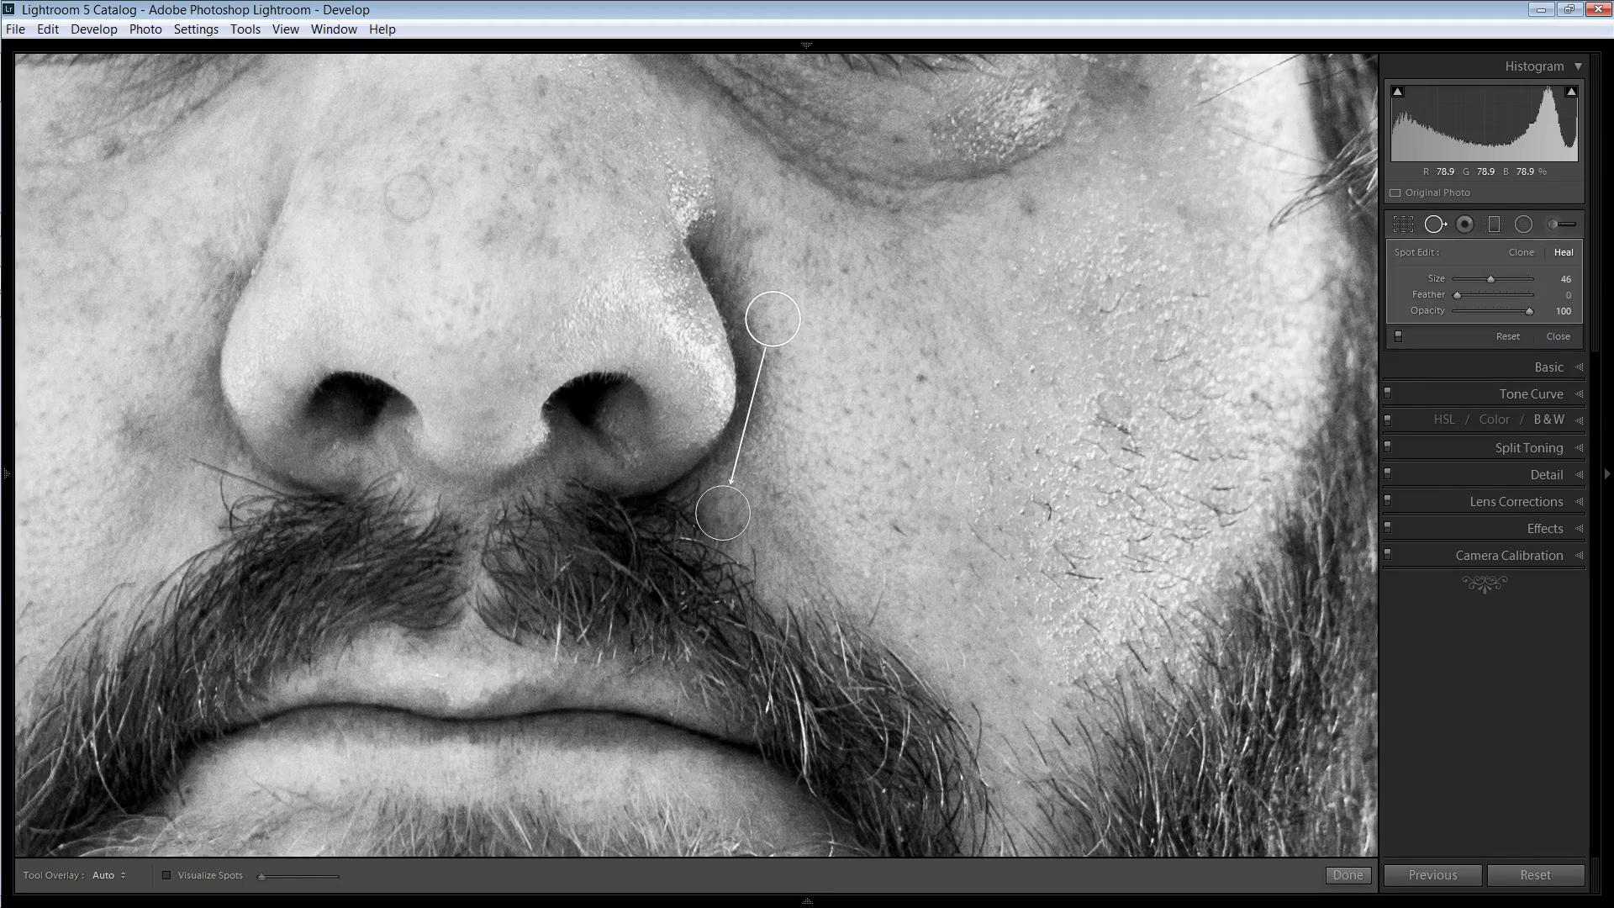
mouse_move(781, 317)
left_mouse_down()
mouse_move(841, 397)
mouse_move(865, 504)
mouse_move(818, 551)
mouse_move(799, 407)
mouse_move(818, 410)
left_mouse_up()
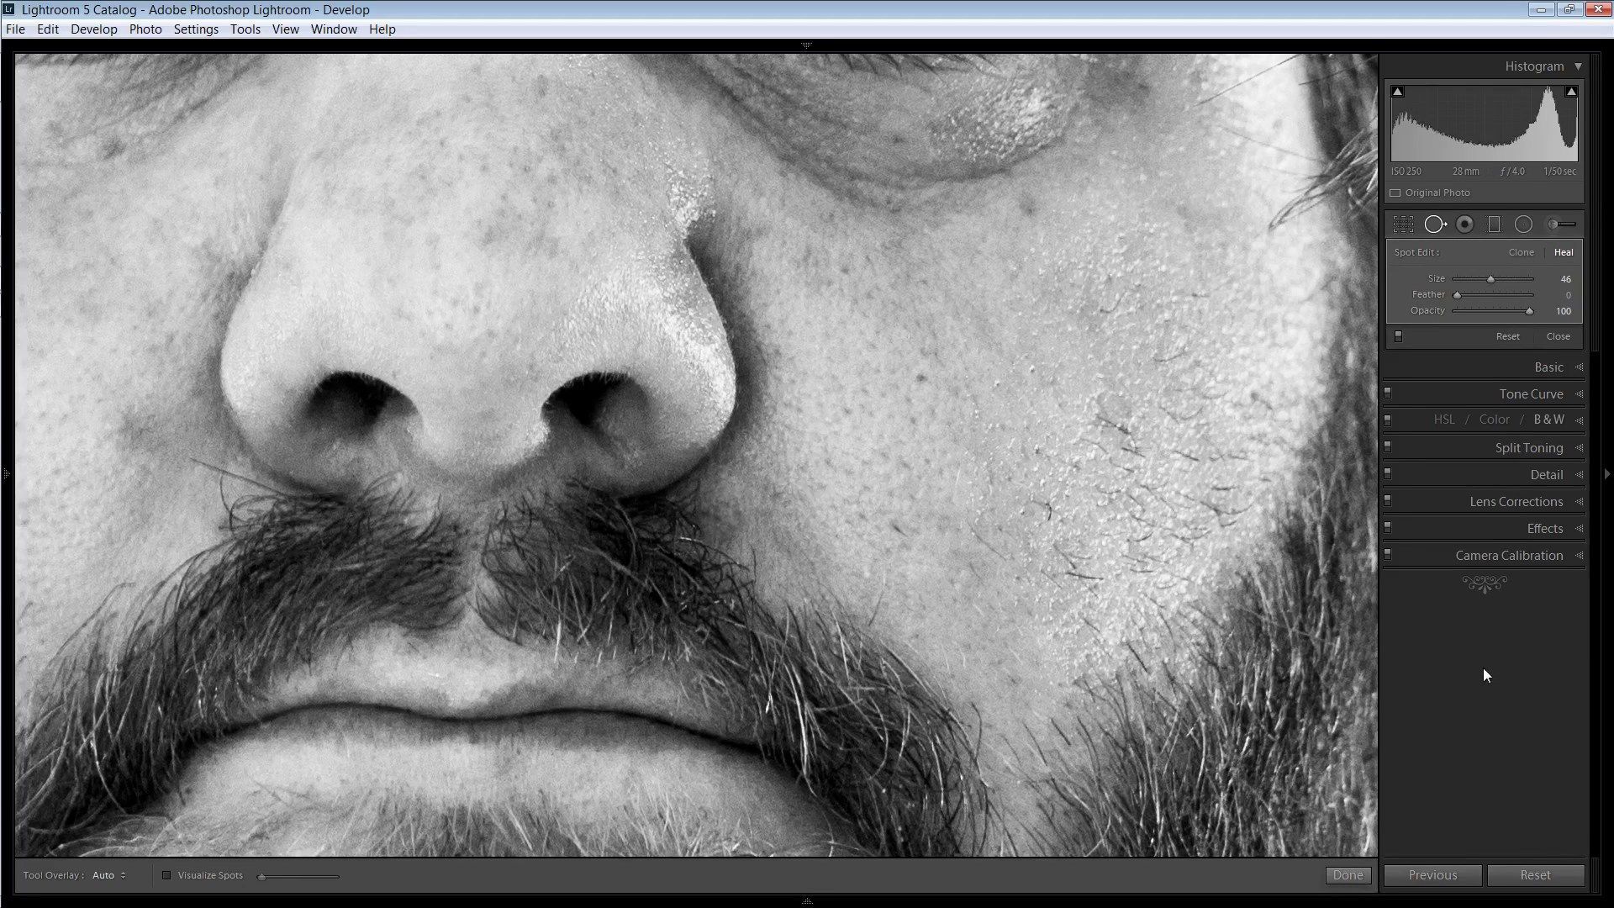
Heal the blemish in the chin beard below the mouth with a size 23 spot
left_click_drag(1045, 370, 854, 458)
mouse_move(913, 319)
left_mouse_down()
mouse_move(800, 332)
mouse_move(847, 134)
mouse_move(872, 119)
mouse_move(913, 558)
mouse_move(988, 217)
left_mouse_up()
left_click_drag(899, 538, 930, 249)
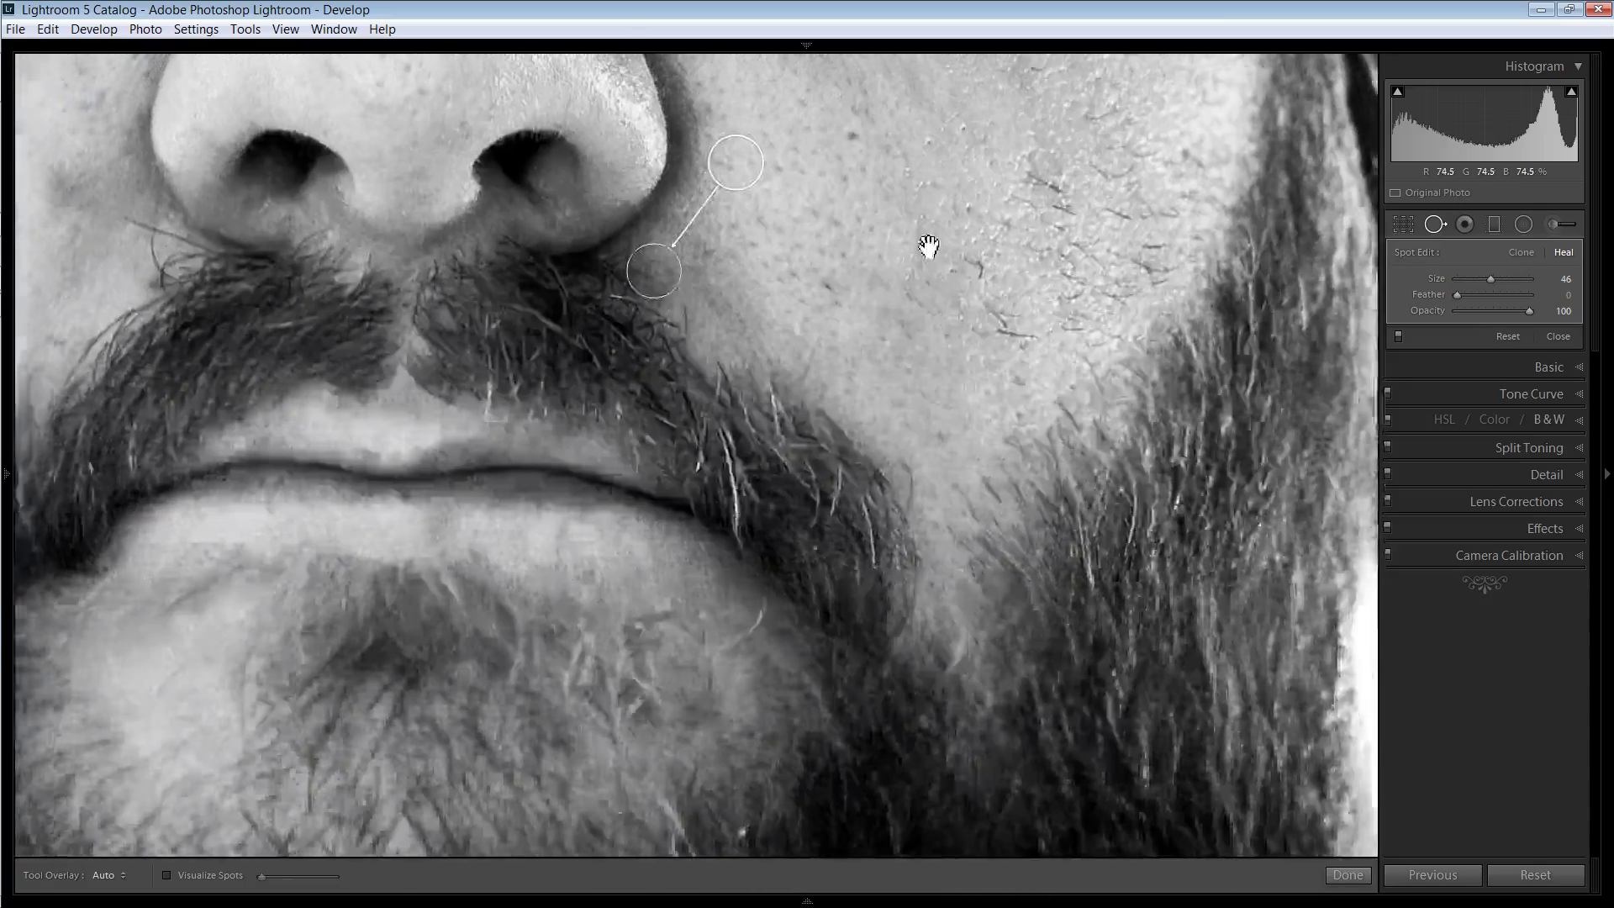
left_click_drag(933, 437, 949, 263)
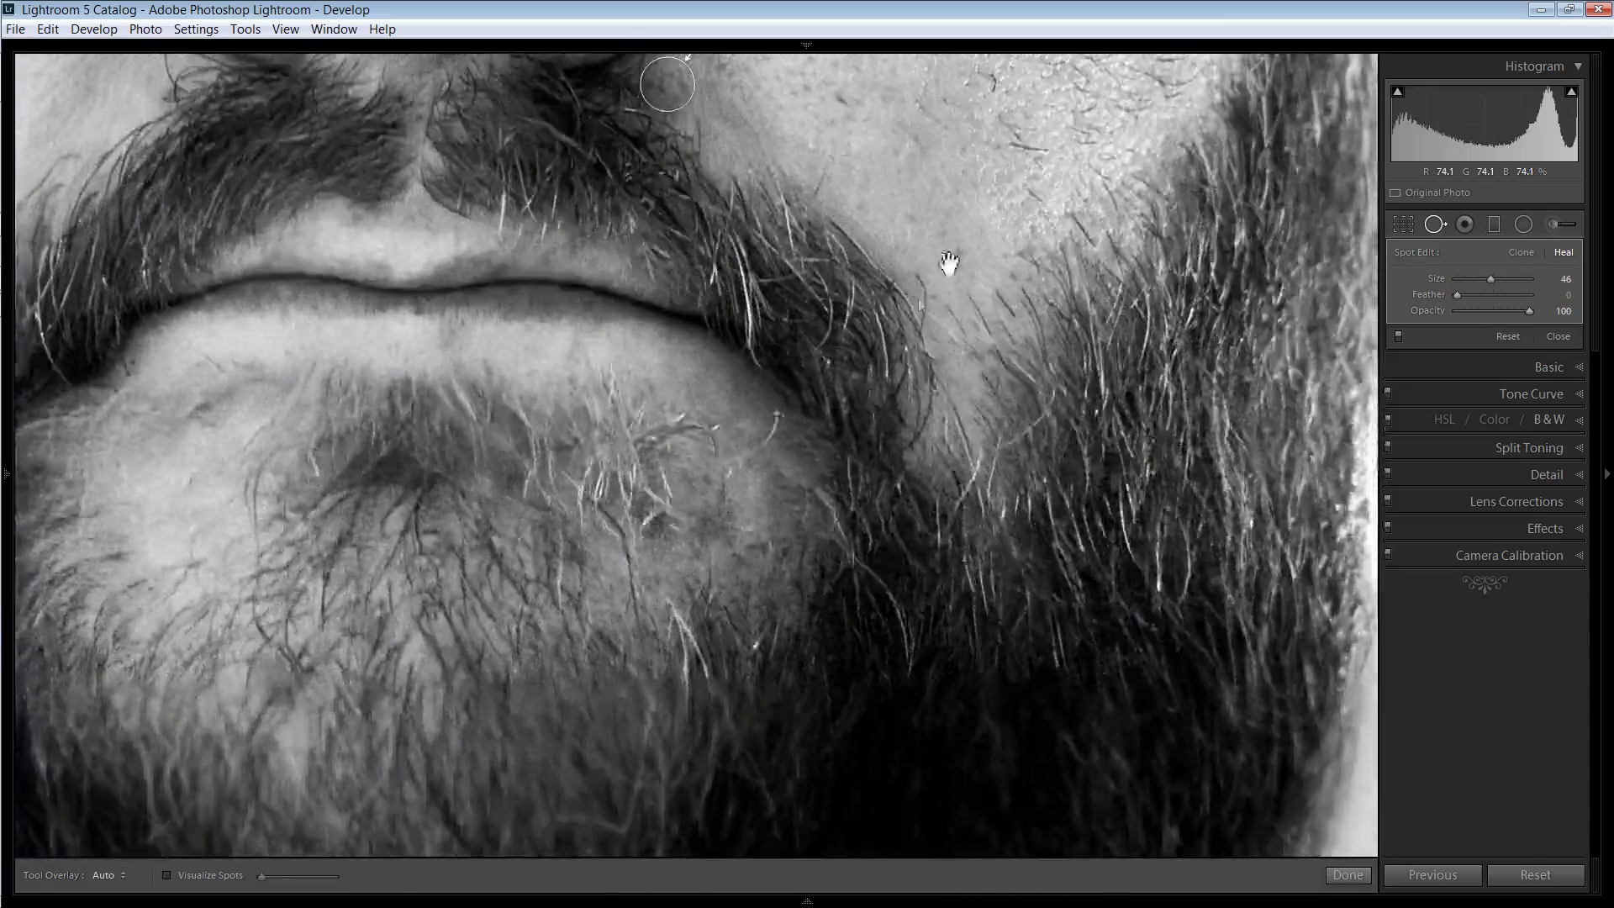
left_click(755, 647)
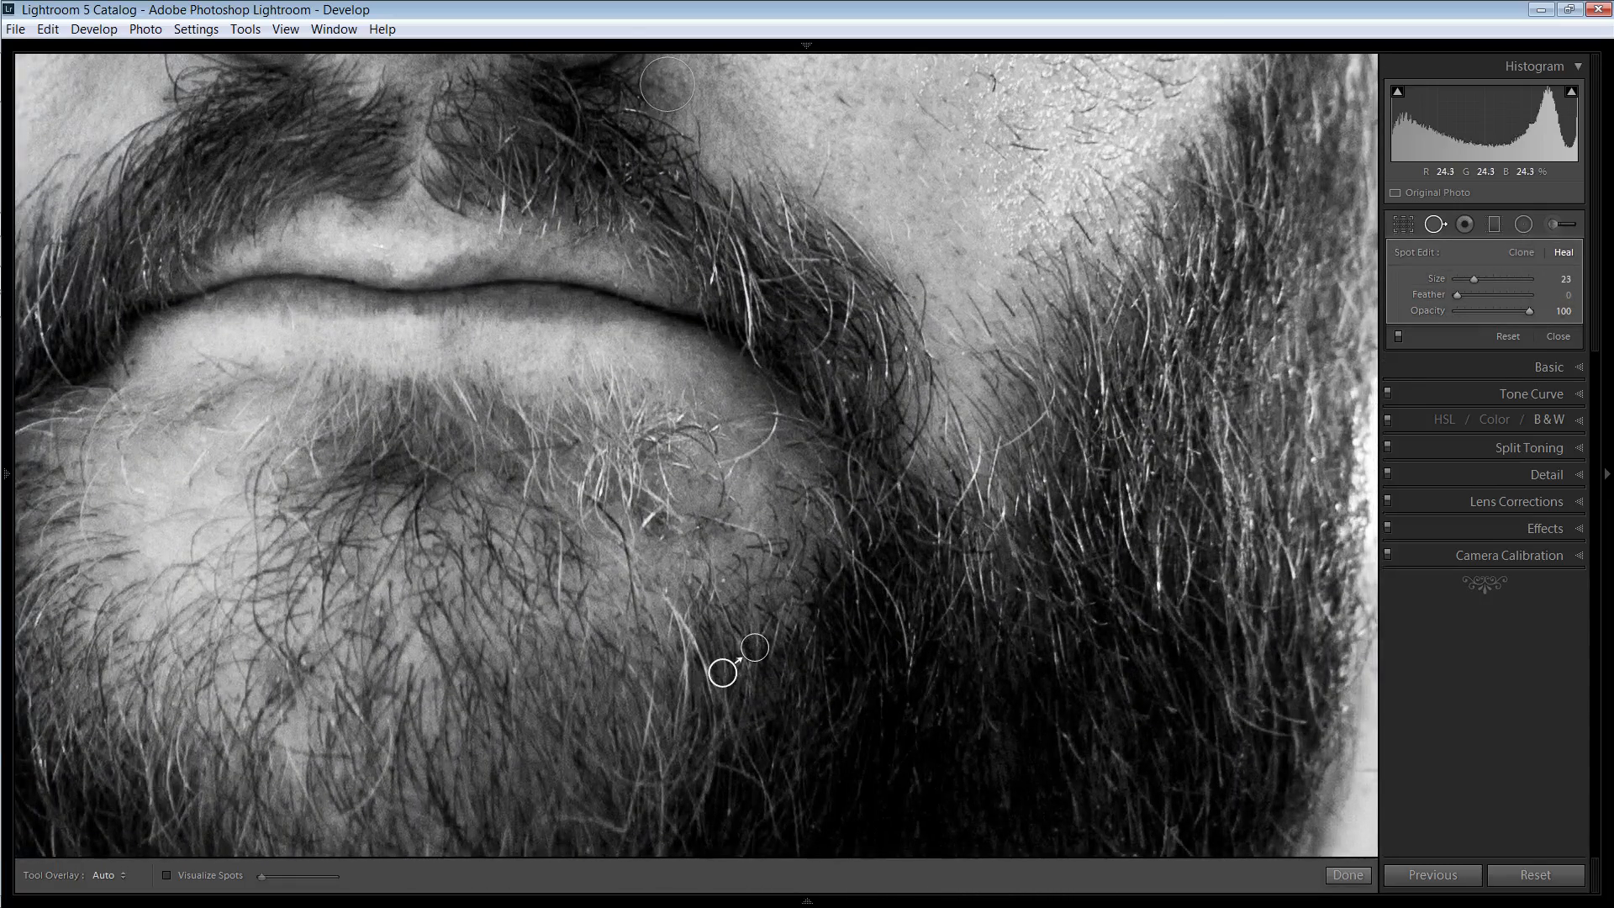
Heal the stray hairs between the eyebrows with a size 32 brush stroke, sourcing it from the forehead skin just above
left_click_drag(923, 235, 938, 601)
left_click_drag(953, 318, 915, 601)
left_click_drag(889, 382, 932, 616)
left_click_drag(758, 322, 1086, 279)
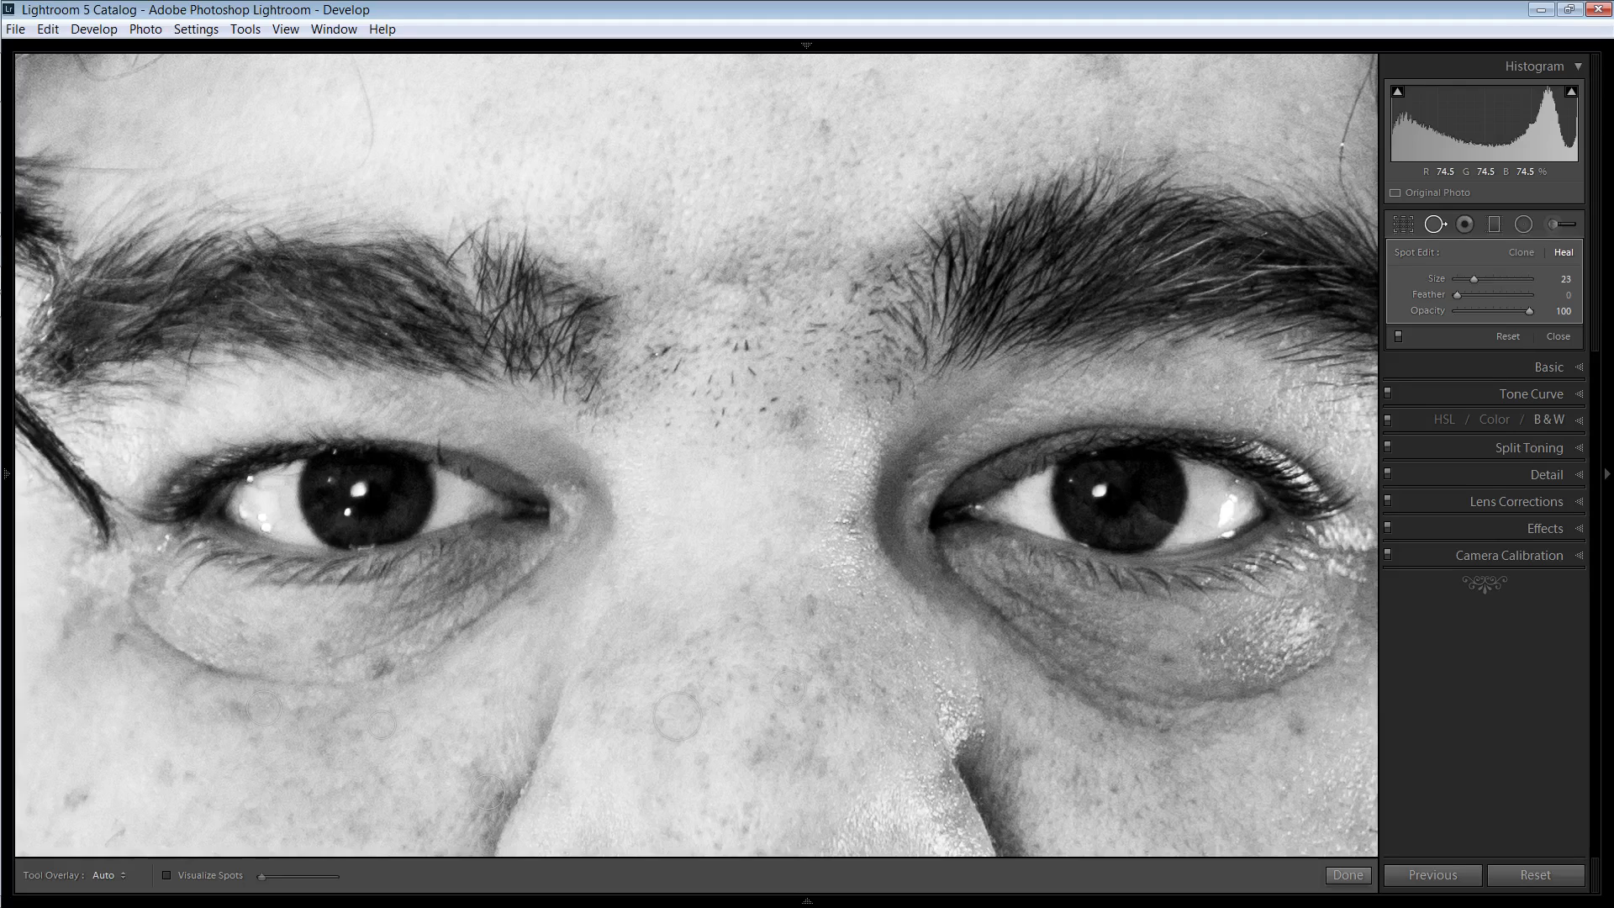
scroll(782, 388, "up", 3)
mouse_move(784, 387)
left_mouse_down()
mouse_move(733, 440)
mouse_move(733, 423)
mouse_move(682, 427)
mouse_move(664, 361)
mouse_move(695, 400)
mouse_move(697, 365)
mouse_move(711, 387)
mouse_move(711, 360)
mouse_move(746, 375)
mouse_move(761, 362)
mouse_move(742, 407)
mouse_move(783, 357)
mouse_move(812, 360)
mouse_move(830, 302)
mouse_move(797, 350)
mouse_move(679, 337)
mouse_move(675, 349)
mouse_move(664, 333)
mouse_move(761, 334)
mouse_move(803, 415)
mouse_move(776, 426)
mouse_move(799, 378)
mouse_move(788, 387)
mouse_move(815, 432)
mouse_move(780, 385)
left_mouse_up()
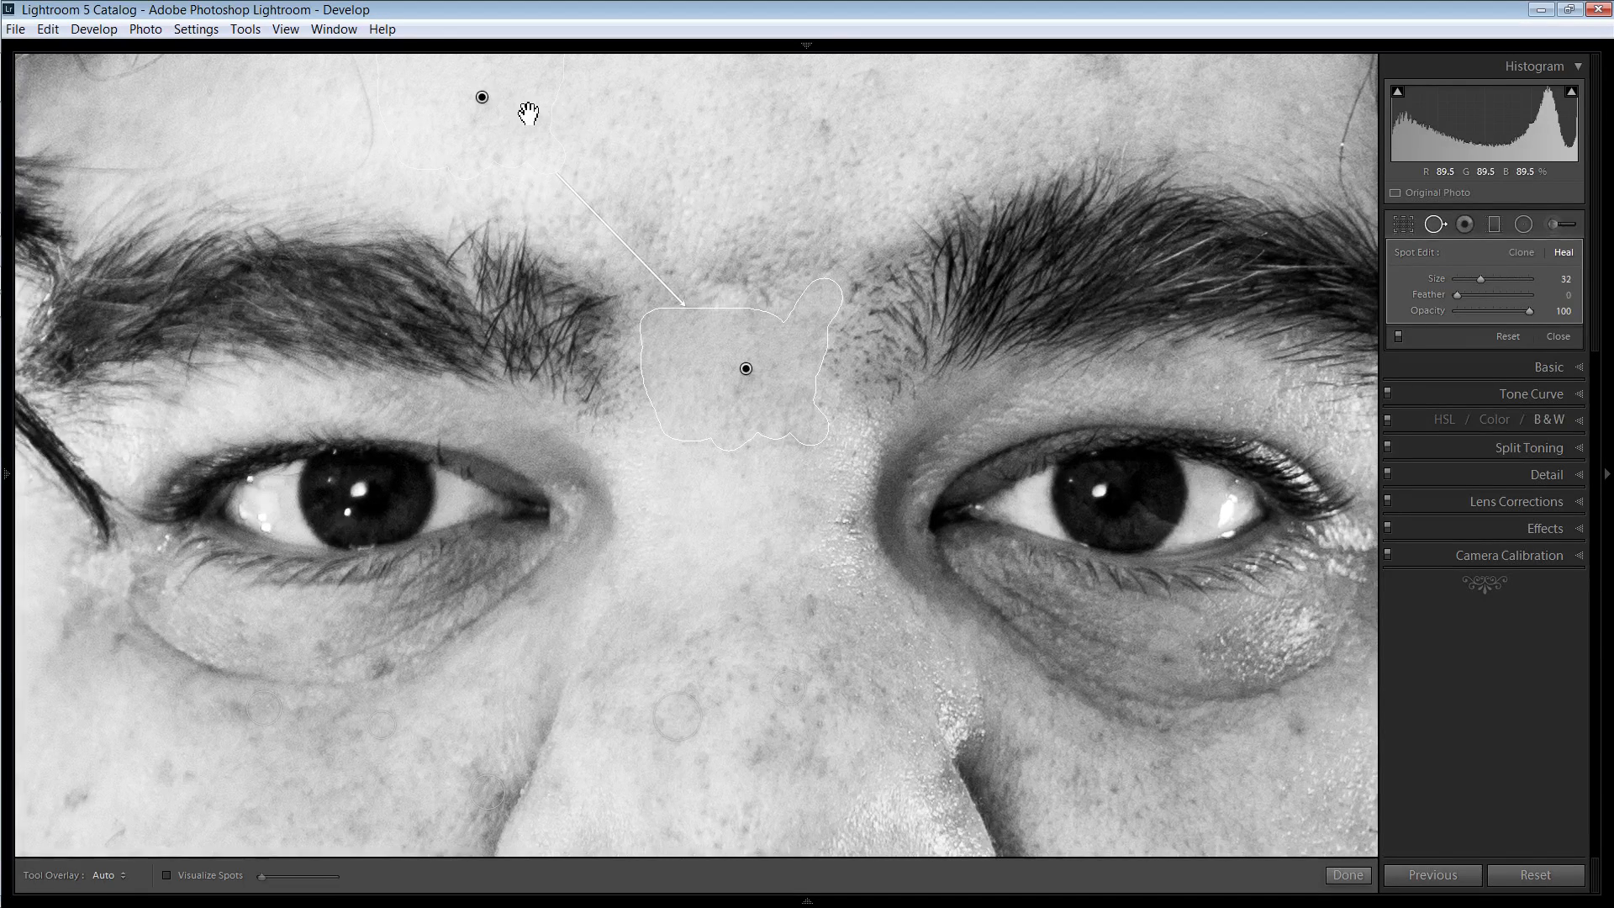
mouse_move(523, 110)
left_mouse_down()
mouse_move(721, 159)
mouse_move(786, 188)
mouse_move(795, 215)
mouse_move(798, 200)
left_mouse_up()
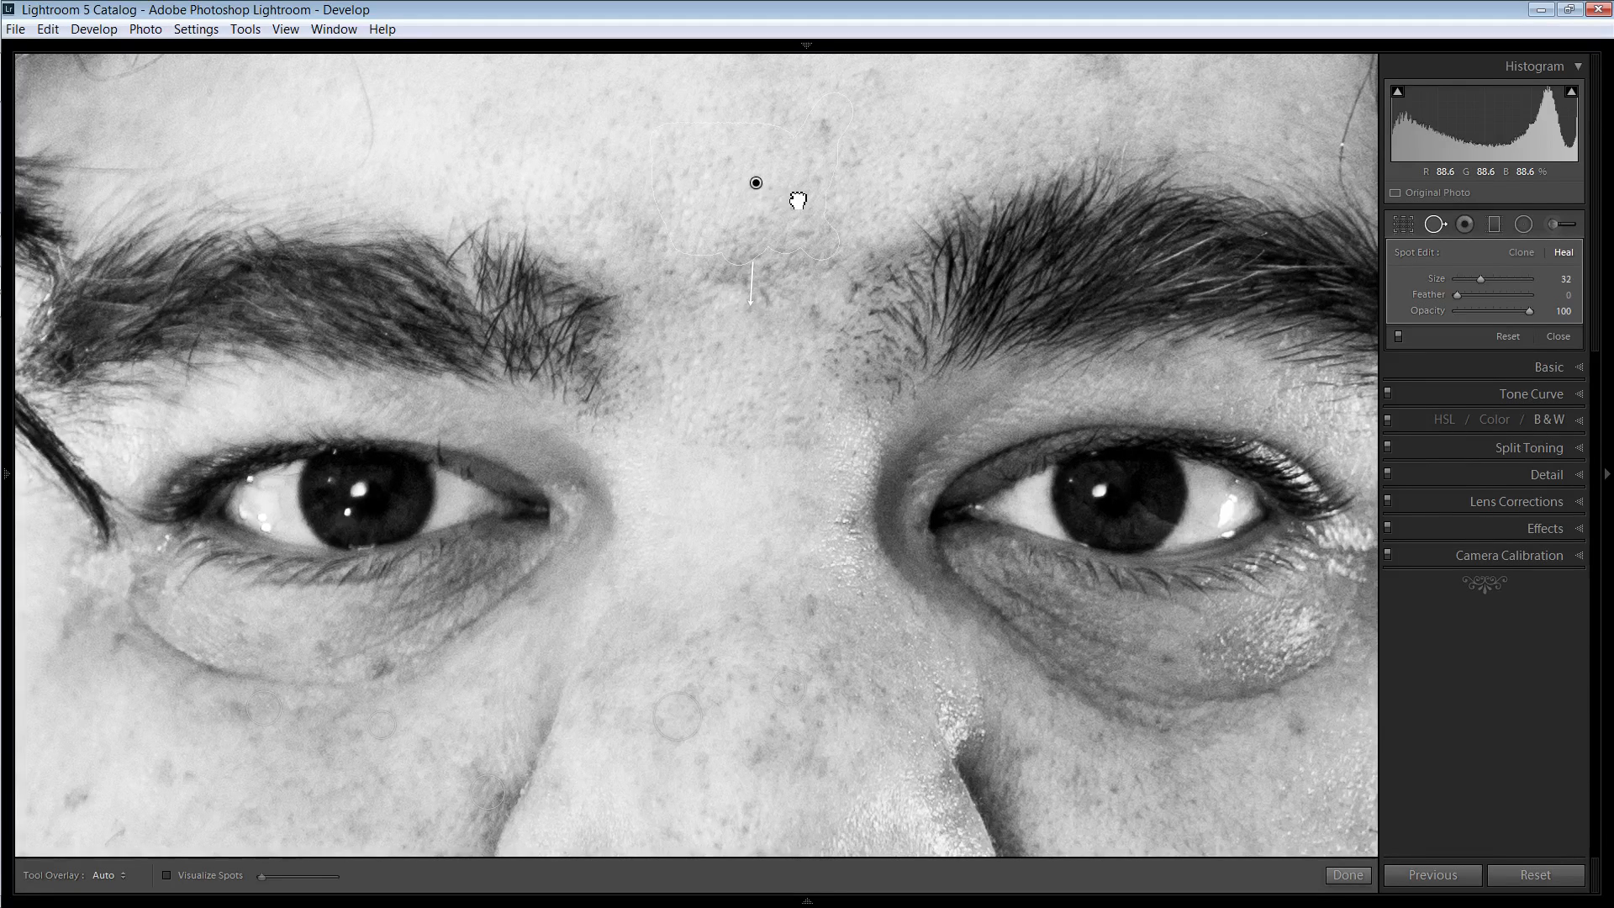
left_click_drag(798, 201, 795, 199)
Heal two blemishes under the image's right eye with spots of size 29 and 26
left_click(1297, 727)
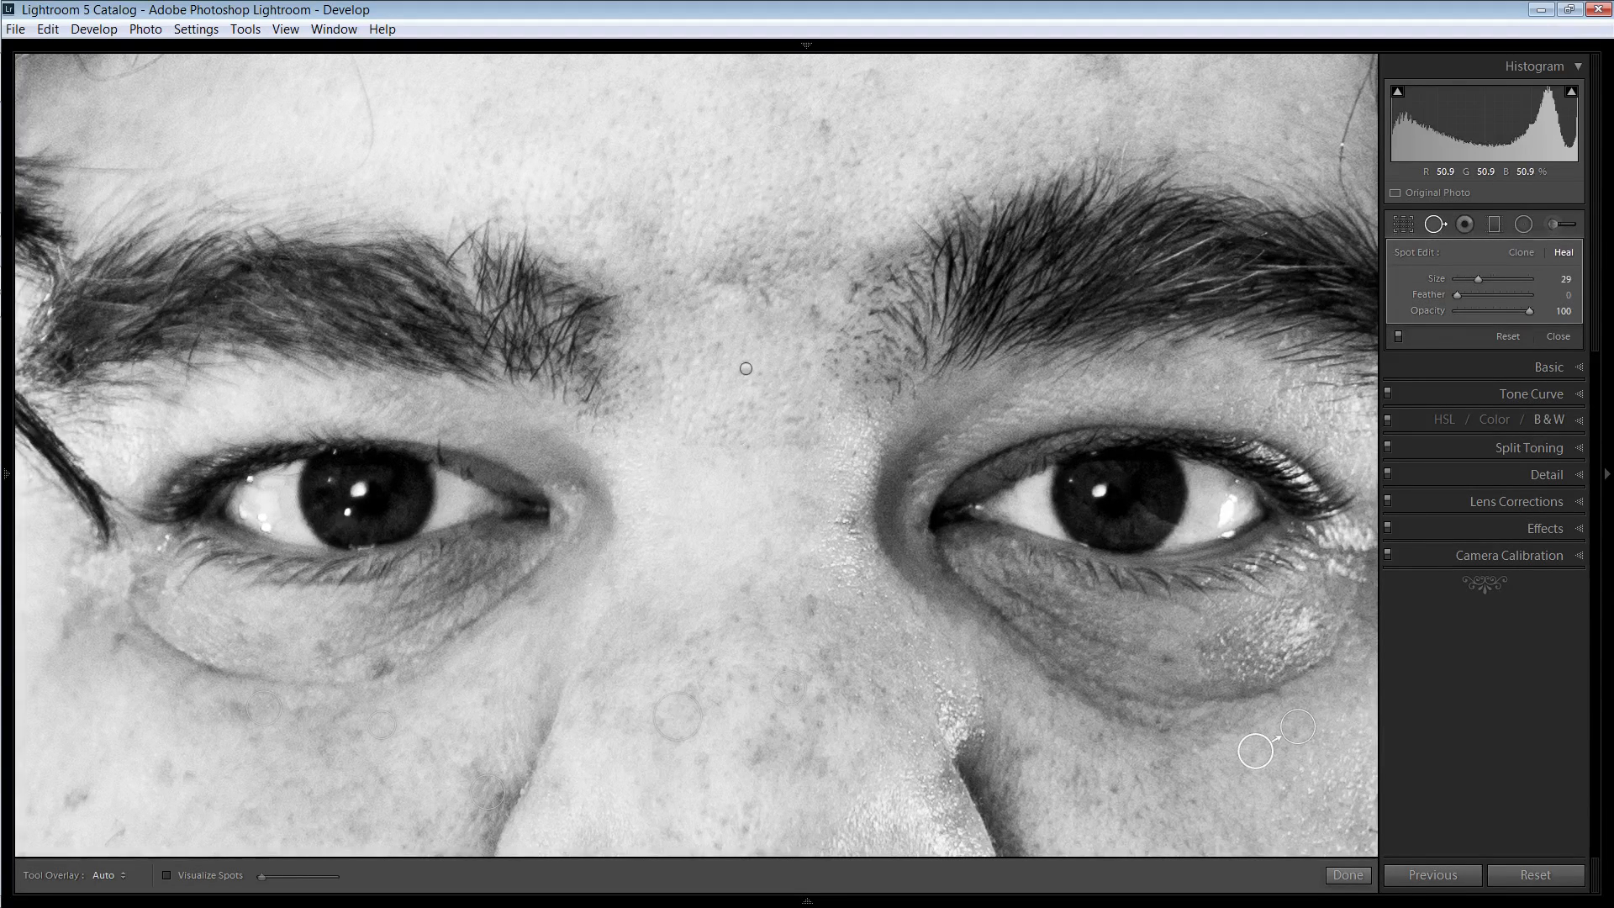
scroll(1169, 655, "down", 3)
left_click(1168, 655)
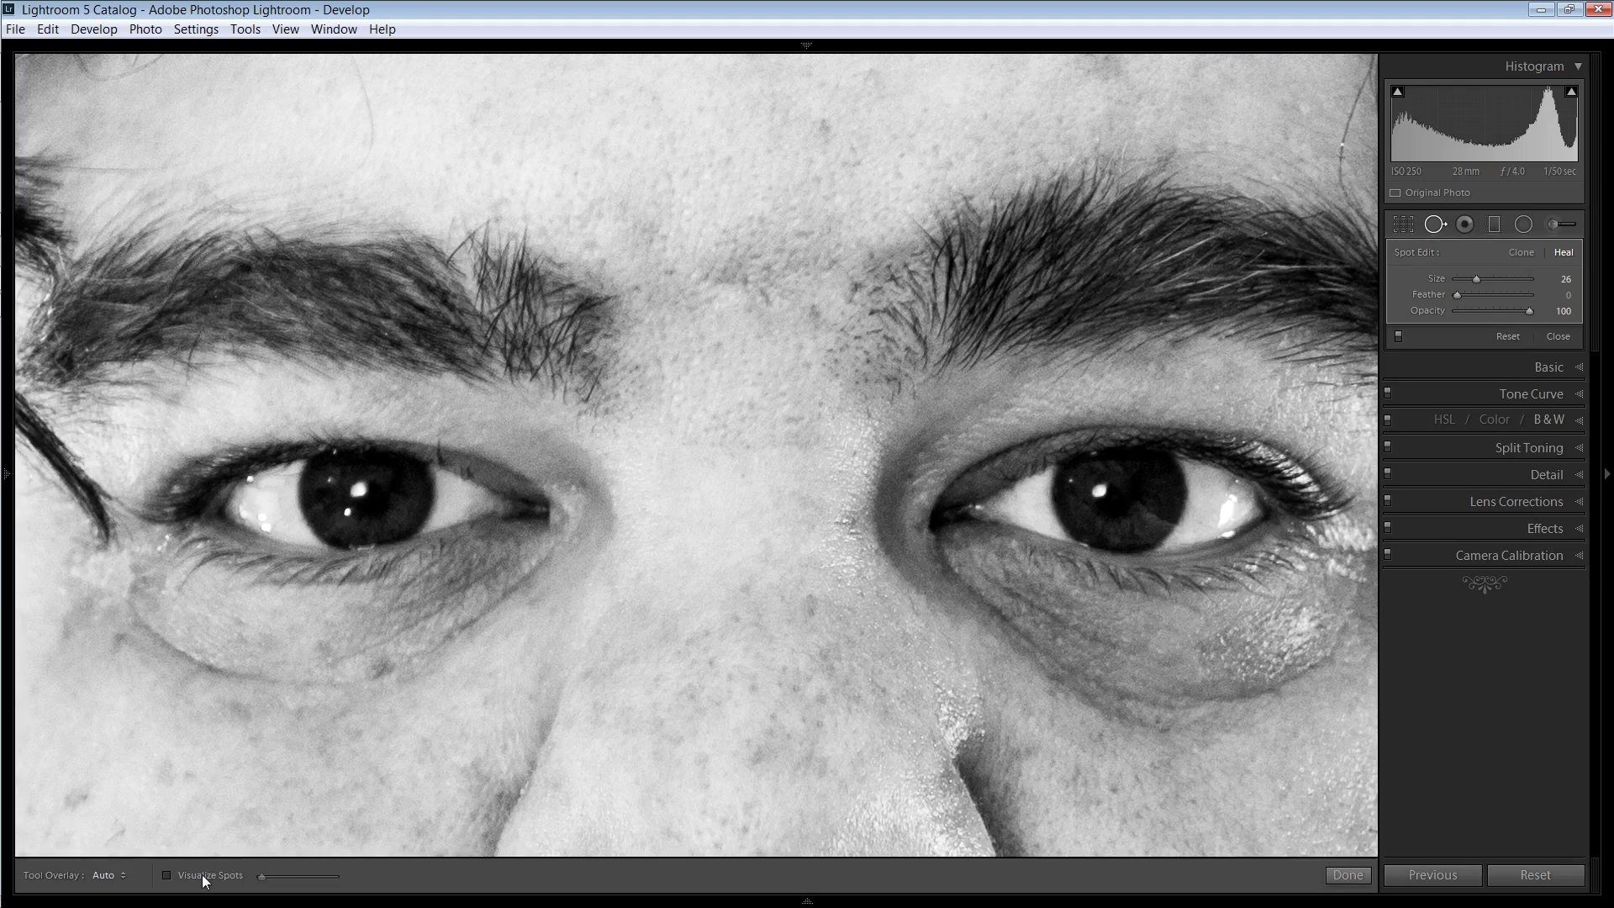
Examine the skin for remaining blemishes with Visualize Spots at different thresholds, and finish spot removal with the whole portrait in view
left_click(168, 875)
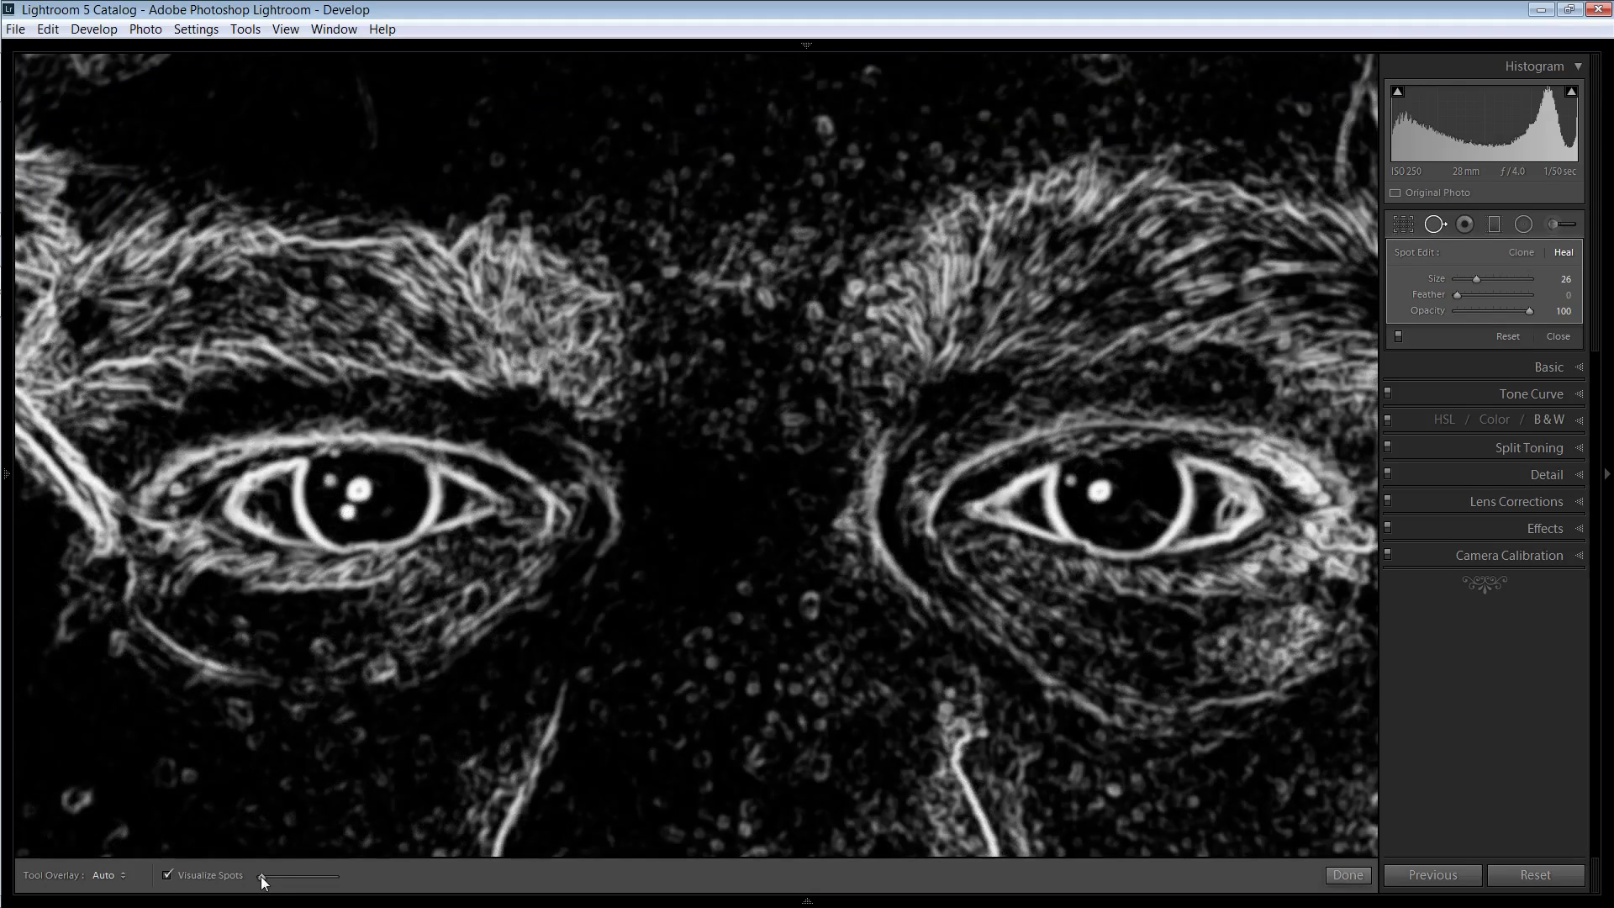
left_click_drag(260, 876, 267, 874)
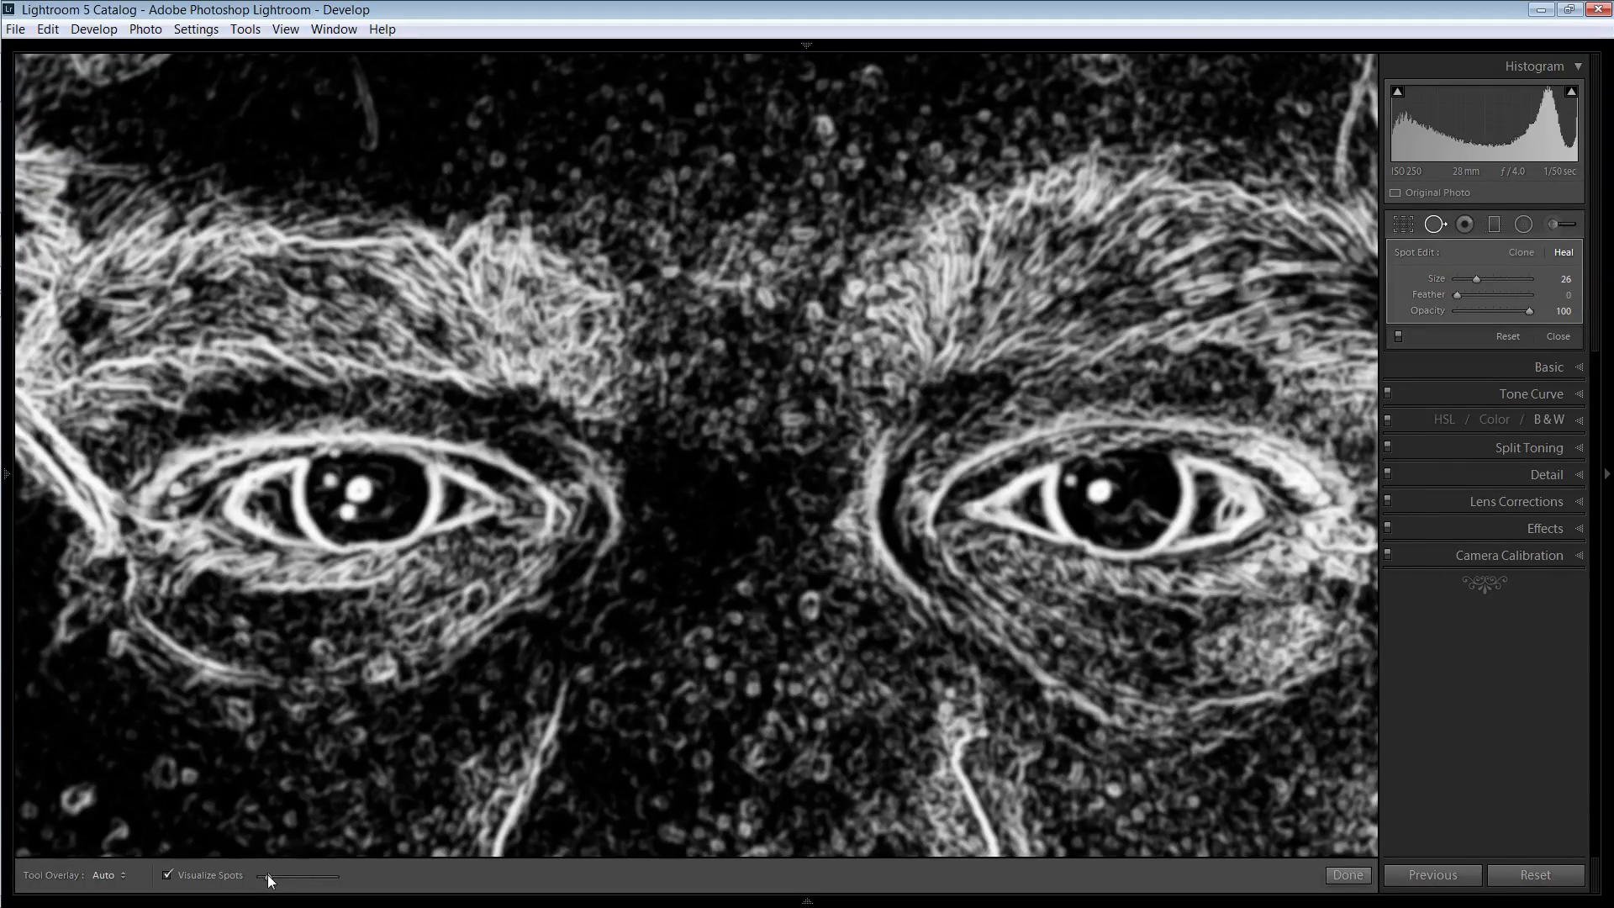
mouse_move(267, 874)
left_mouse_down()
mouse_move(300, 875)
mouse_move(252, 871)
left_mouse_up()
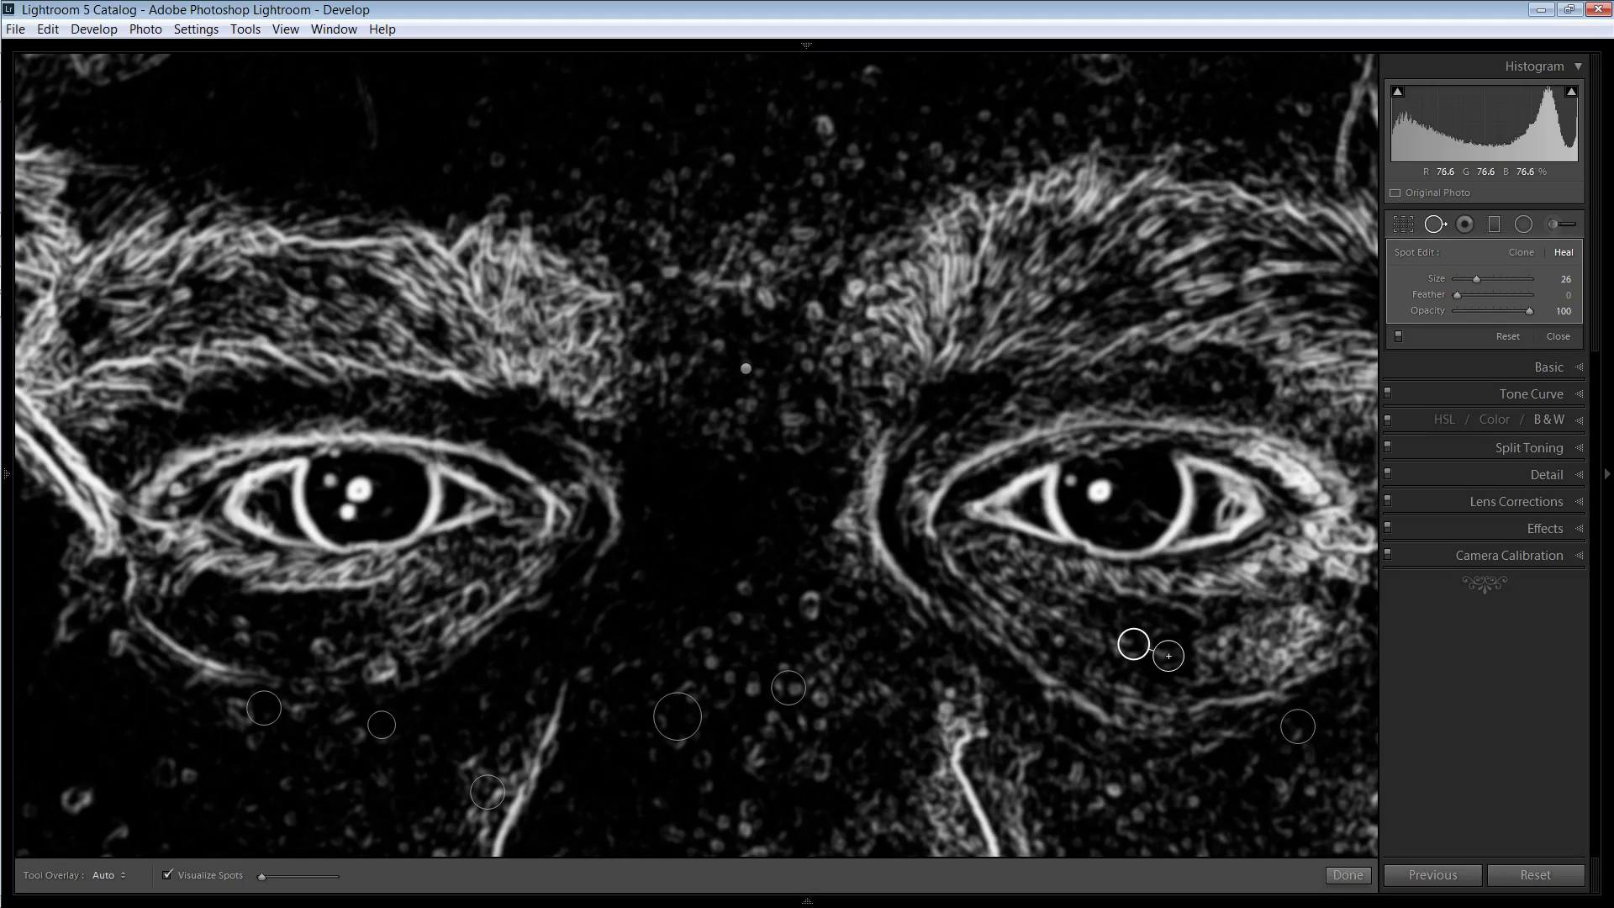
left_click(211, 876)
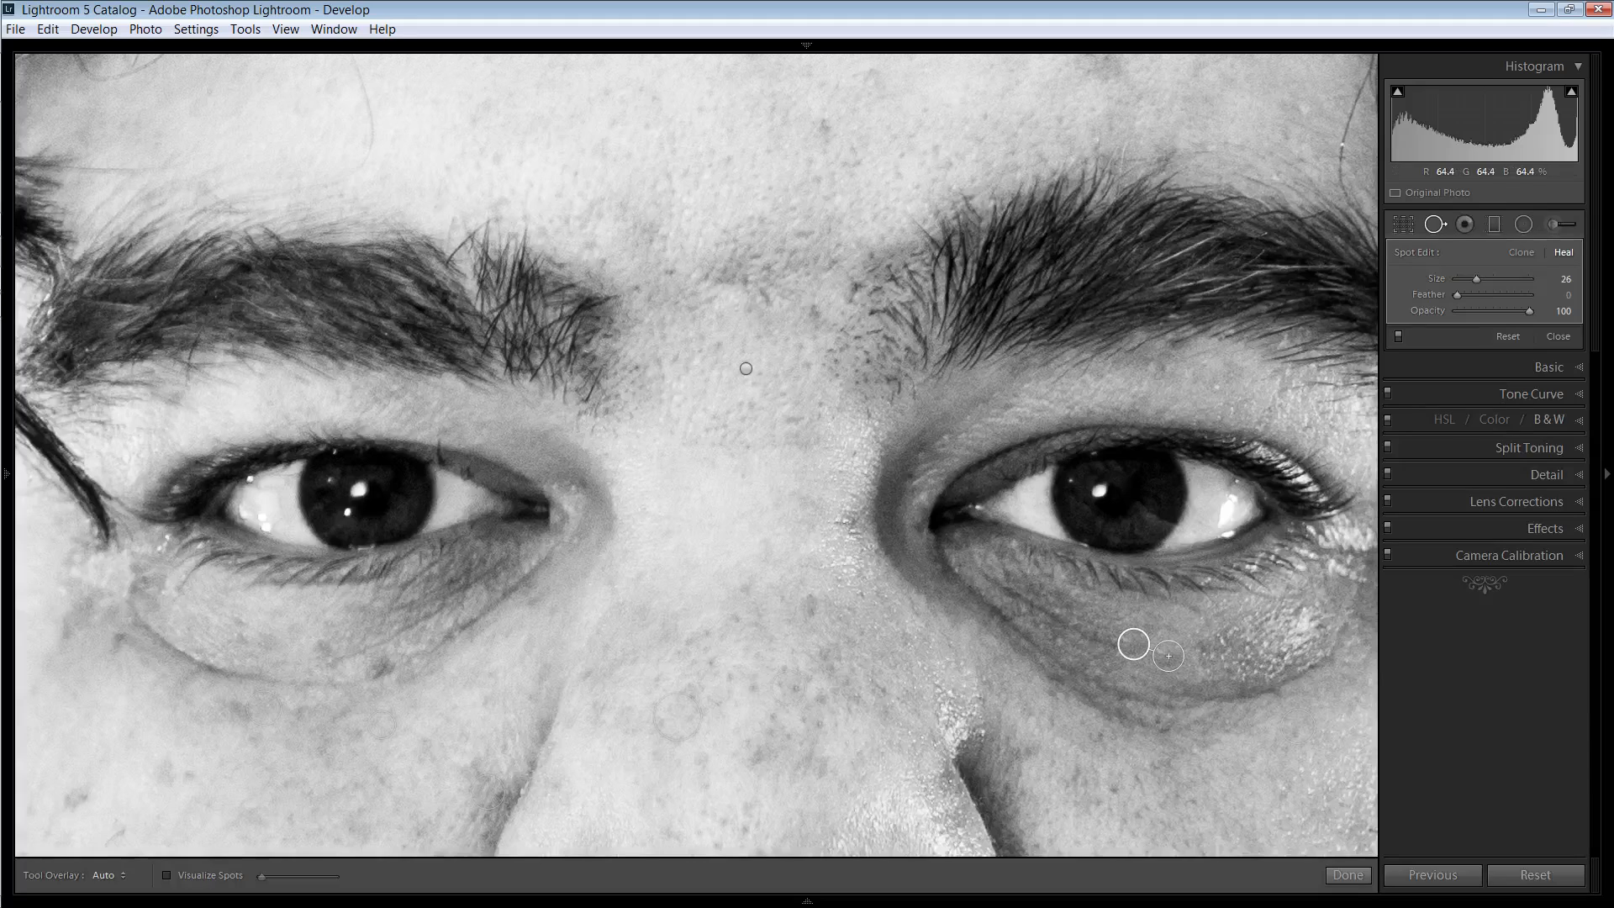
left_click(1347, 875)
left_click(897, 454)
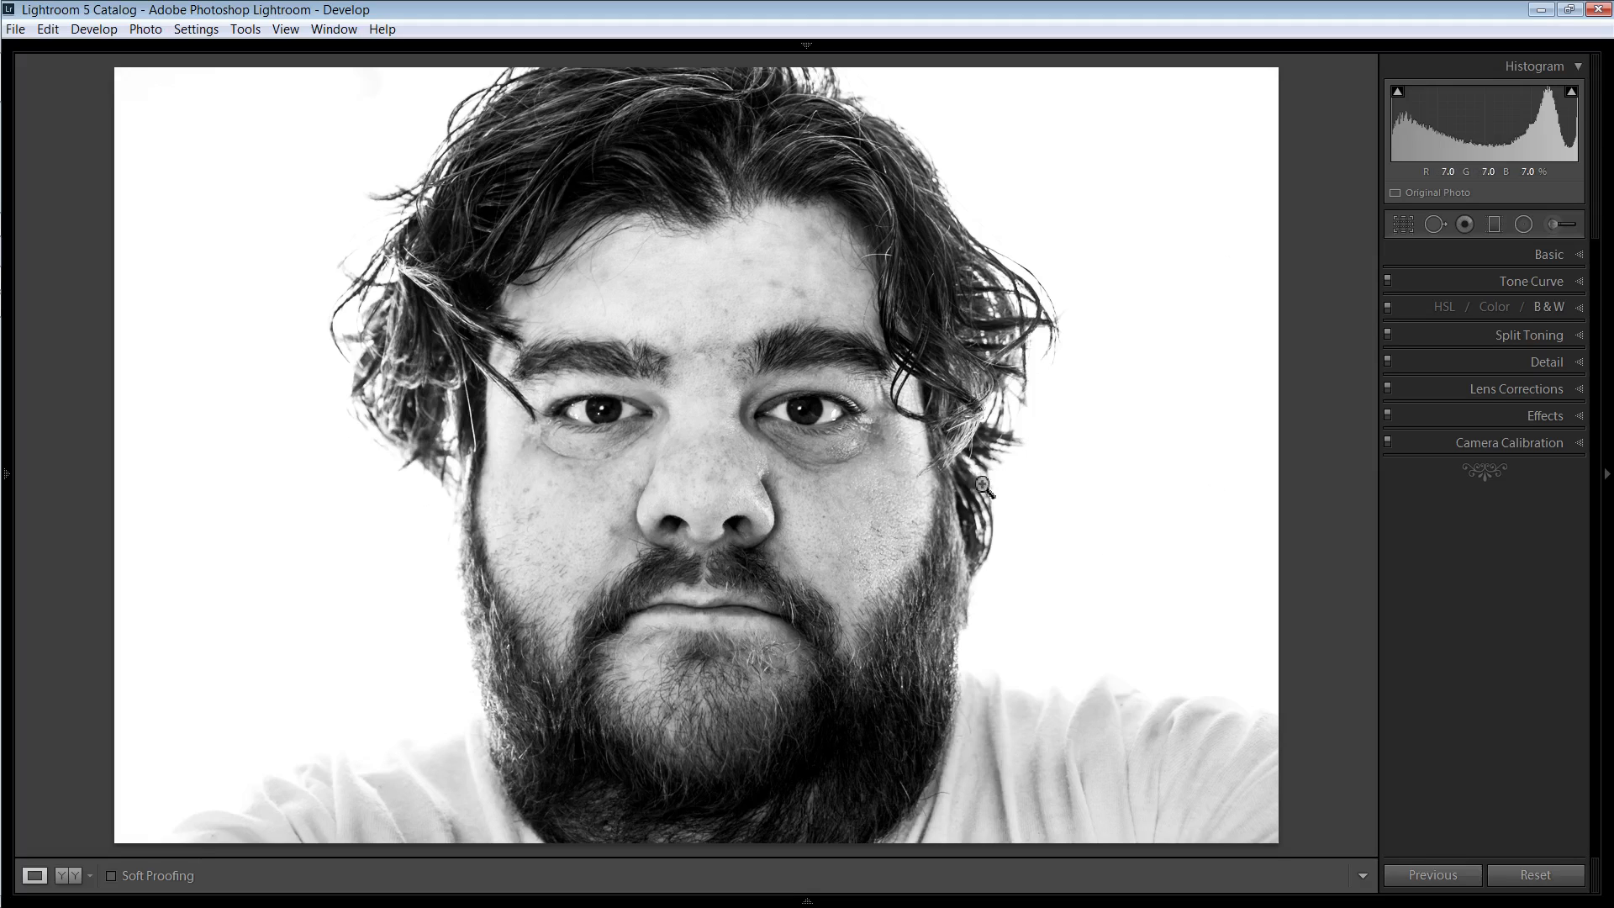
Check the portrait's shadow clipping and display the highlight clipping overlay
left_click(1398, 94)
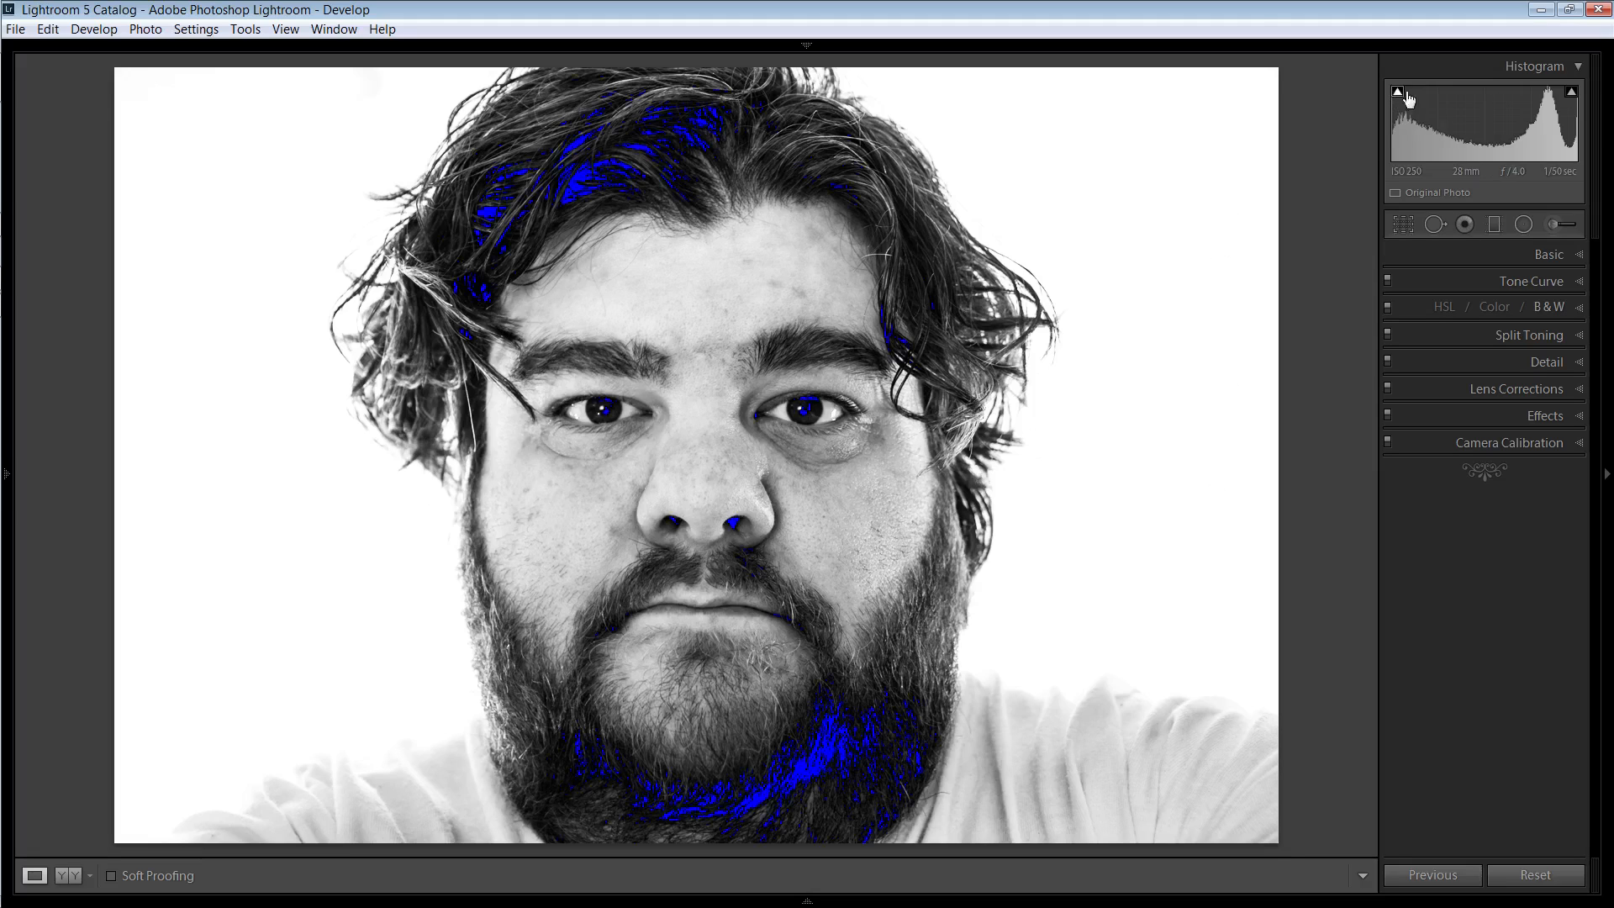
left_click(1571, 93)
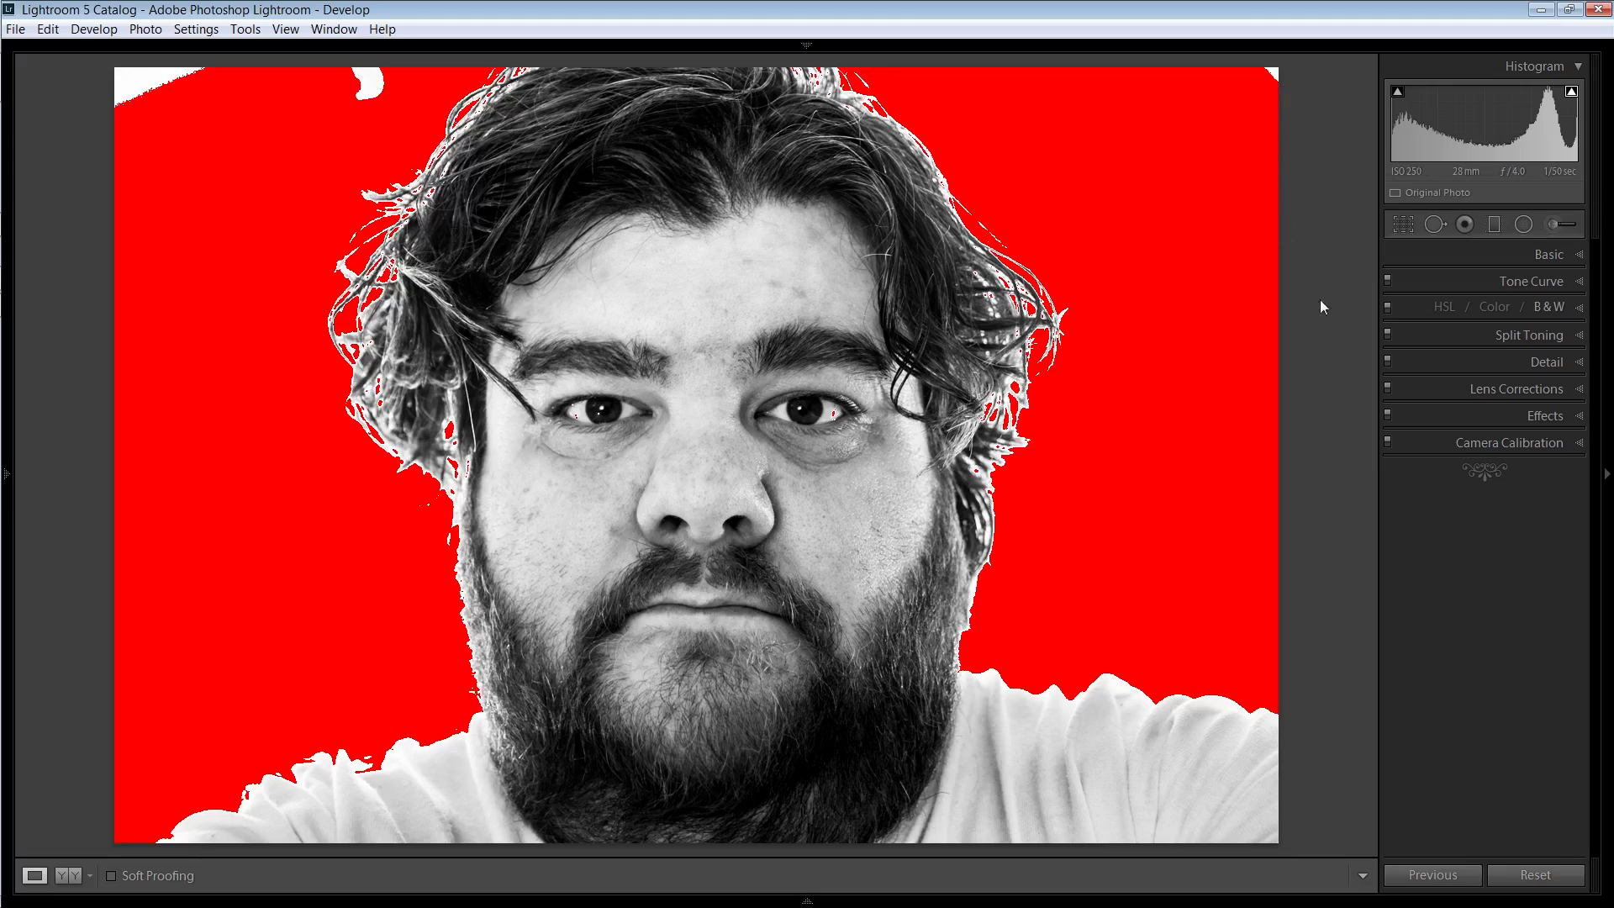
Paint the unclipped background patches along the photo's upper edge pure white with a size 10 adjustment brush at 4.00 exposure
left_click(1555, 225)
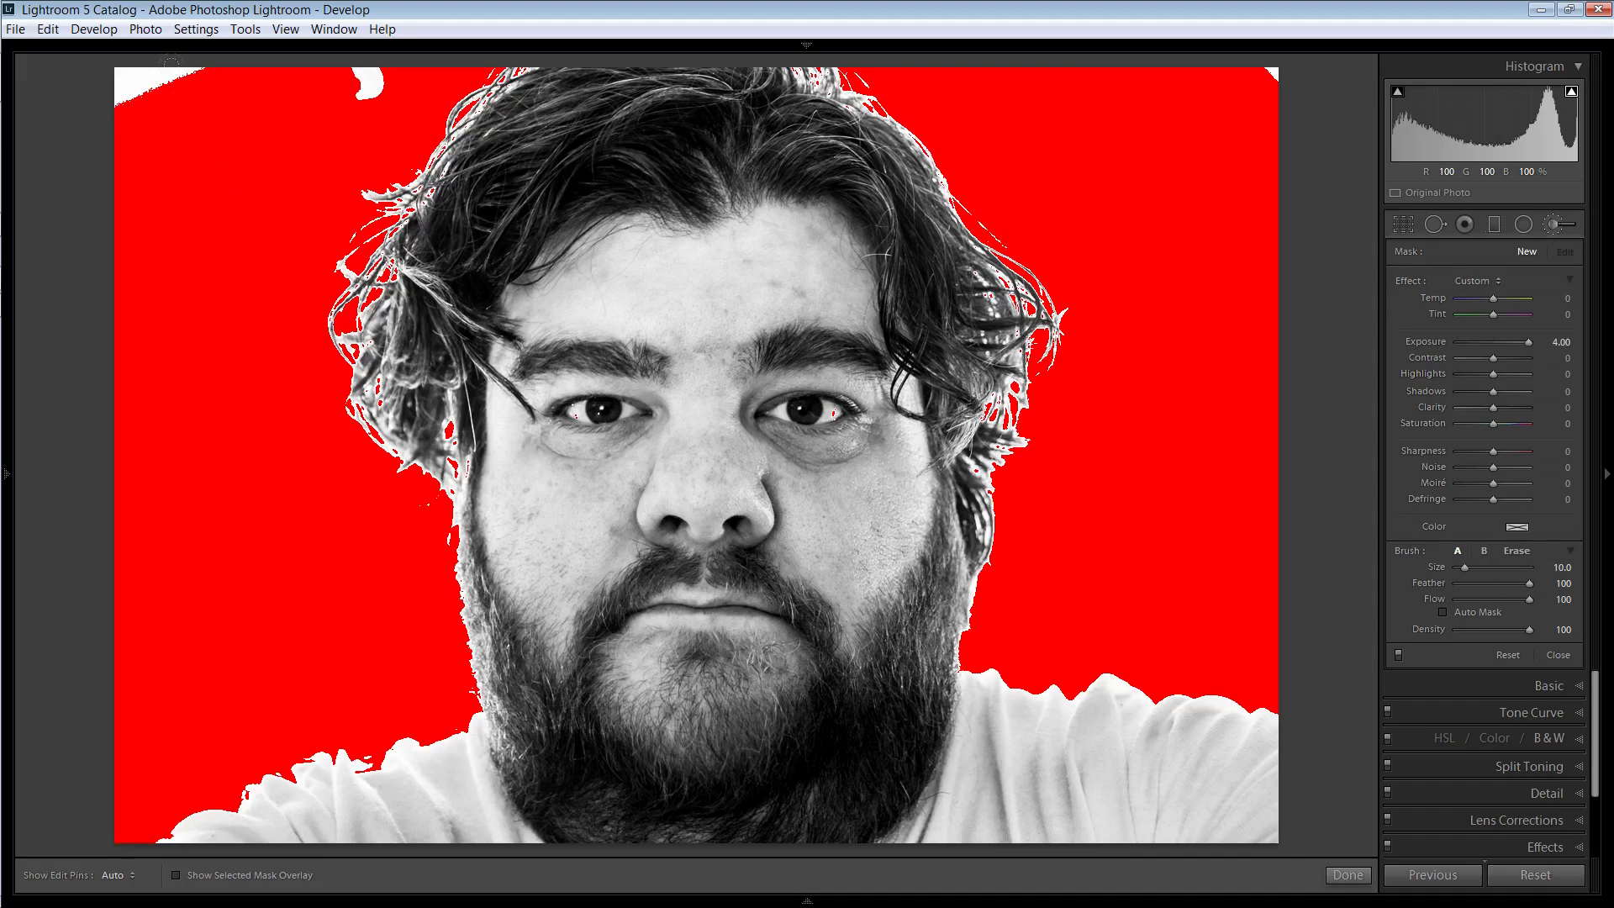
left_click_drag(170, 62, 82, 47)
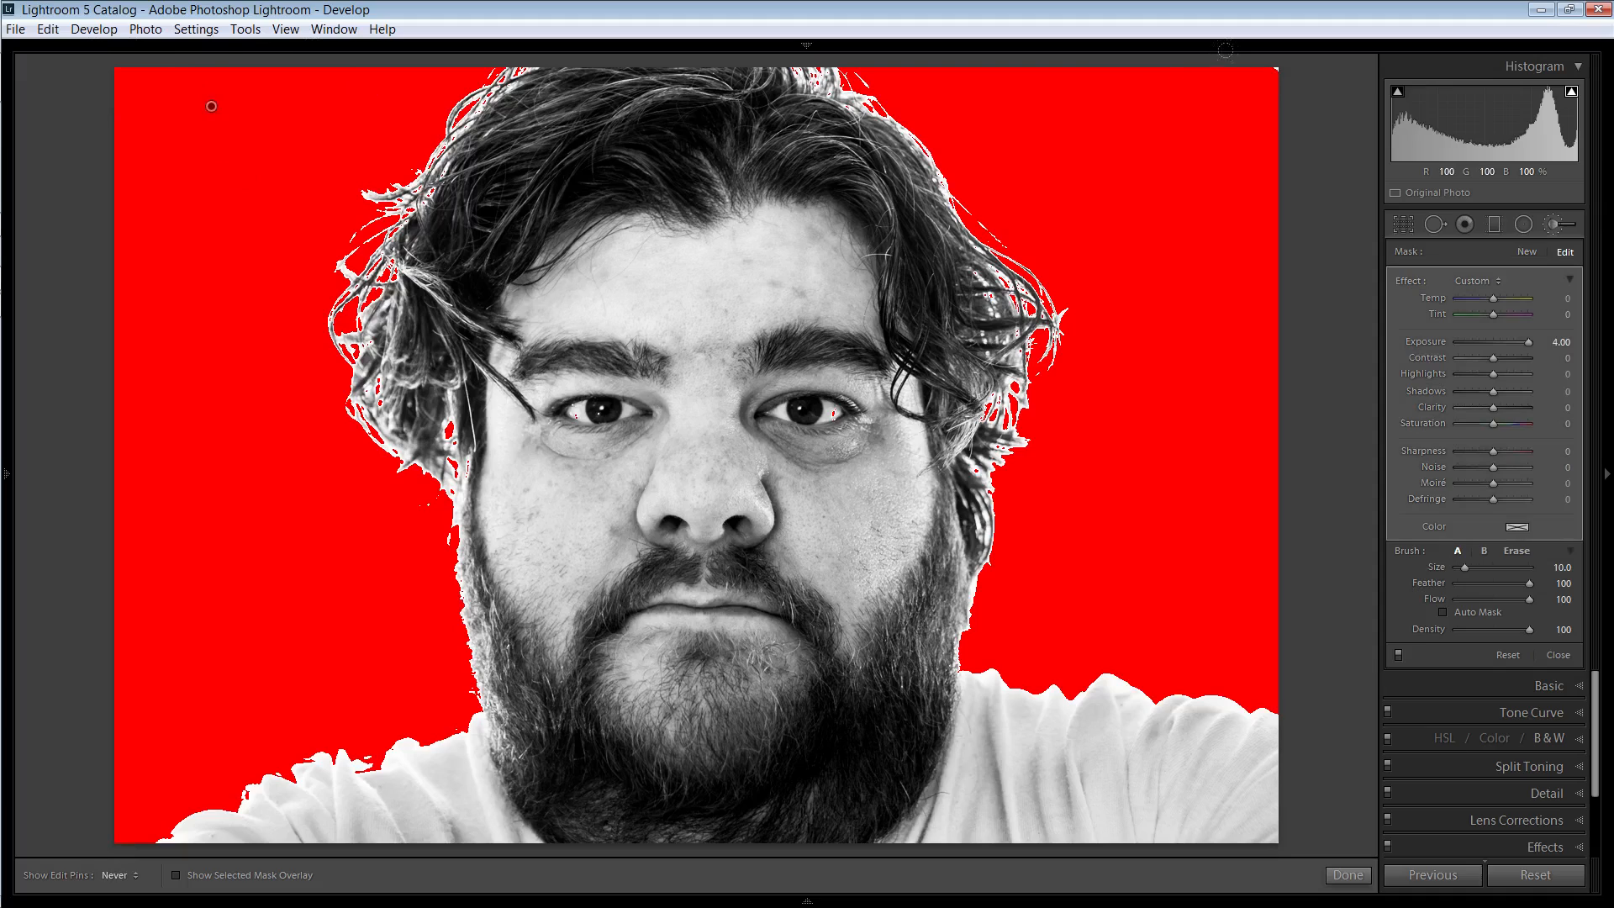
key("h")
left_click(1348, 875)
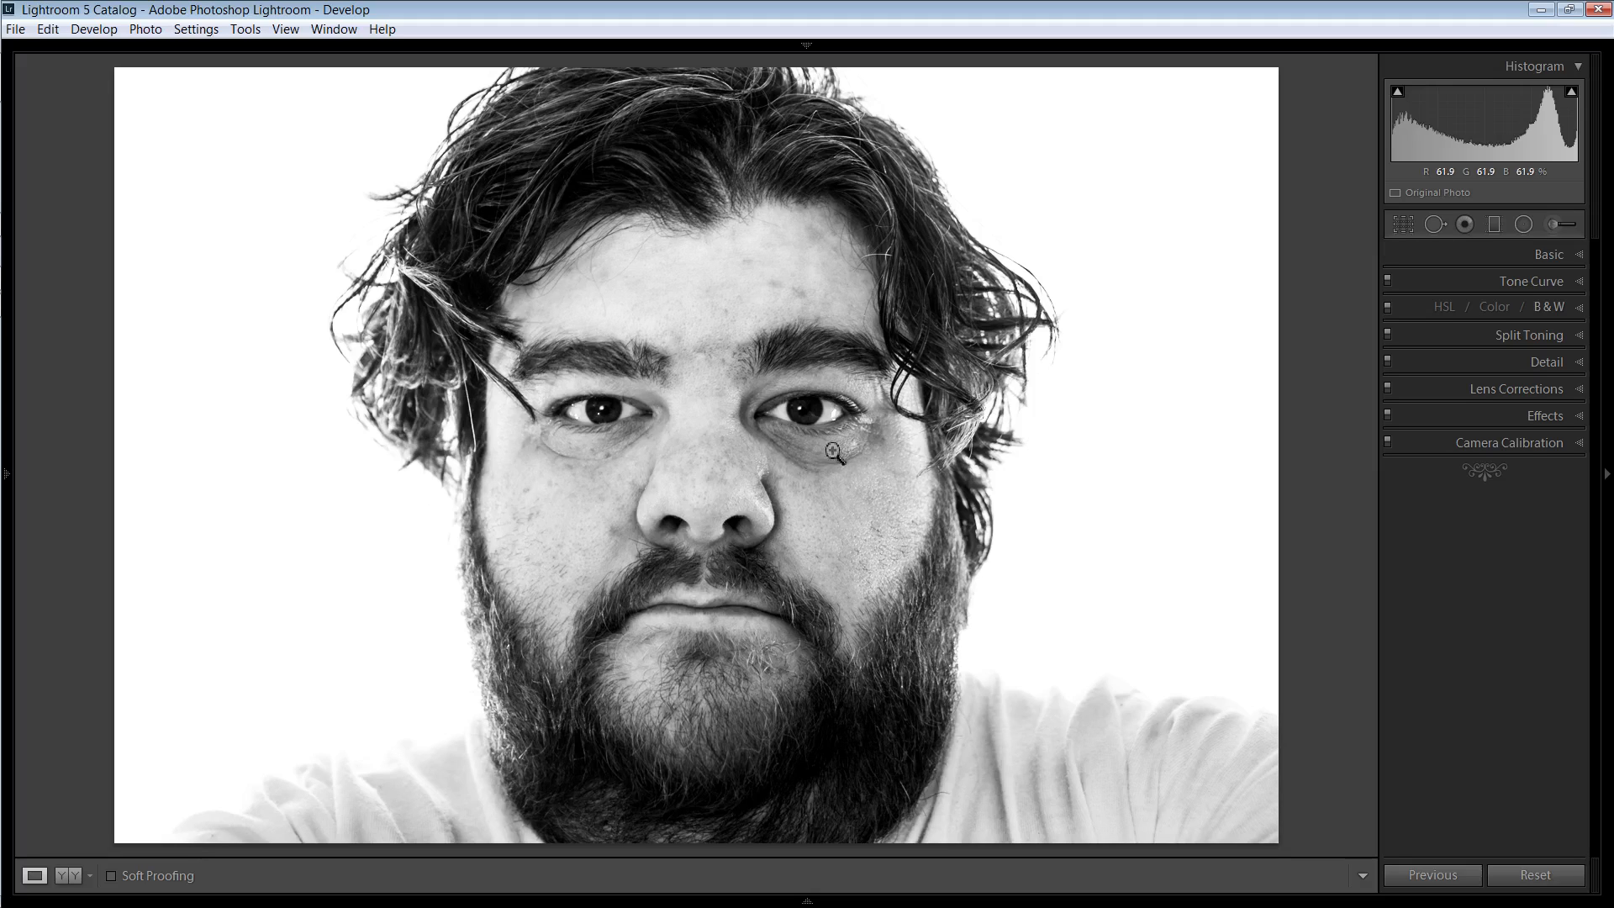
Brush the Iris Enhance effect over both irises with a size 3 adjustment brush
left_click(619, 416)
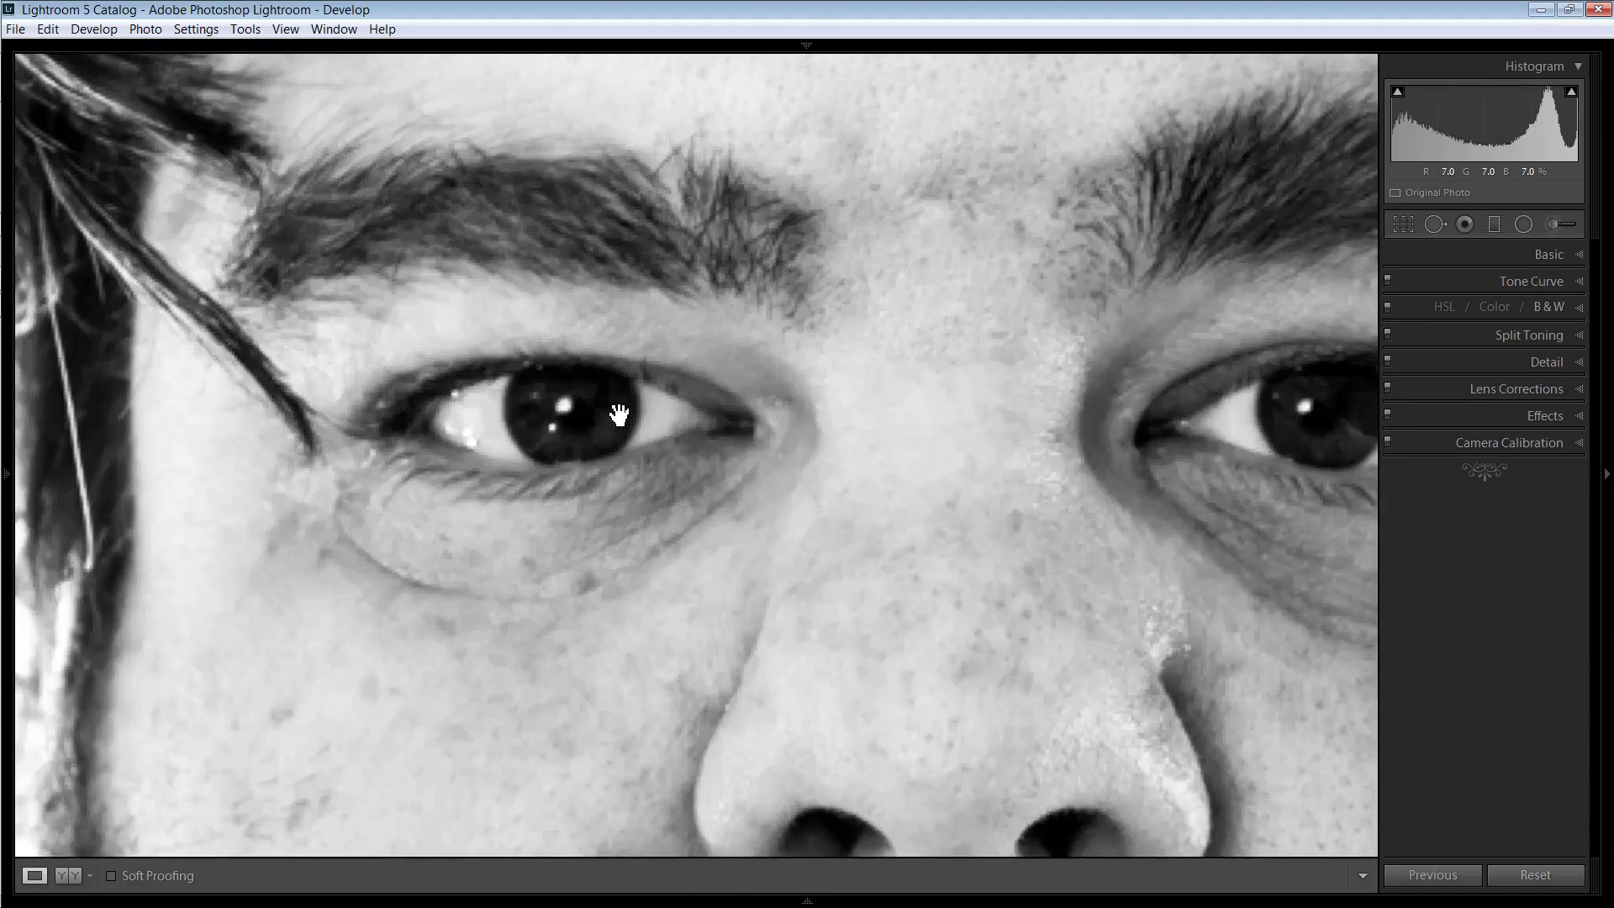
left_click_drag(858, 454, 728, 452)
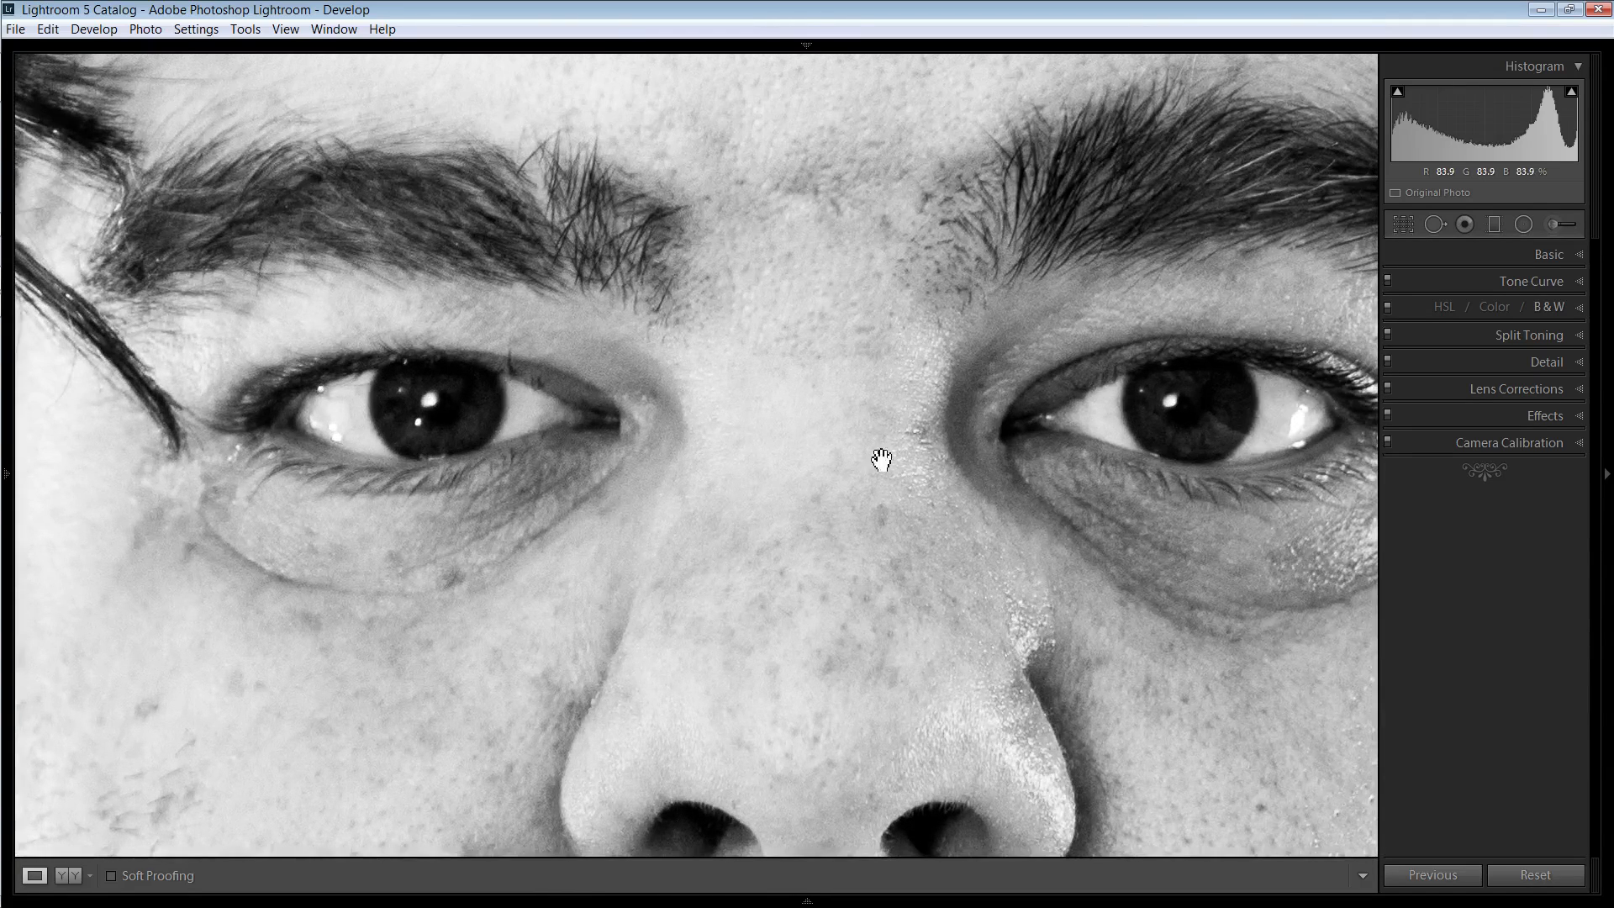
left_click(1550, 222)
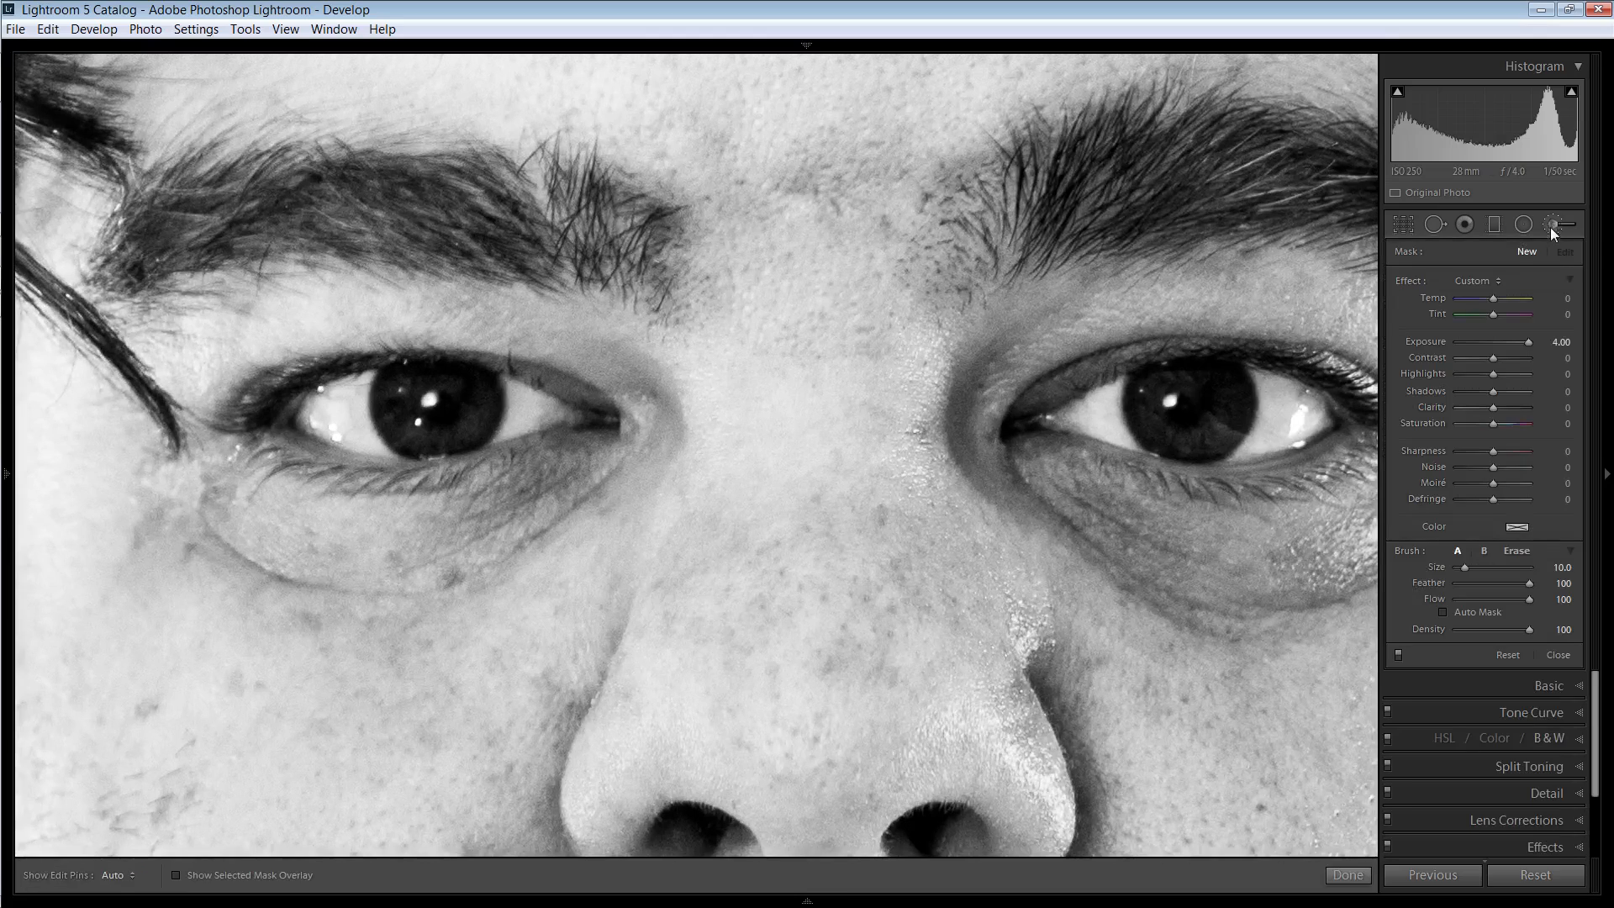
left_click(1495, 278)
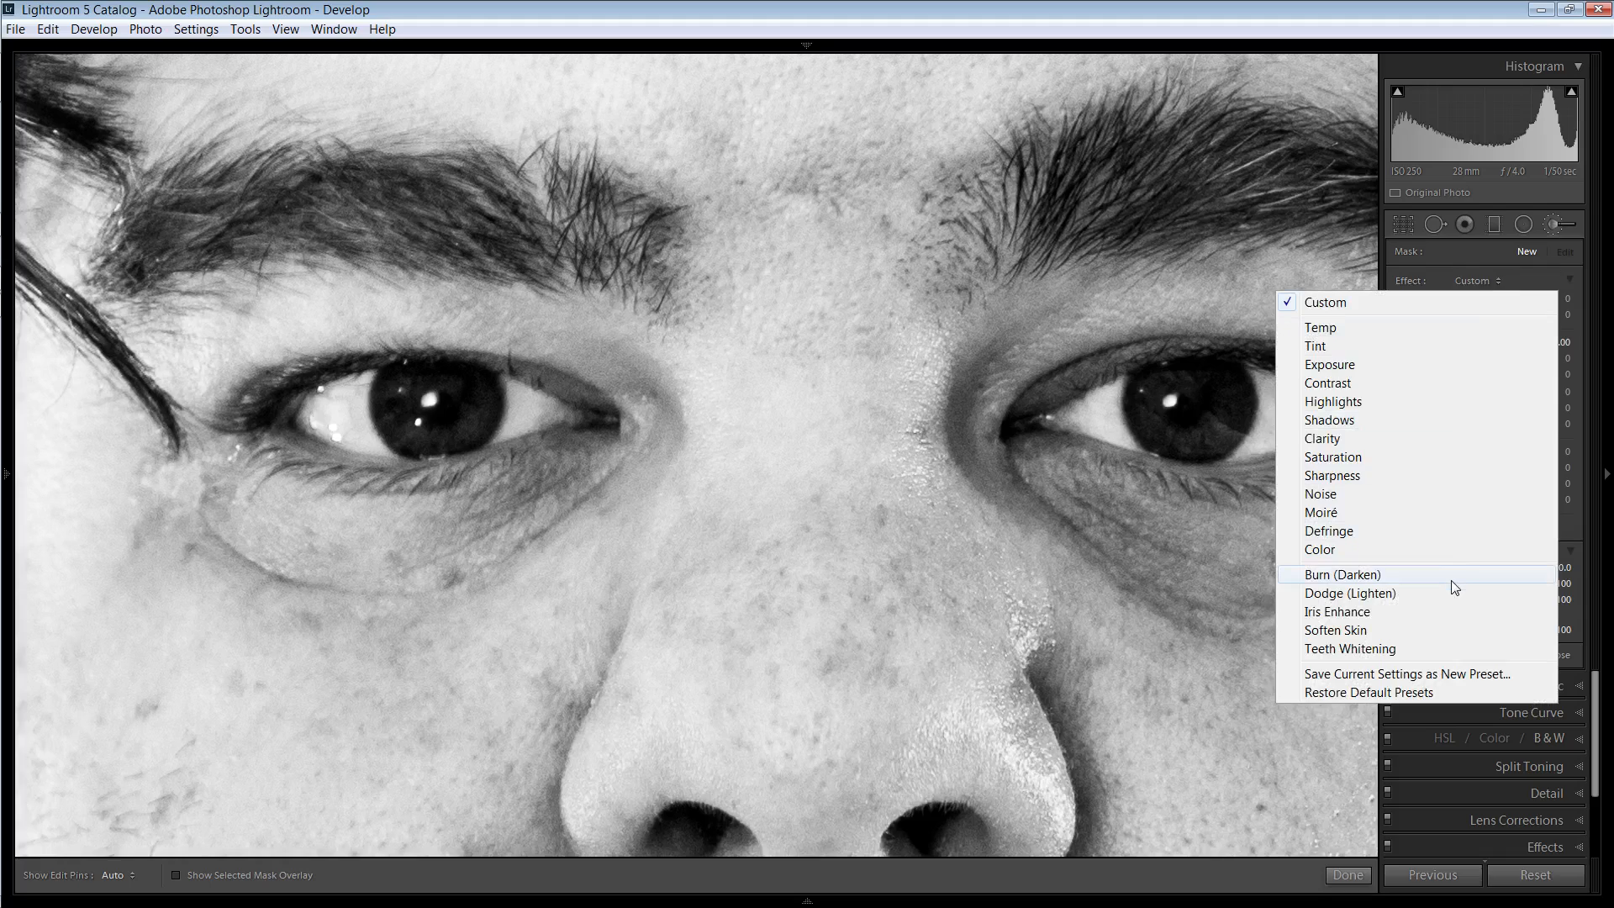
left_click(1386, 620)
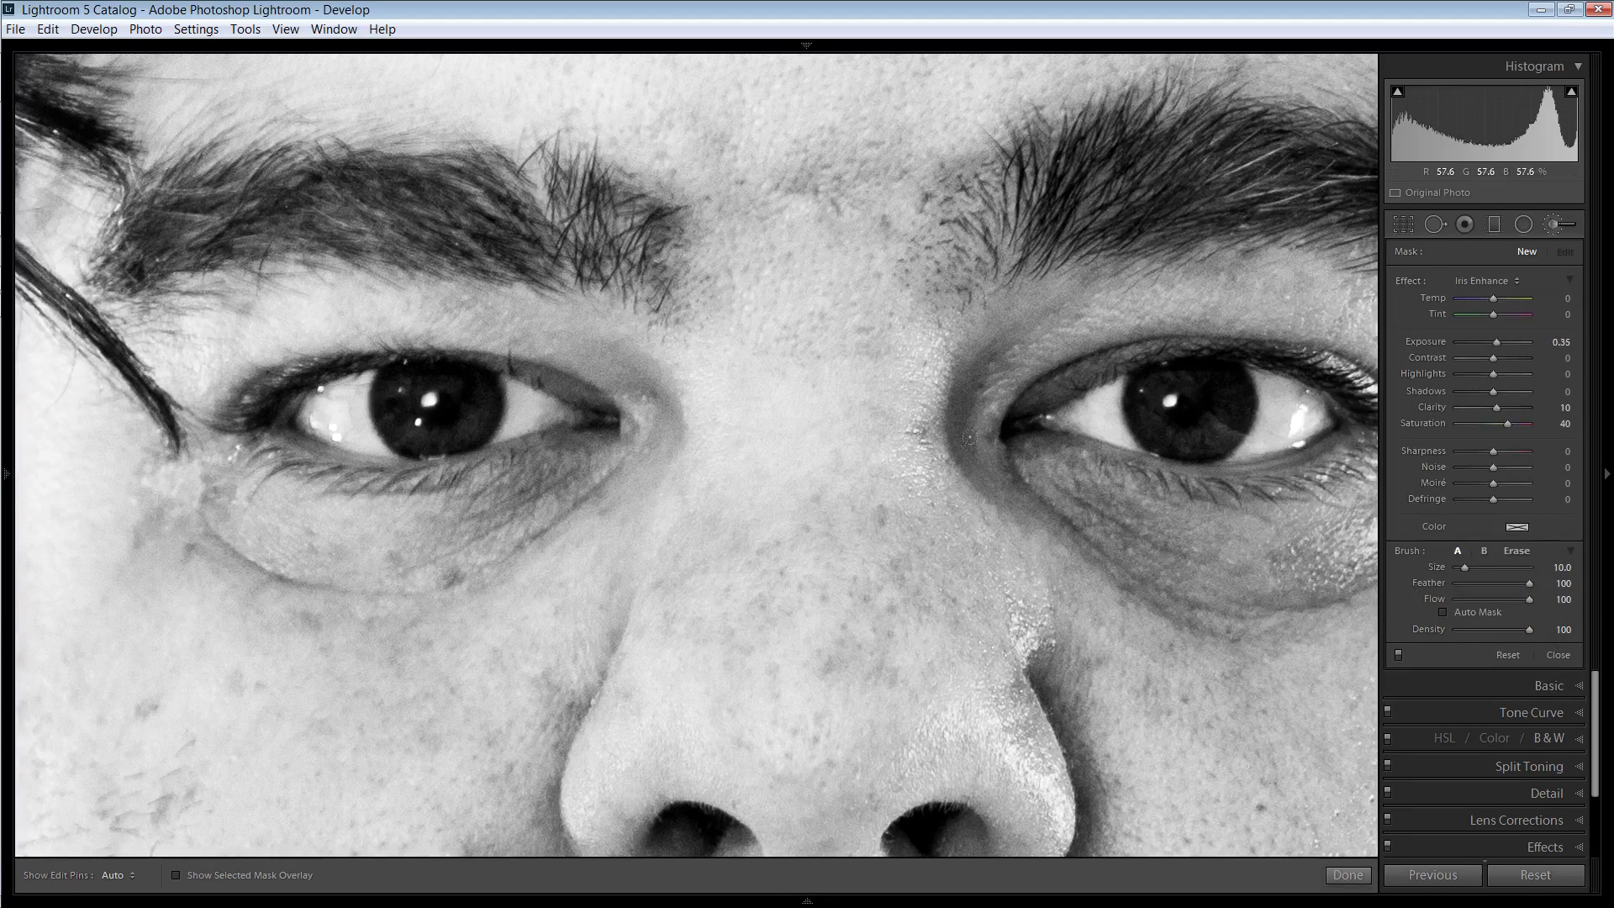
scroll(425, 421, "down", 3)
key("h")
mouse_move(394, 375)
left_mouse_down()
mouse_move(408, 429)
mouse_move(448, 434)
mouse_move(483, 408)
mouse_move(442, 437)
mouse_move(408, 435)
mouse_move(386, 391)
left_mouse_up()
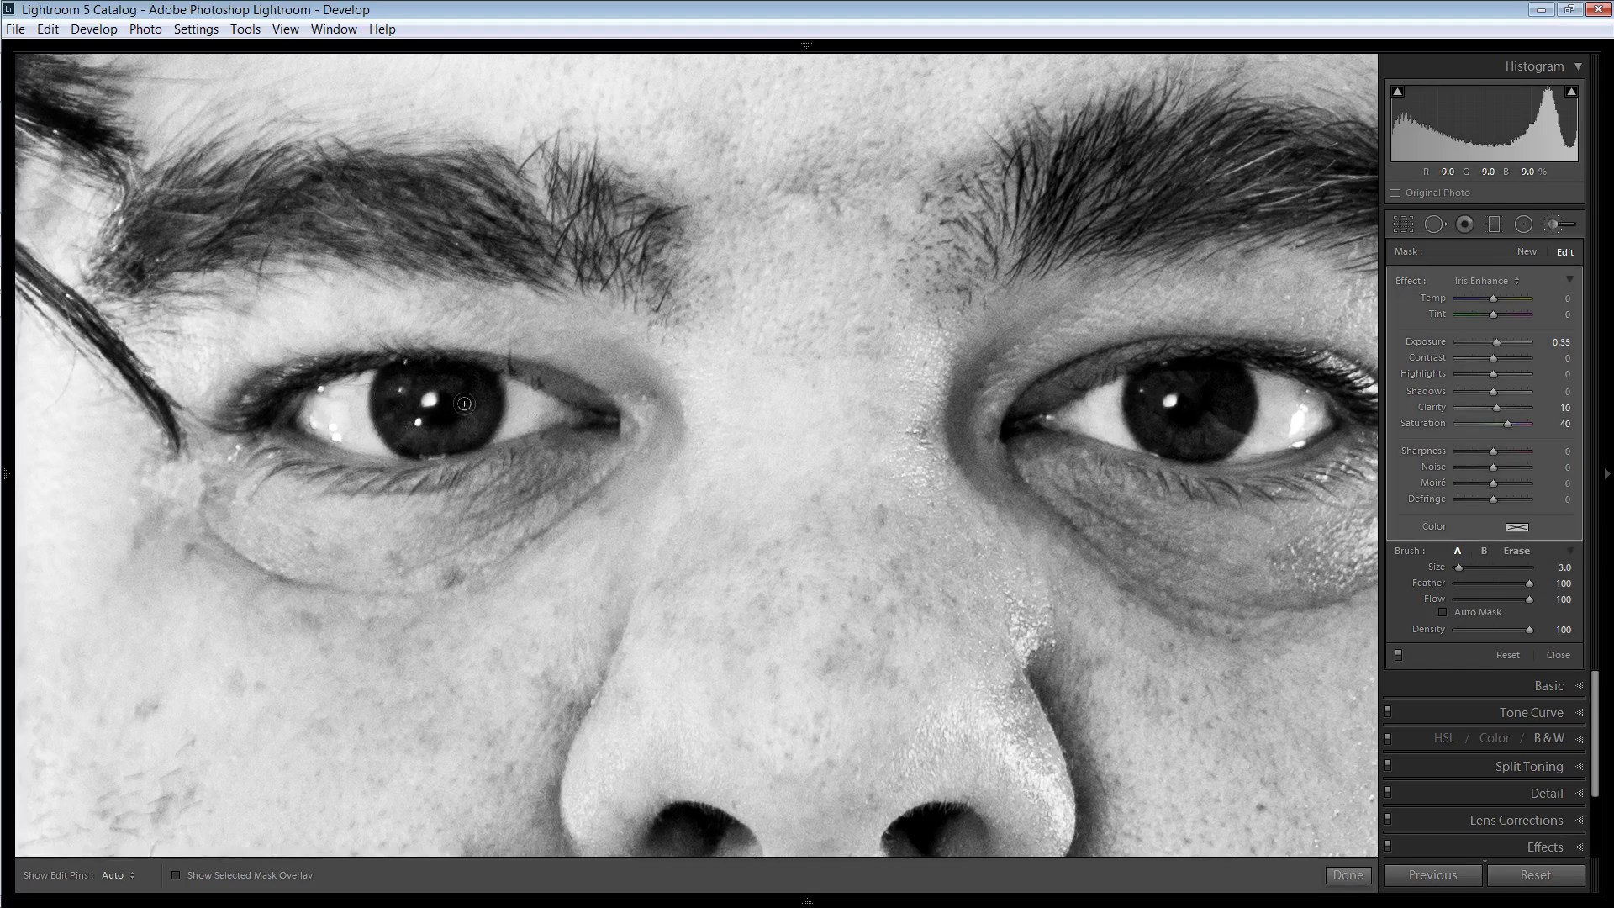
mouse_move(1136, 400)
left_mouse_down()
mouse_move(1204, 431)
mouse_move(1226, 400)
mouse_move(1224, 427)
mouse_move(1228, 378)
mouse_move(1224, 392)
mouse_move(1194, 362)
mouse_move(1151, 364)
mouse_move(1137, 408)
left_mouse_up()
Check the iris mask with the mask overlay, fill the gaps in its coverage, and hide the overlay again
left_click(243, 876)
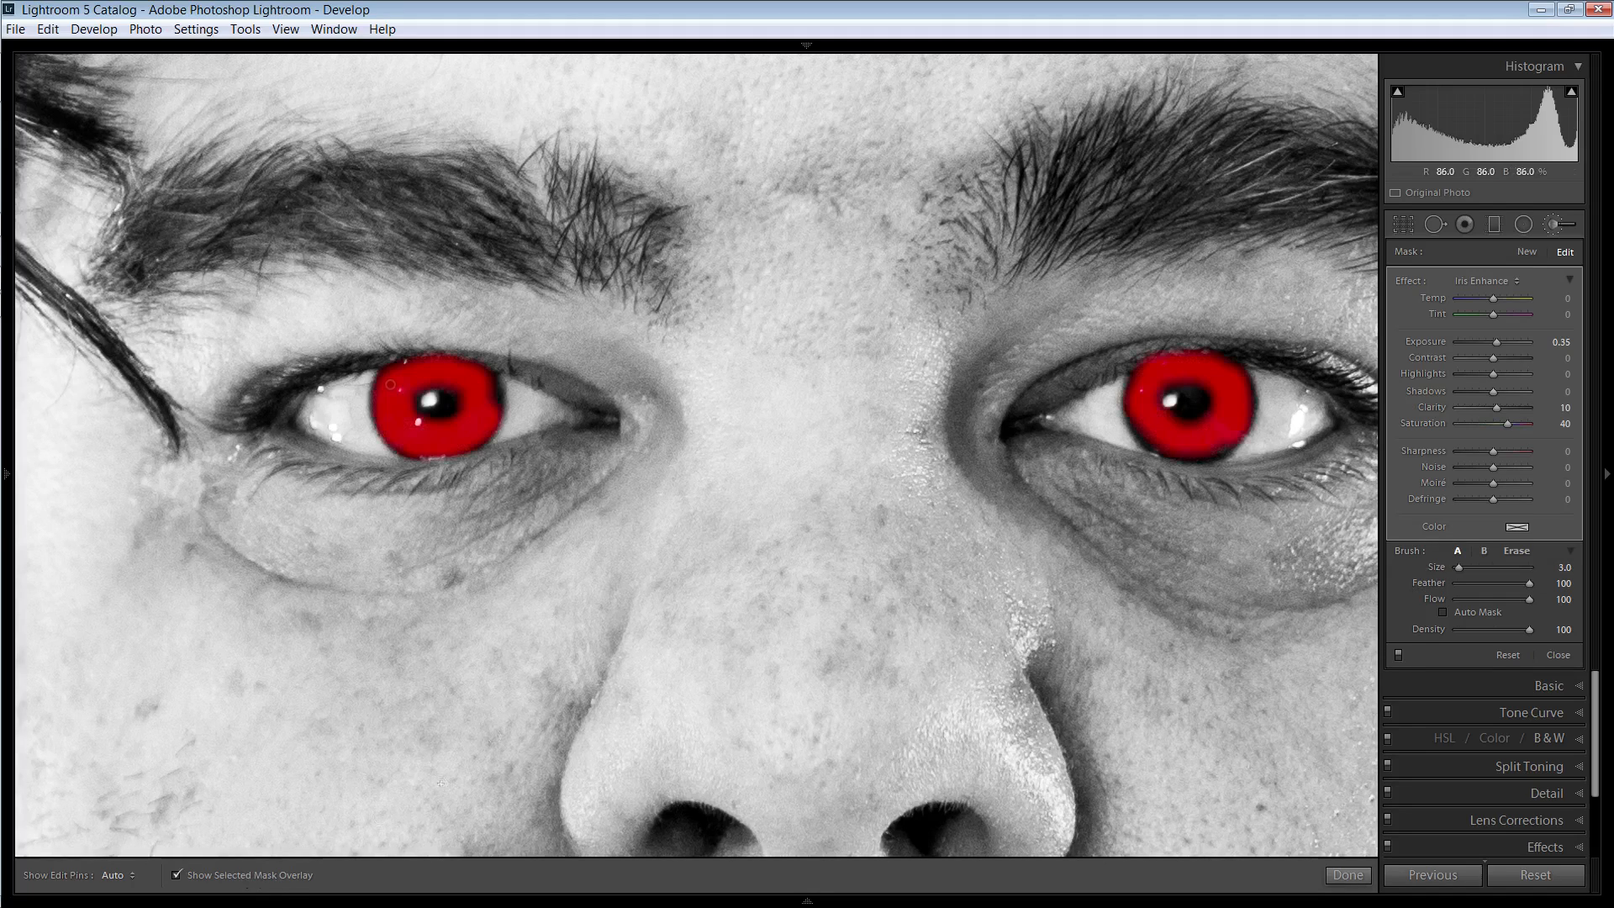
key("h")
key("h")
key("h")
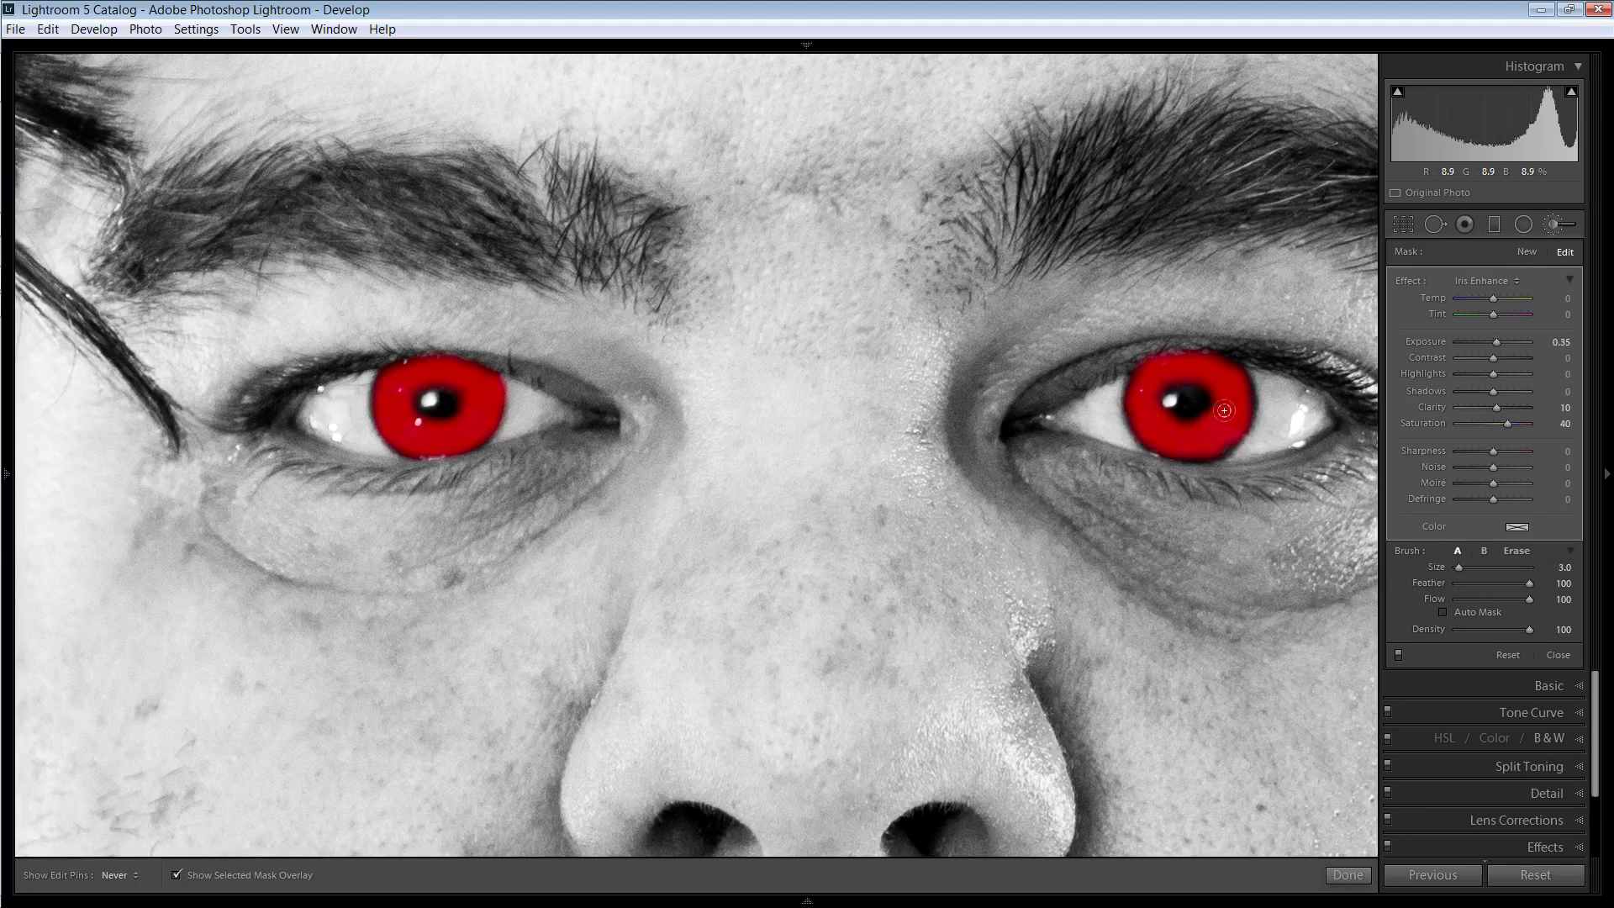
key("h")
left_click(273, 879)
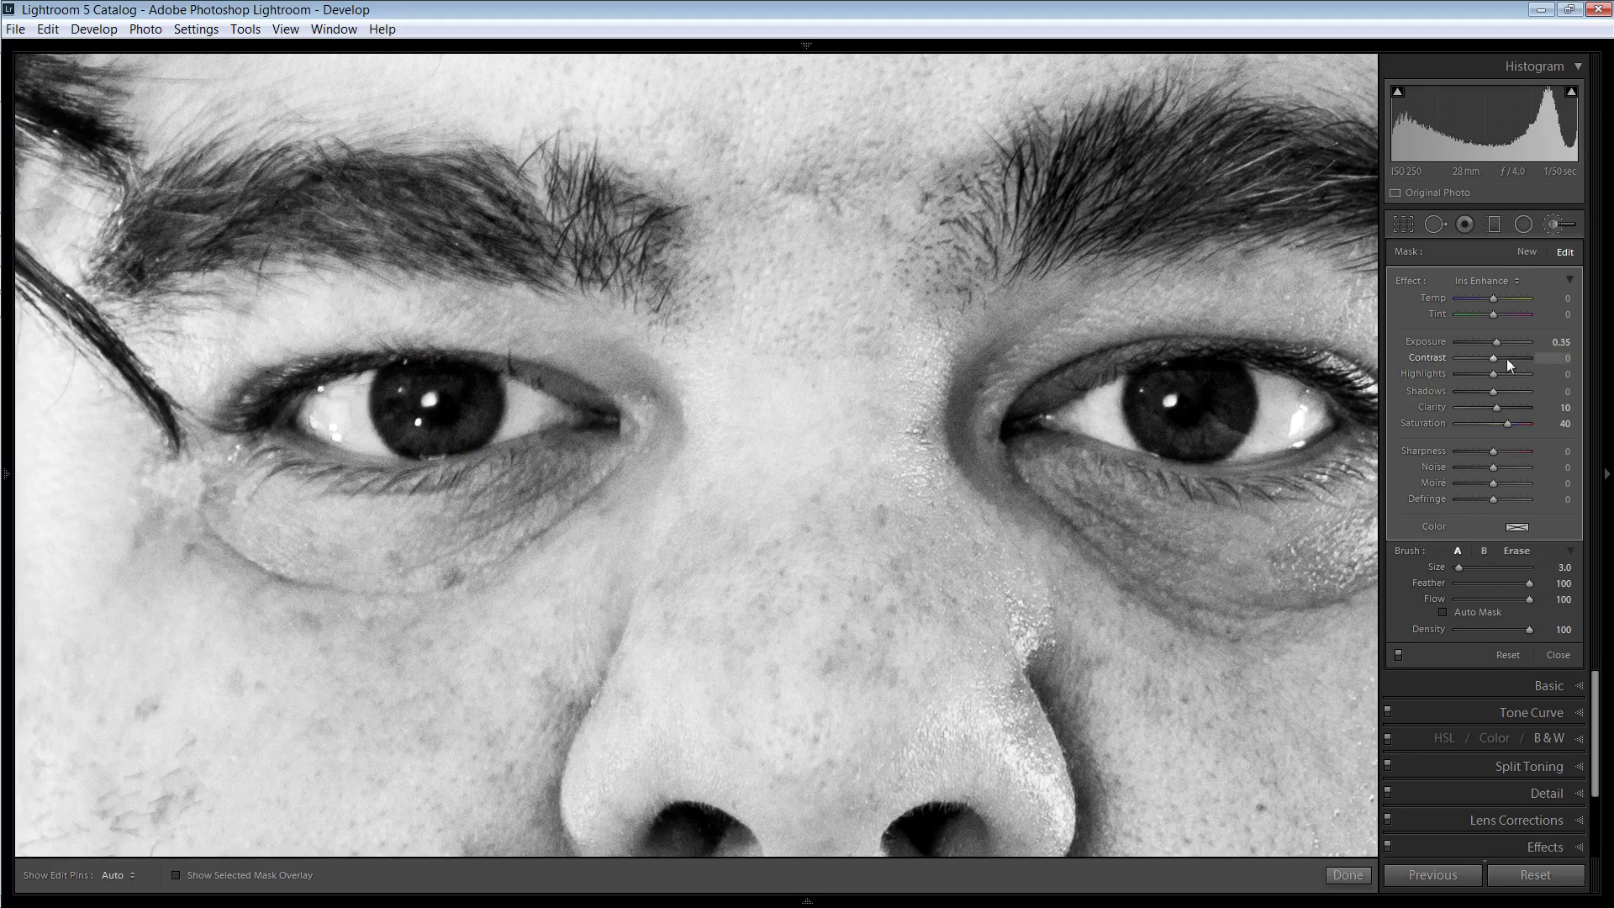
Set the iris adjustment's exposure to 1.15 and temperature to 33, and finish the brush edit
left_click(1559, 347)
key("Up")
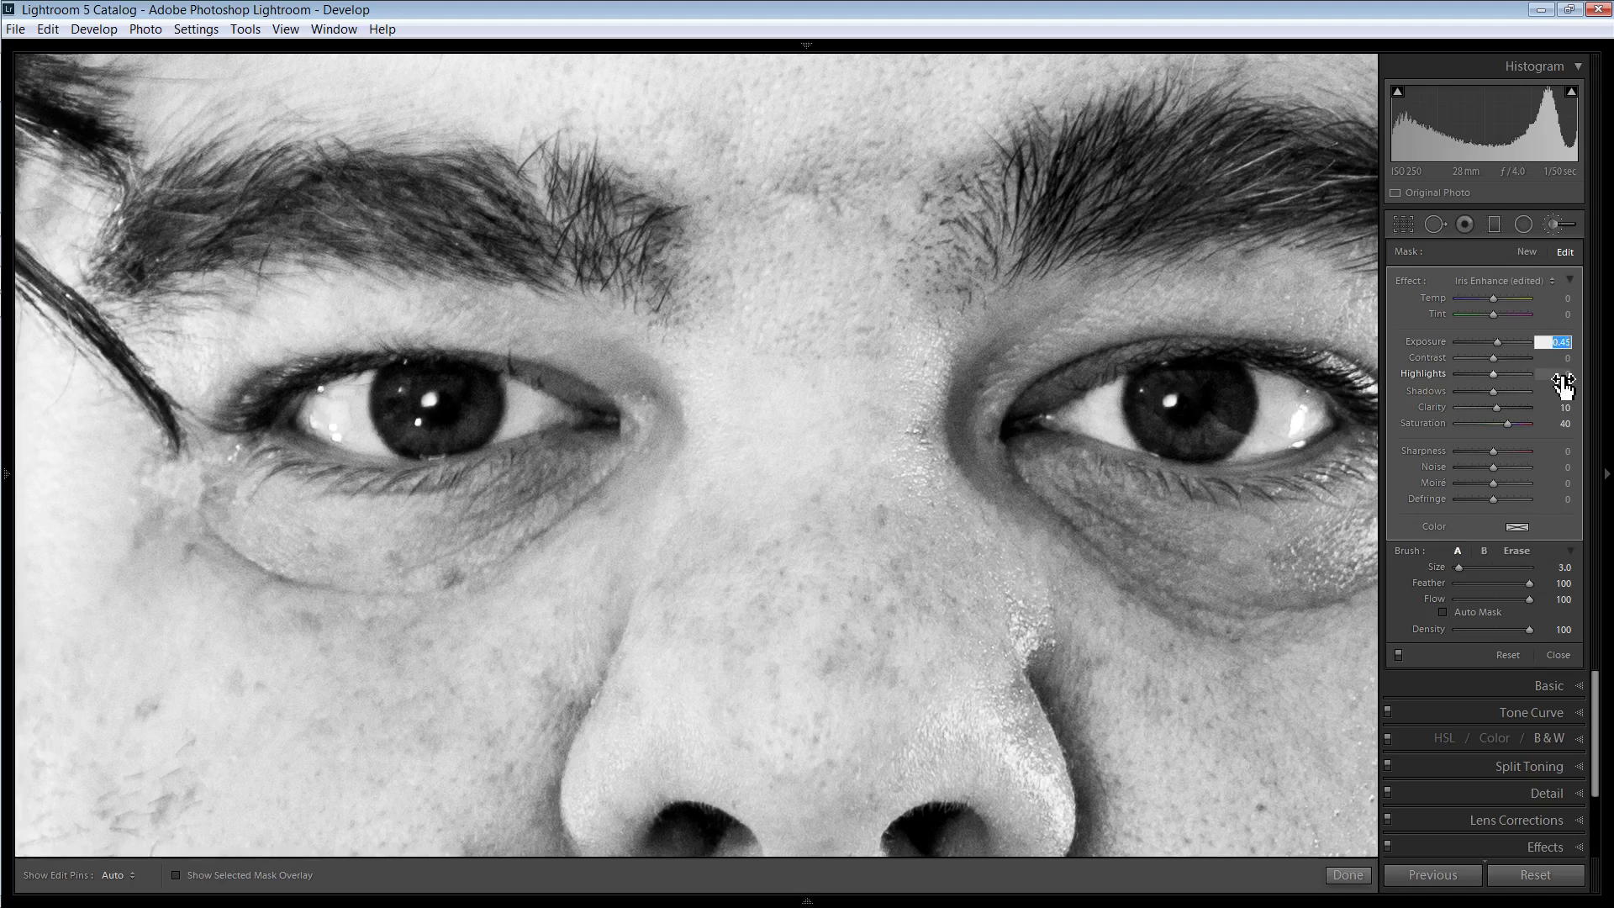
key("Up")
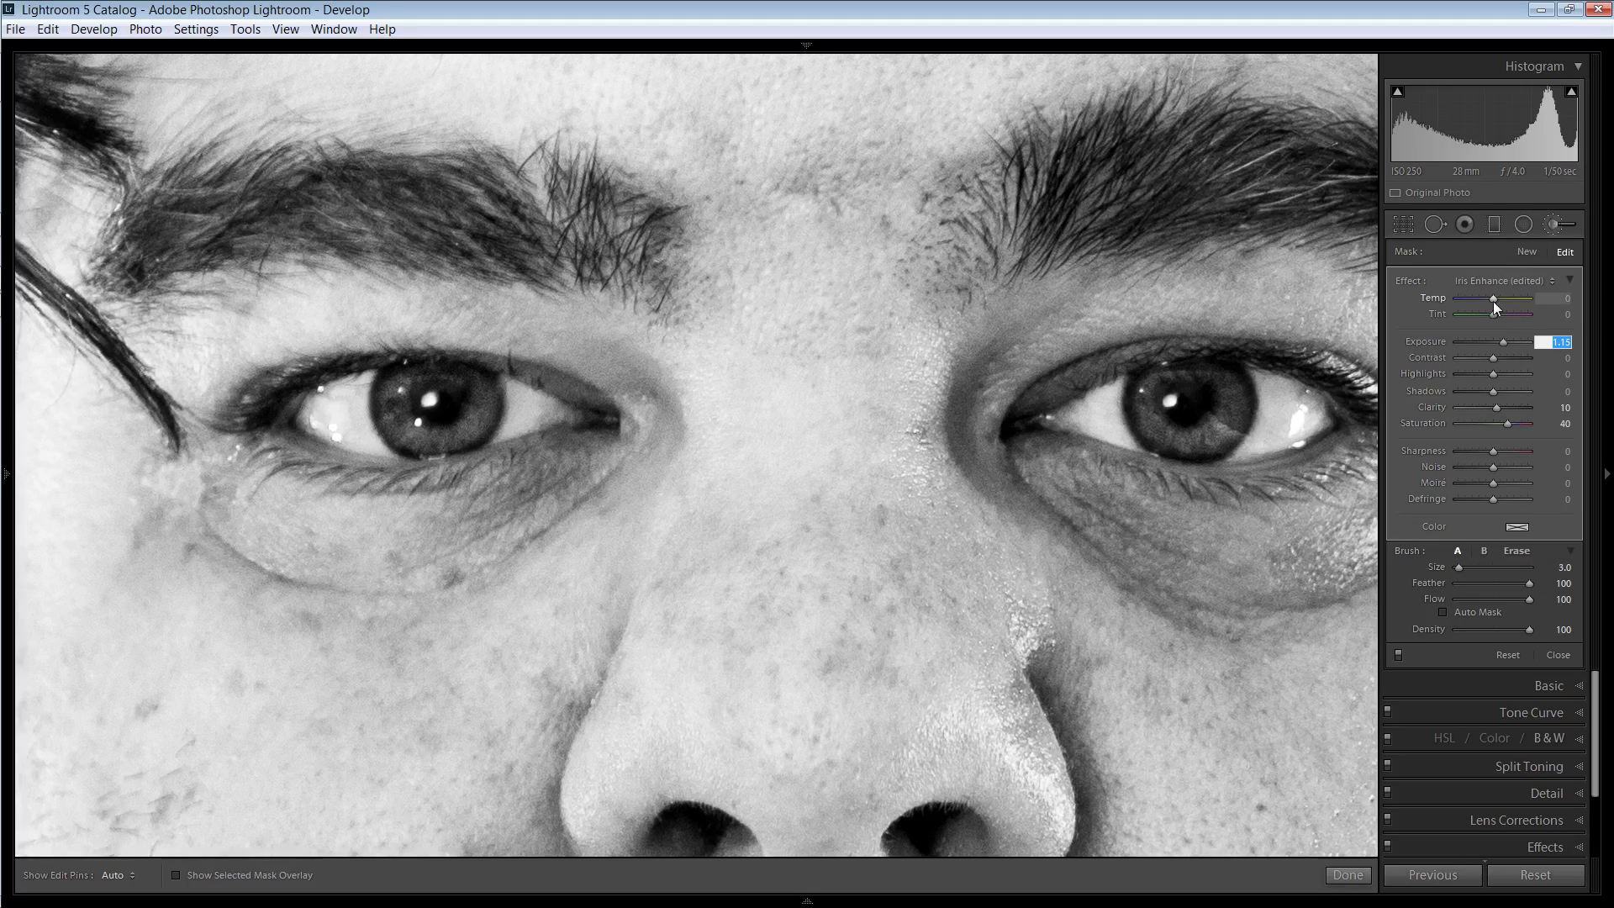
left_click_drag(1493, 301, 1503, 299)
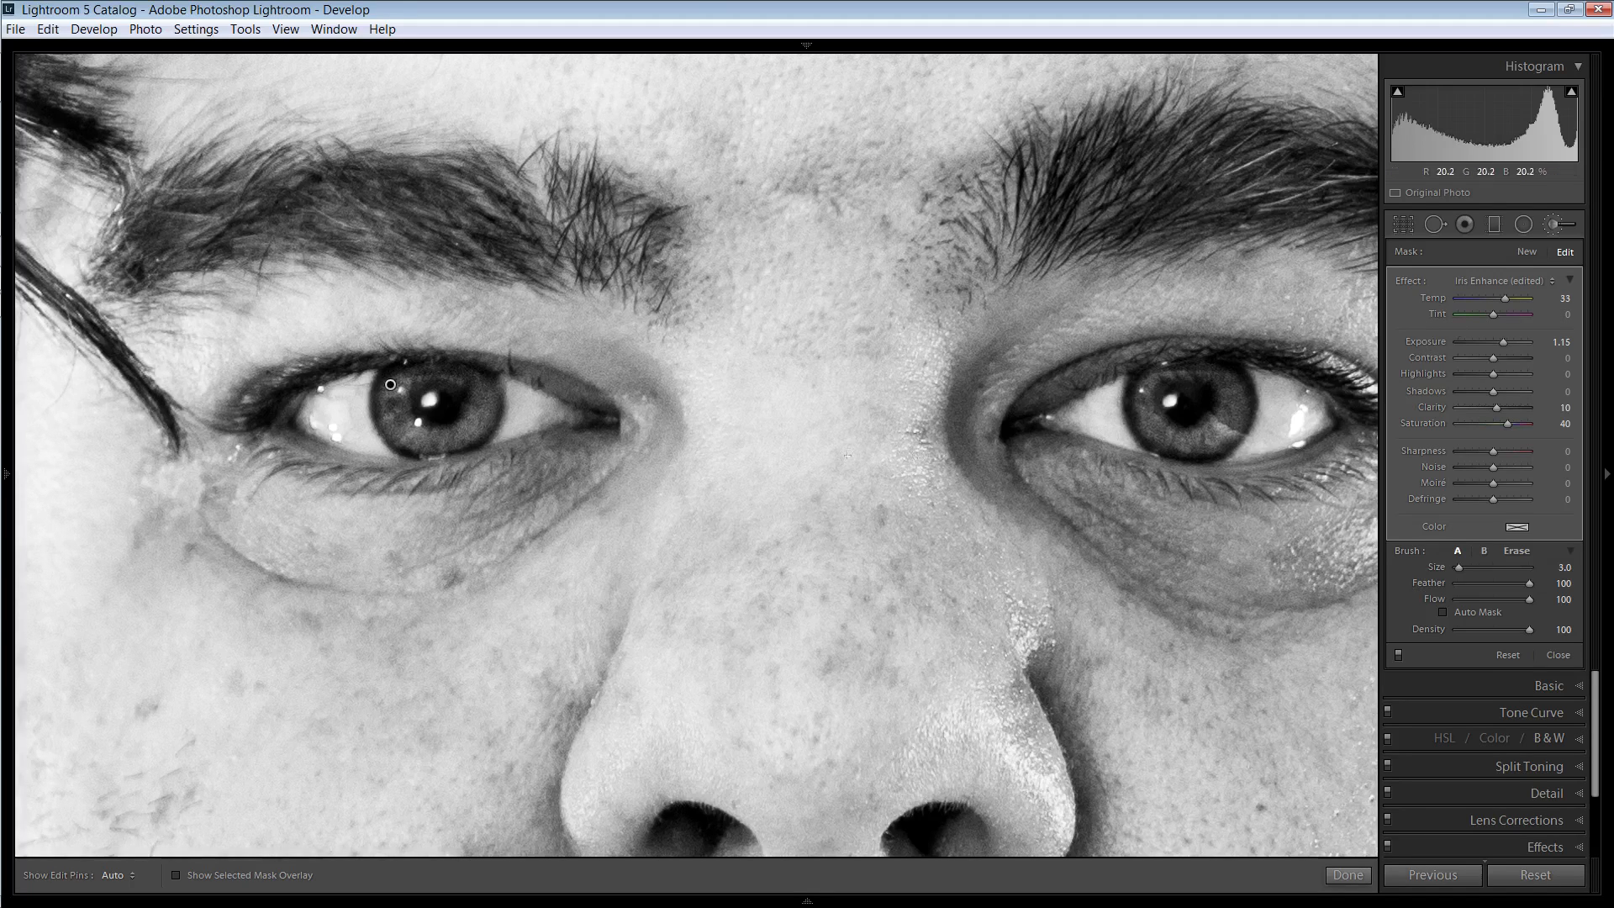
left_click(1347, 876)
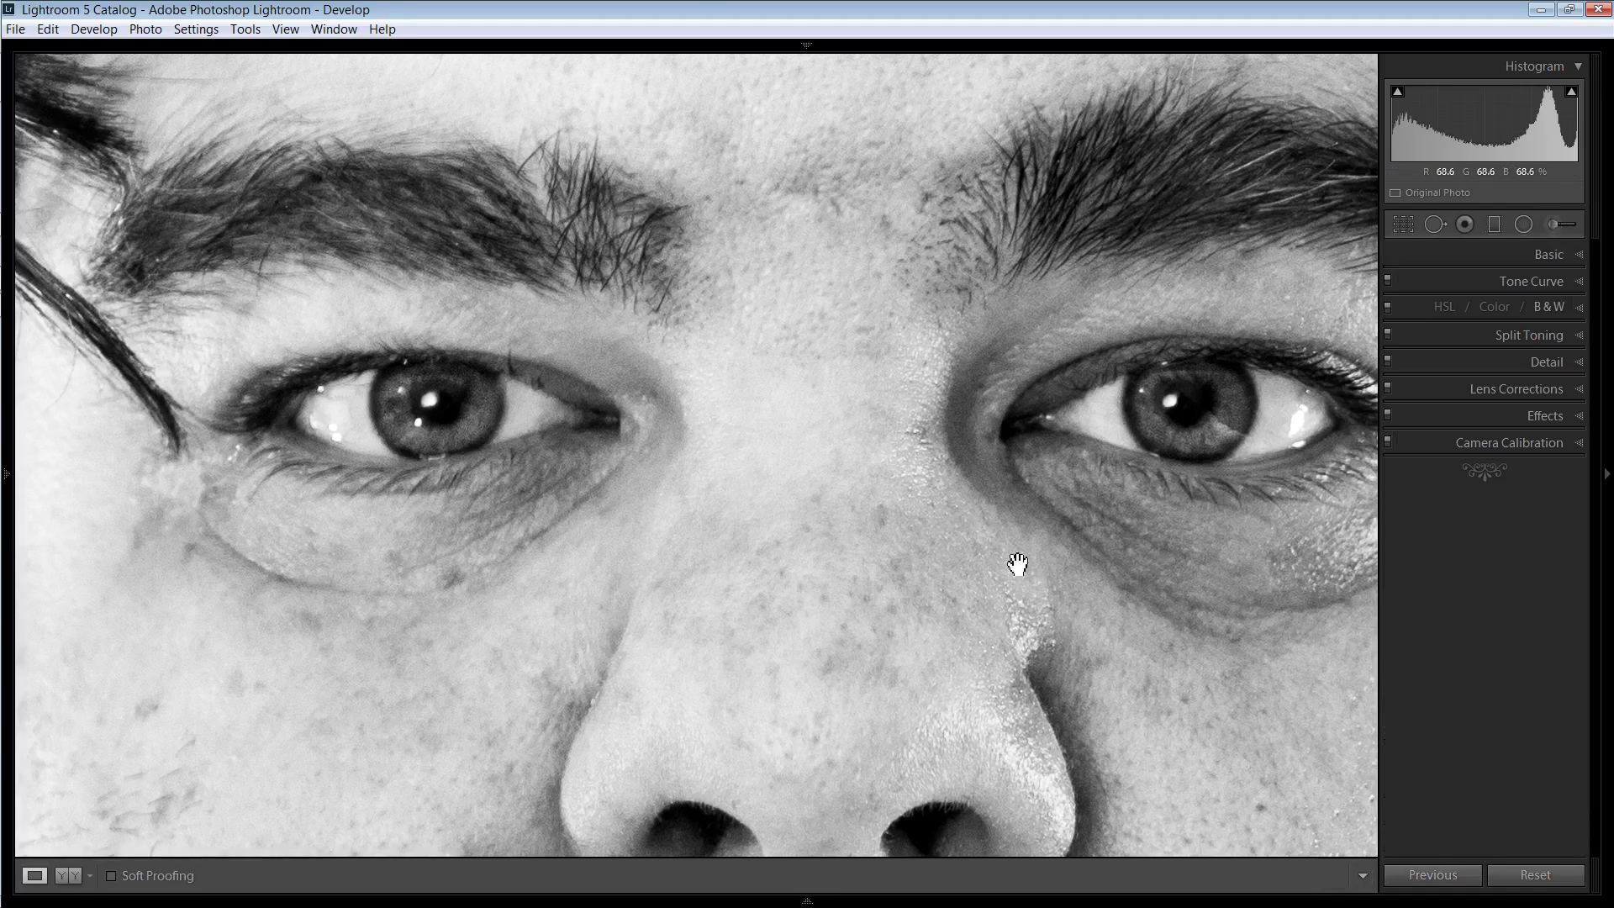
left_click(919, 379)
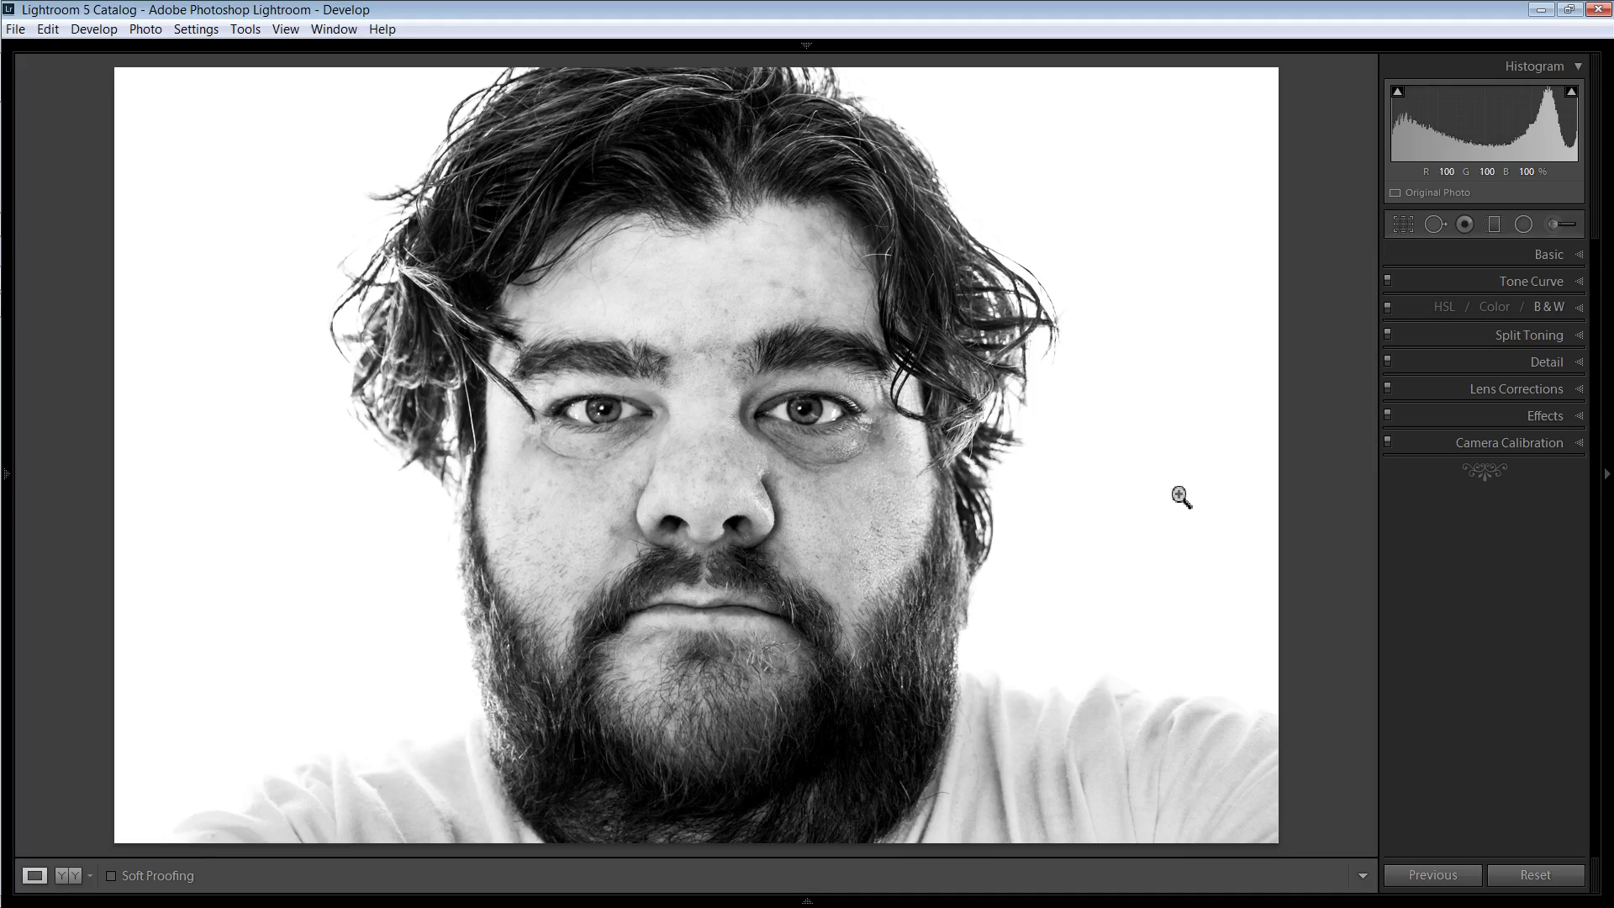
Brush the Dodge (Lighten) effect over the dark areas of the beard with a size 7 adjustment brush
left_click(1559, 227)
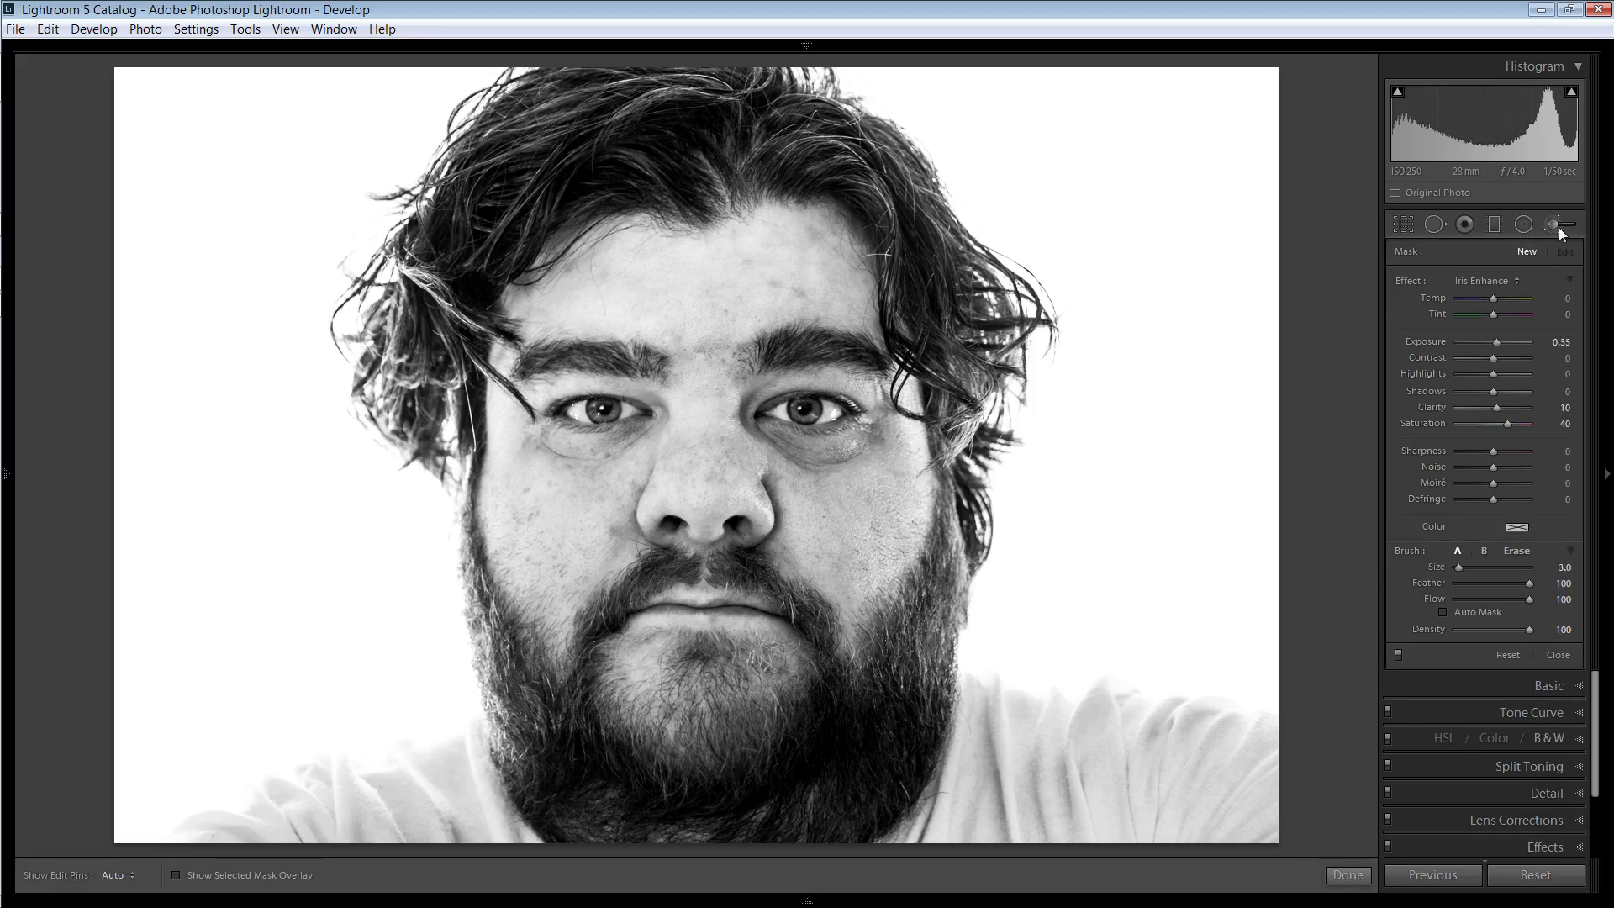
left_click(1491, 282)
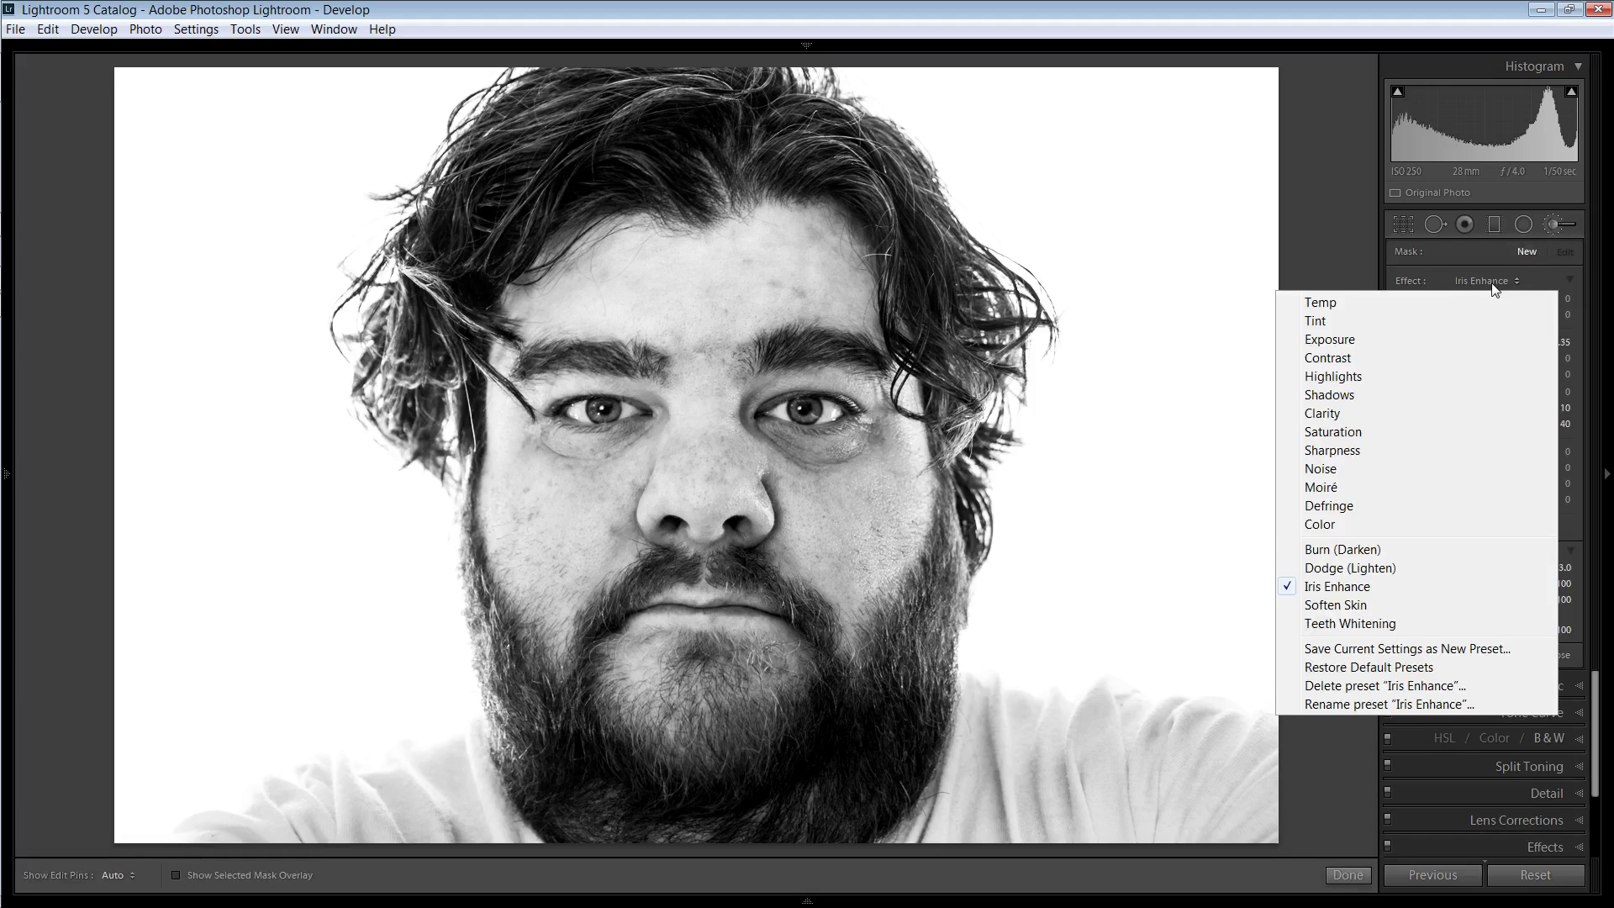
left_click(1366, 577)
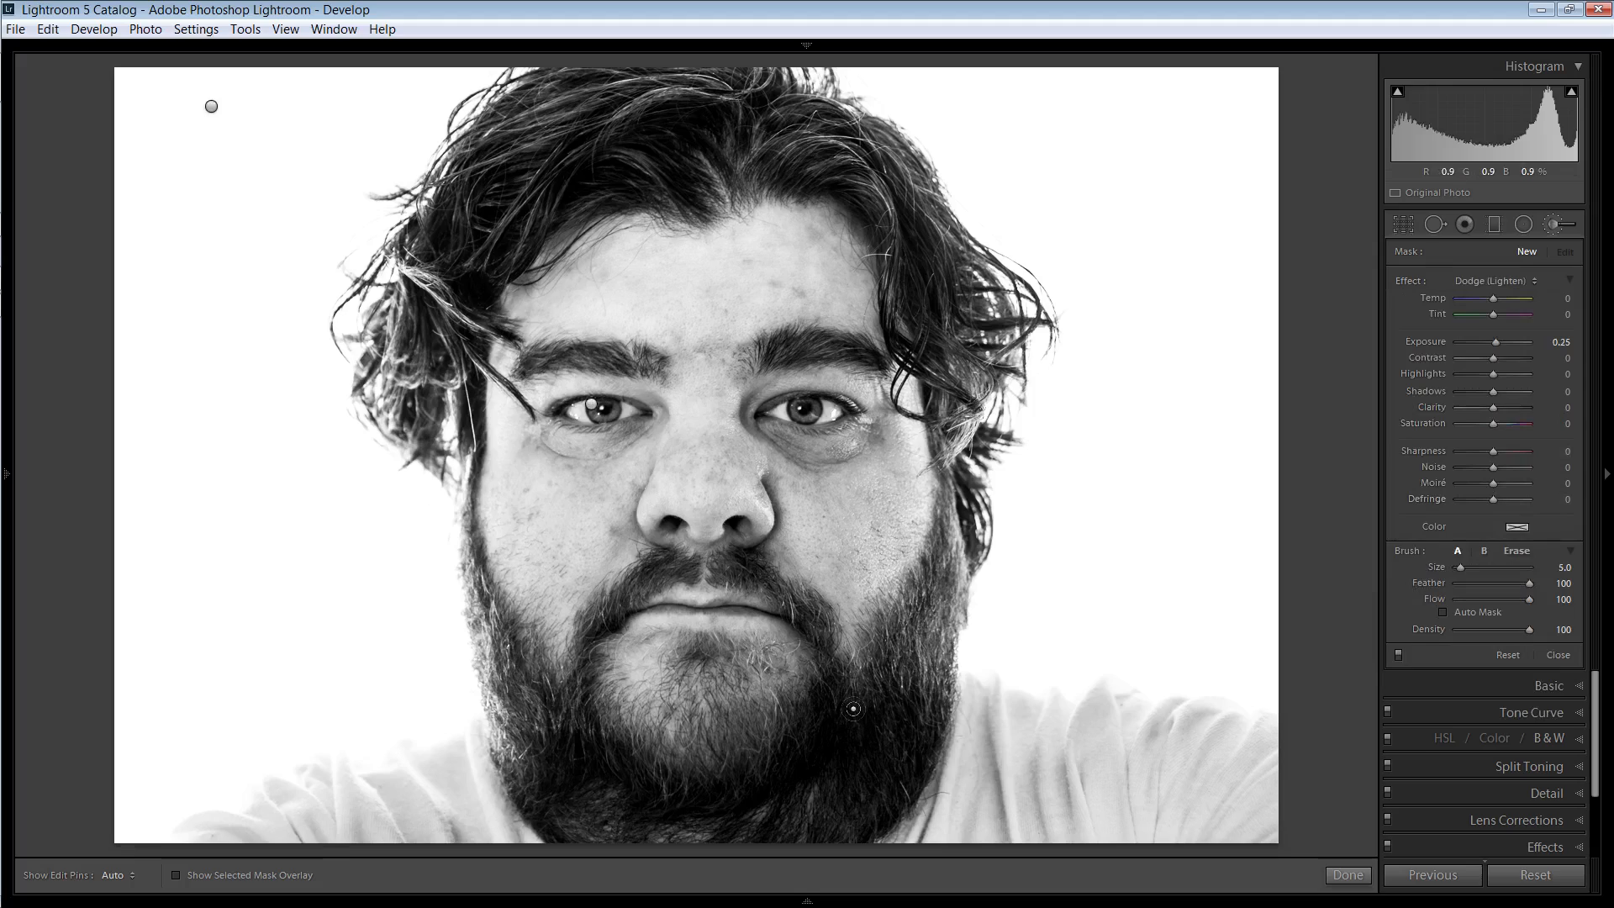
scroll(838, 697, "up", 4)
left_click_drag(839, 697, 820, 725)
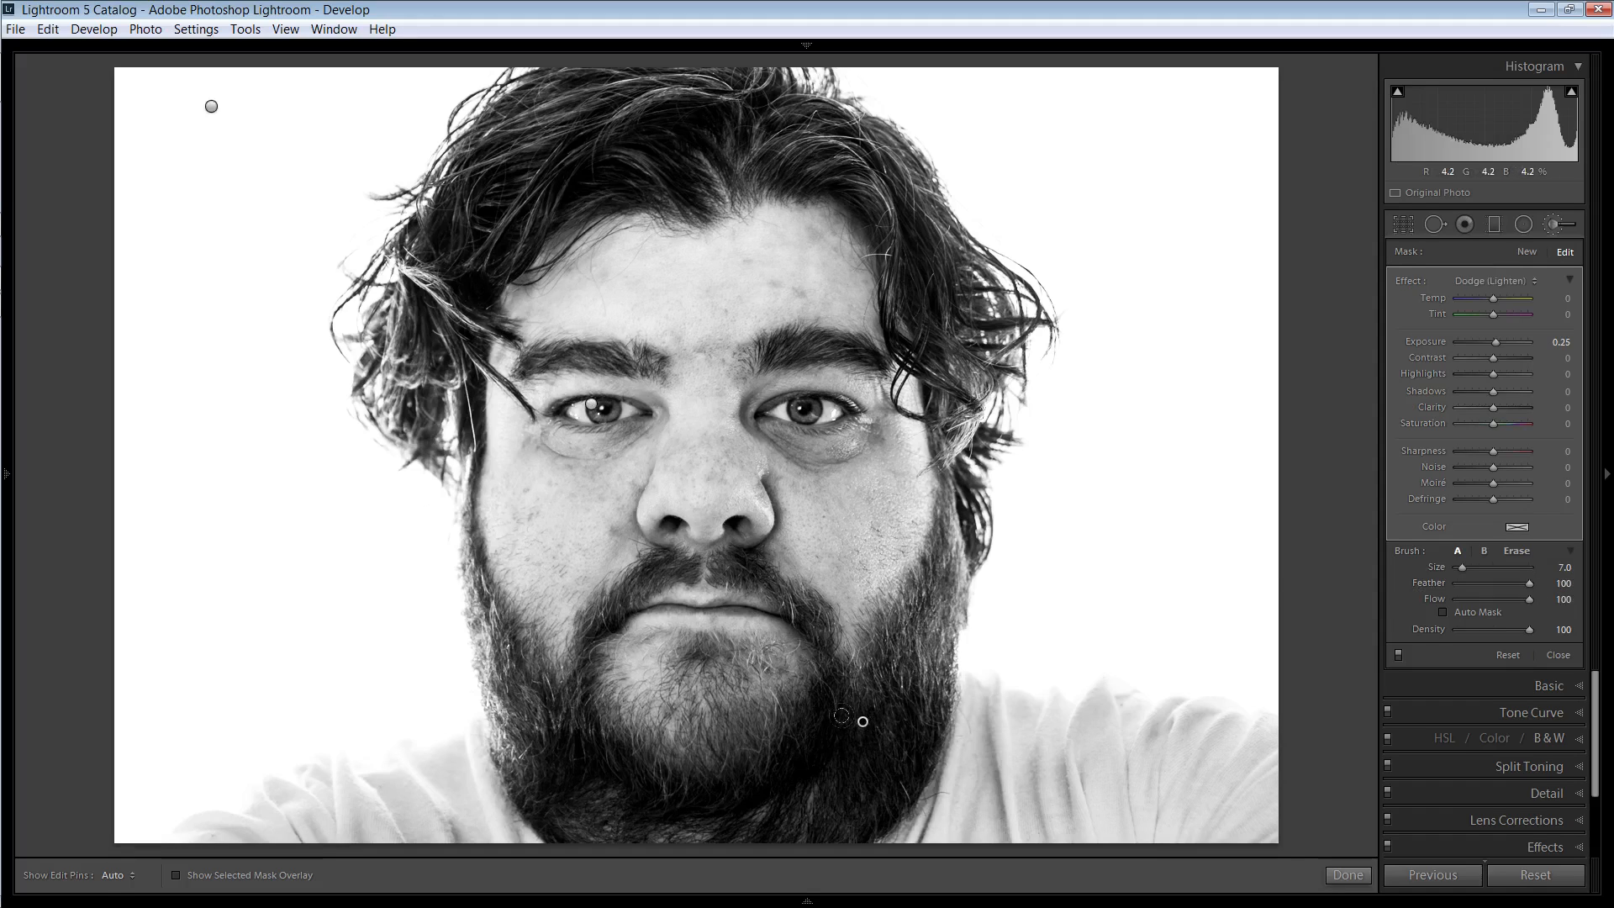
key("h")
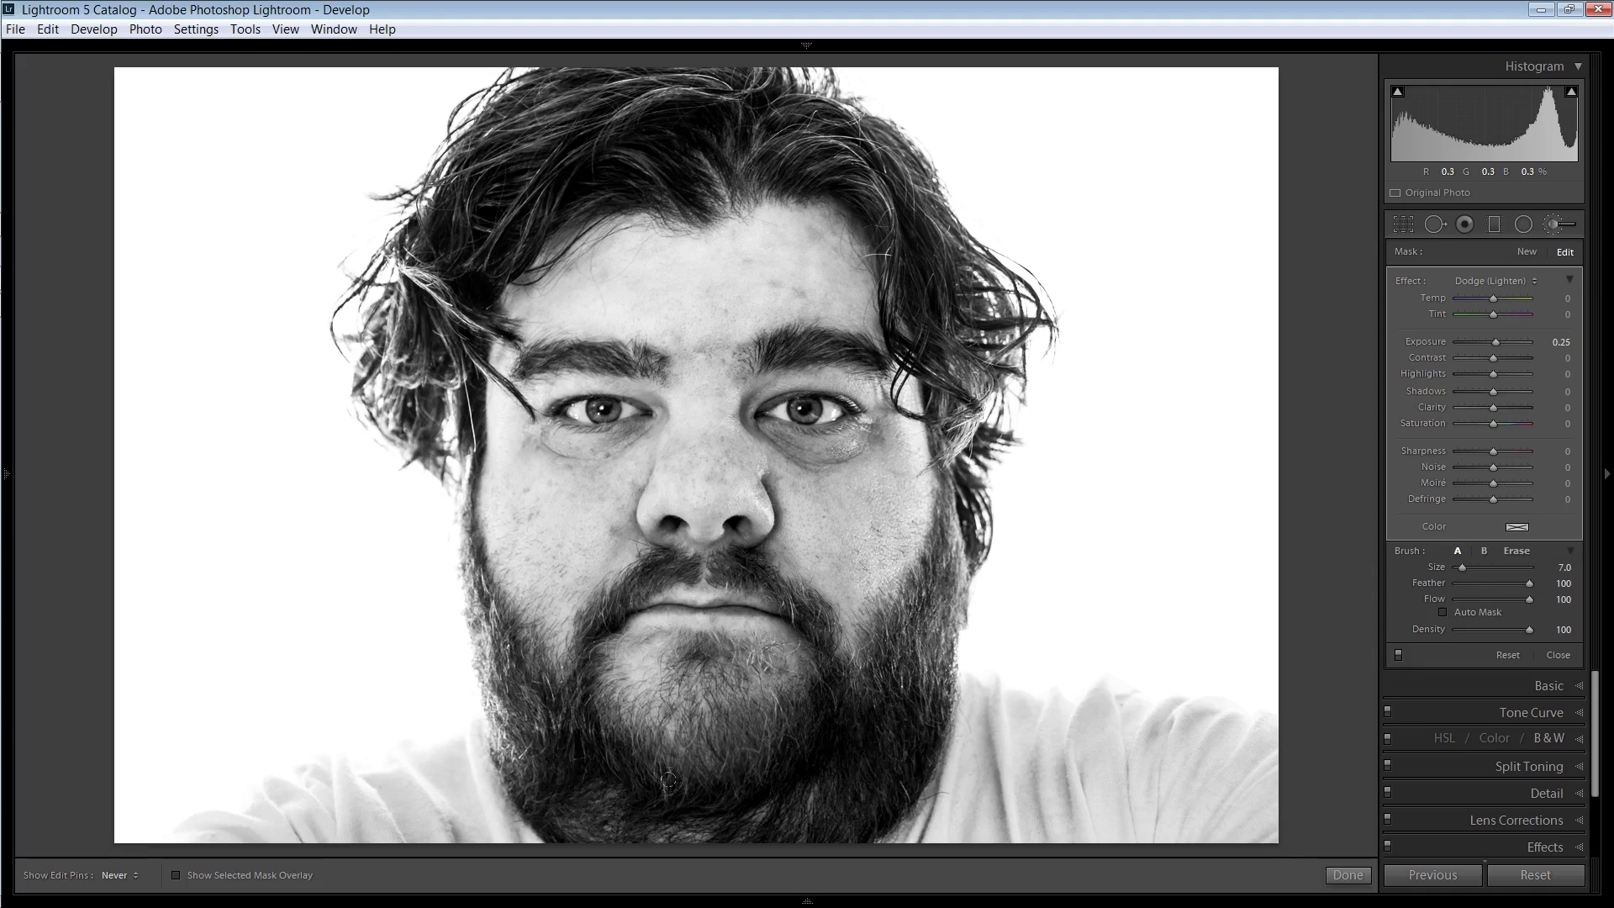
left_click_drag(542, 776, 575, 813)
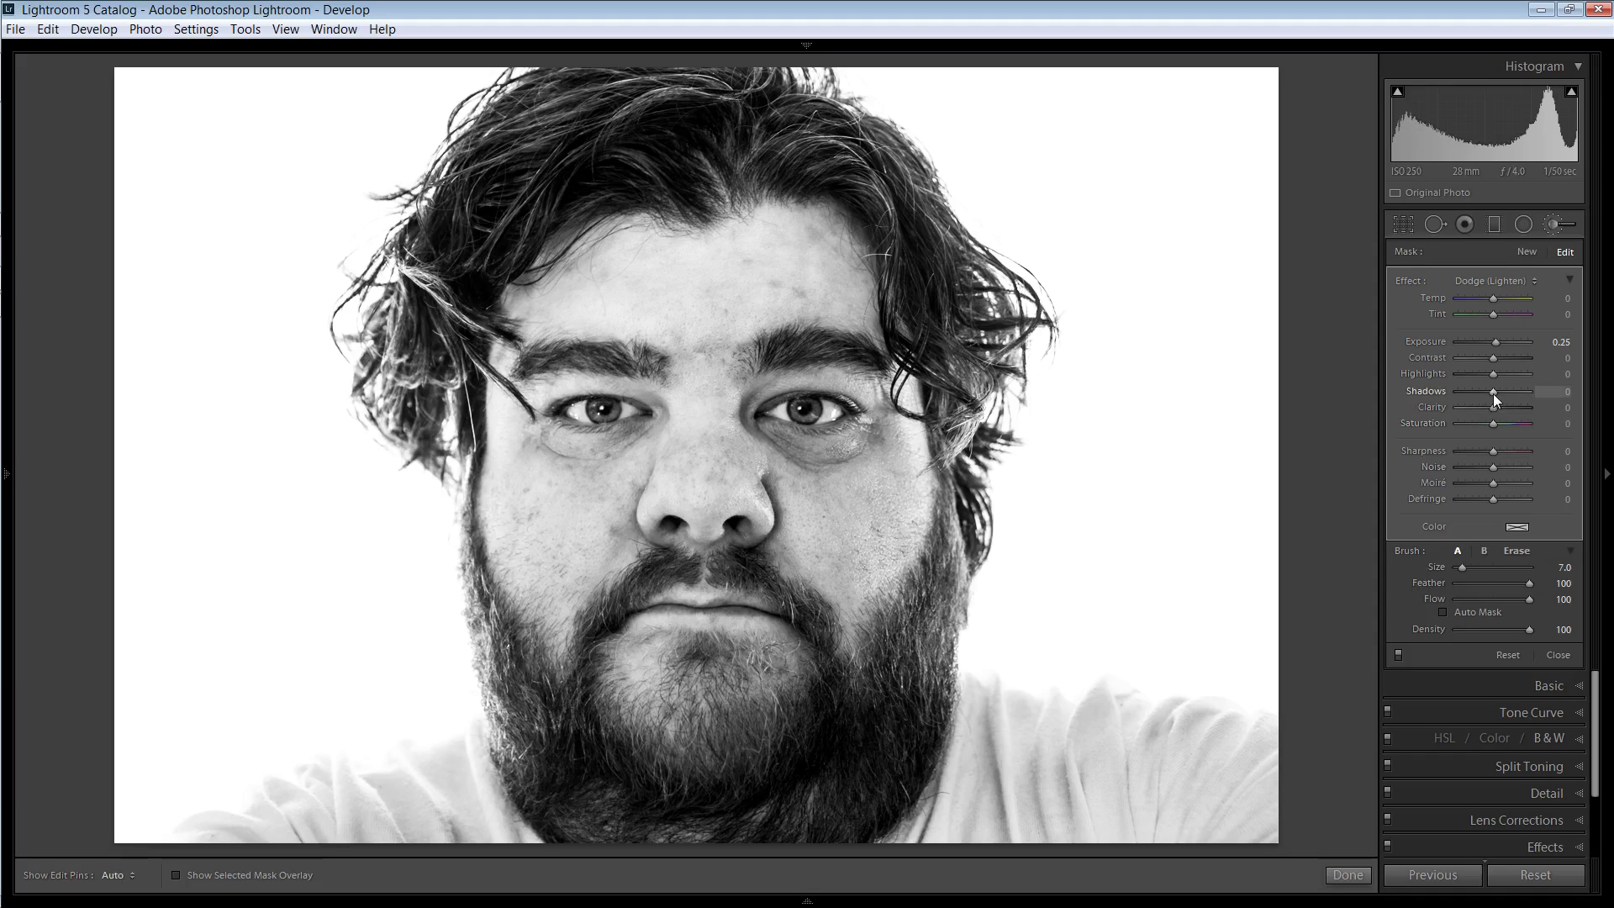
Set the beard adjustment's shadows to 14 and exposure to 0.45, and finish the brush edit
left_click_drag(1495, 393, 1496, 394)
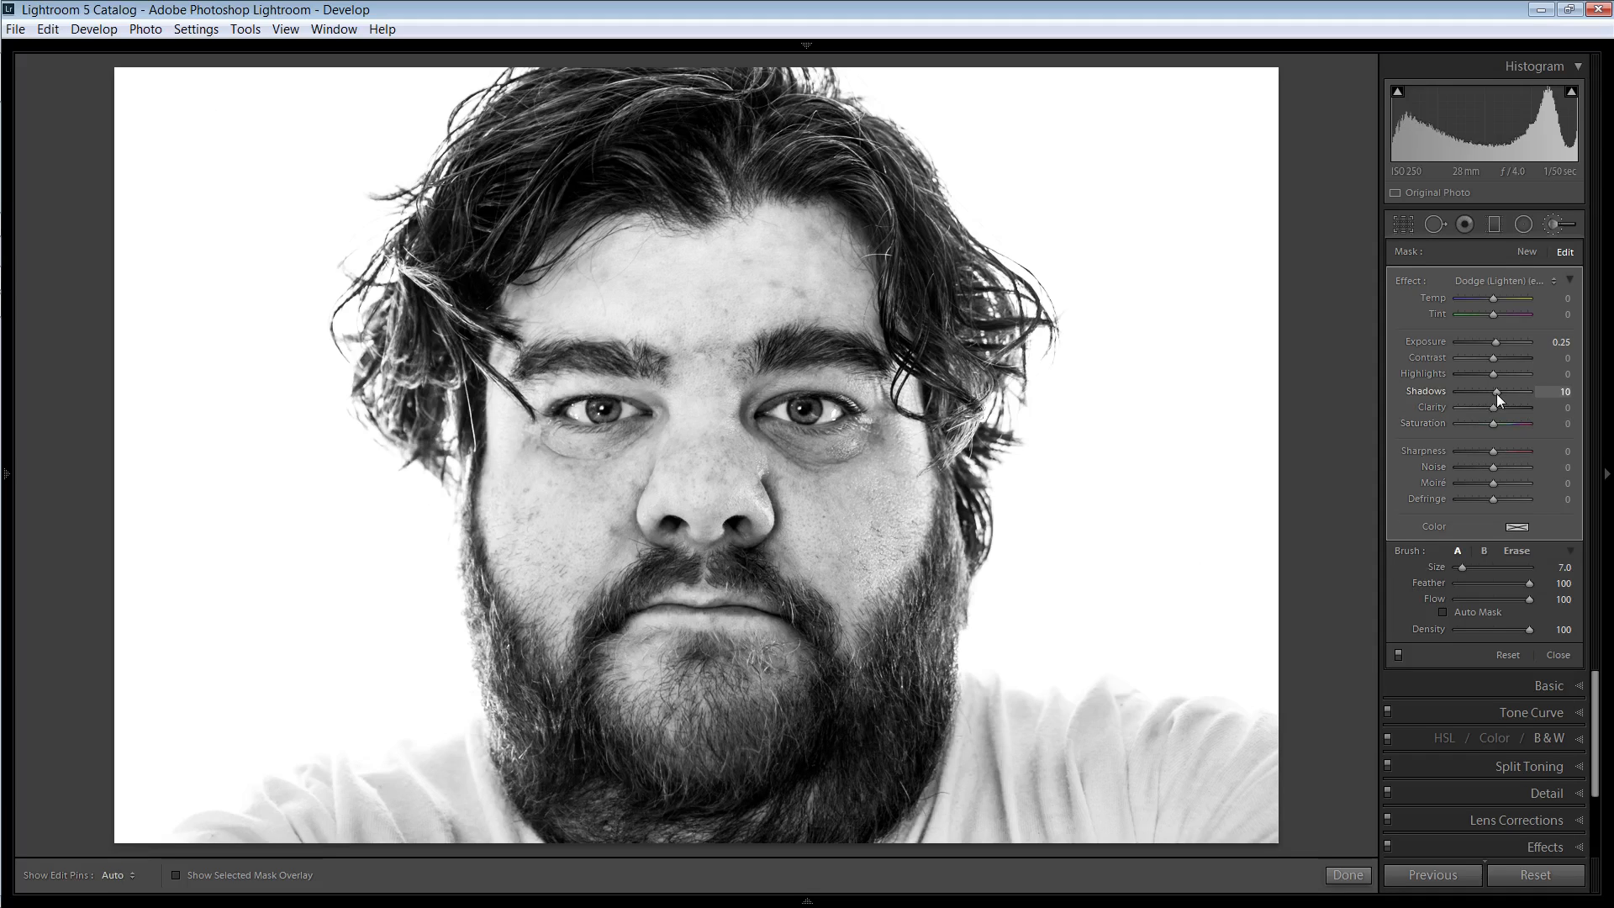
left_click(1561, 343)
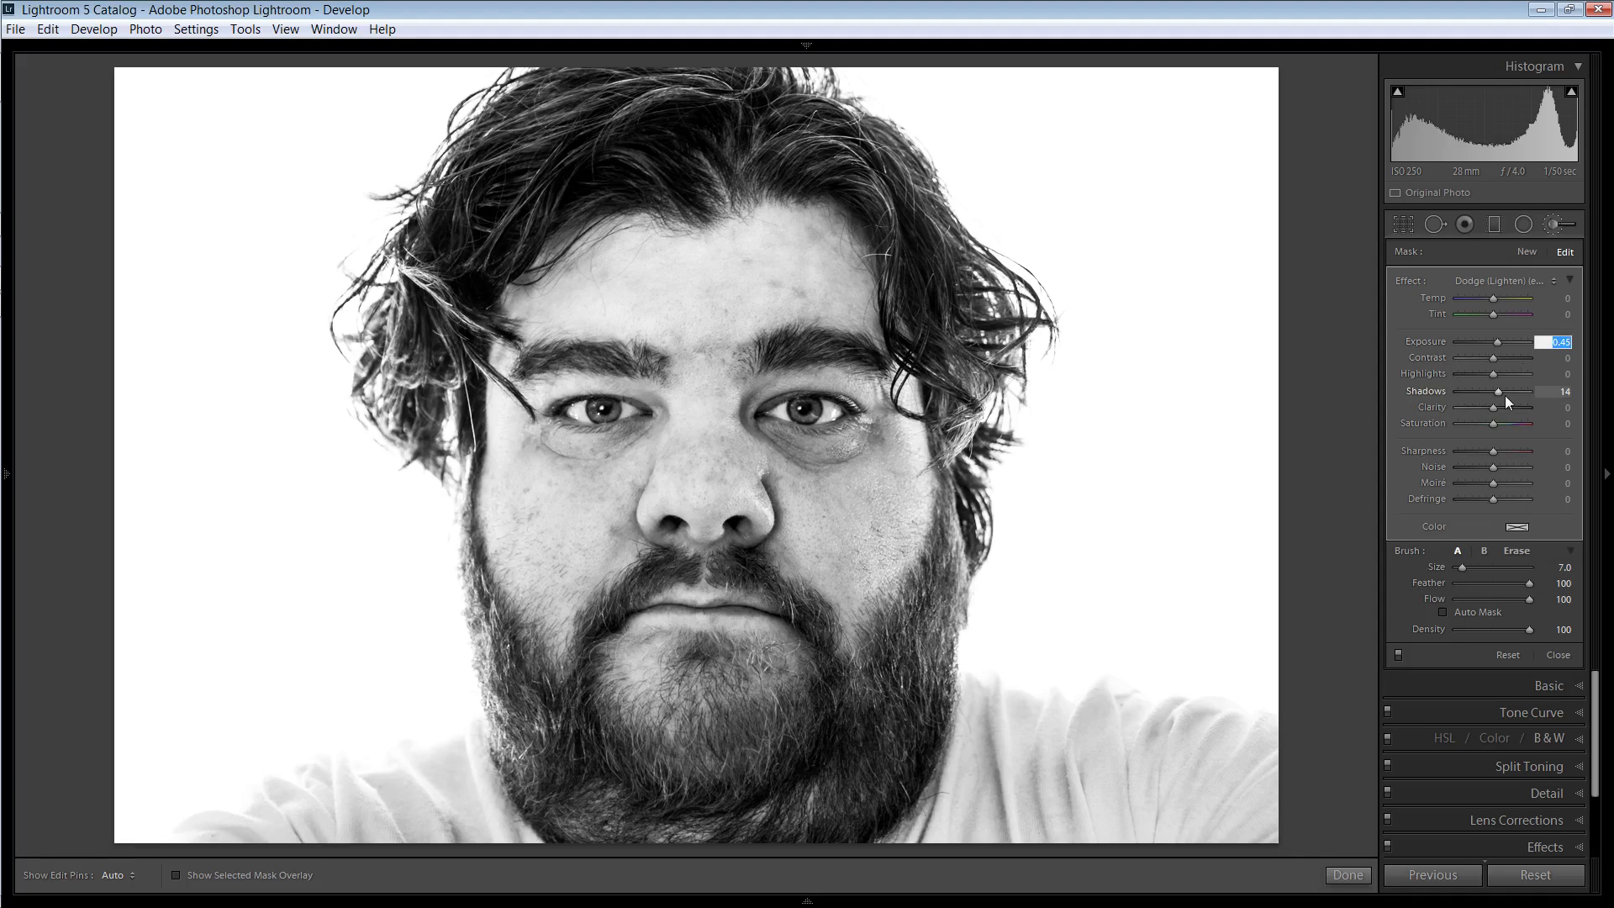
left_click(1341, 590)
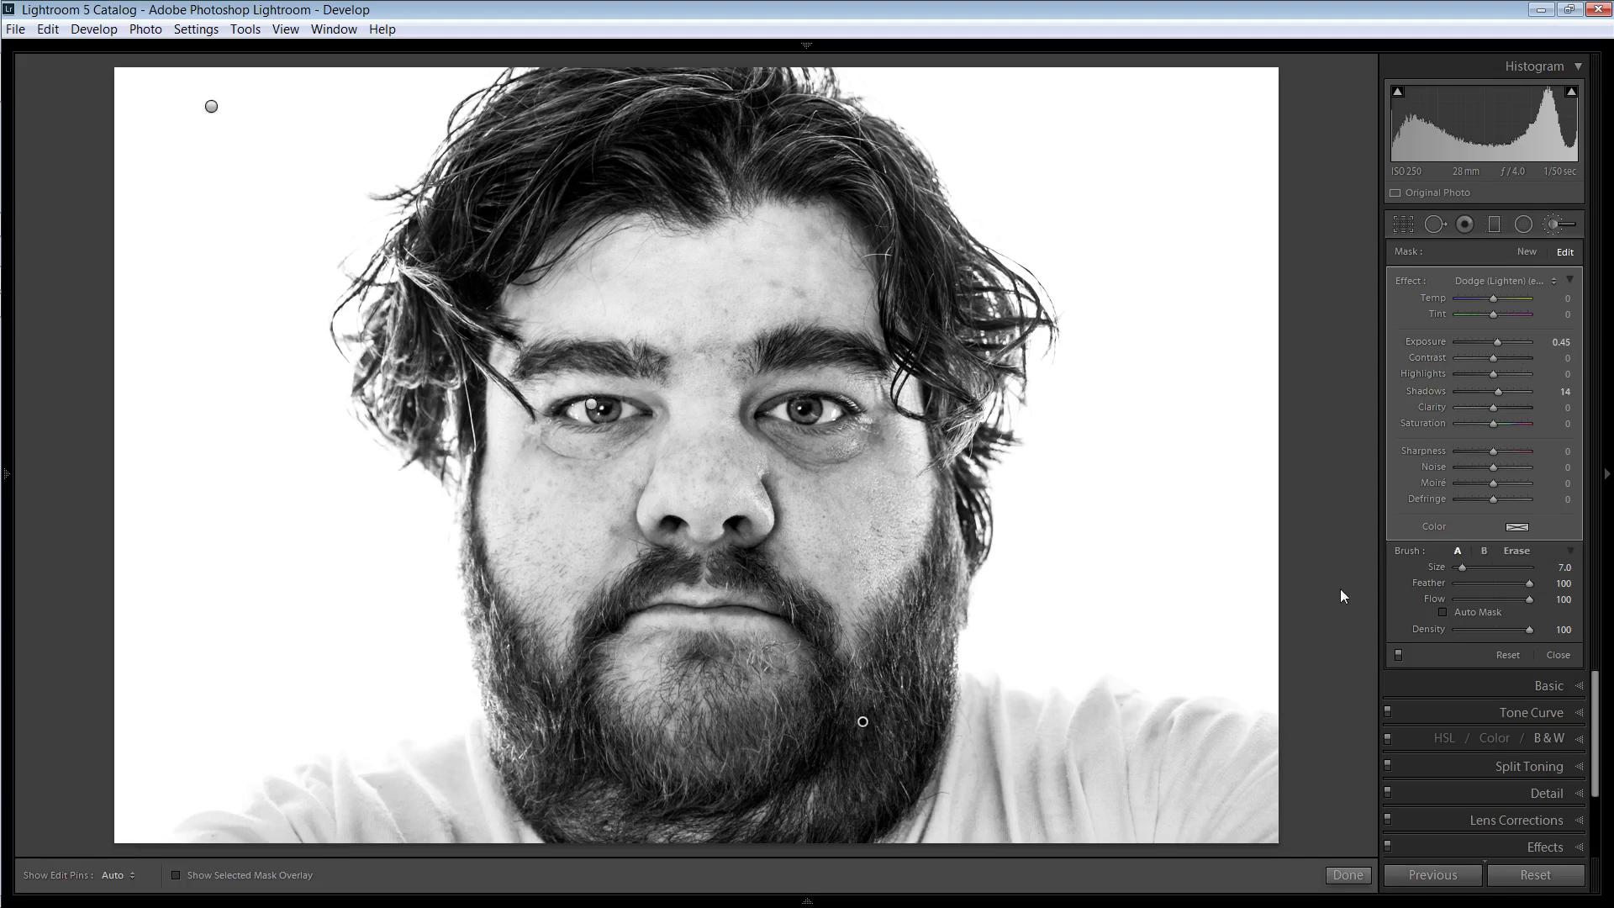
left_click(1347, 876)
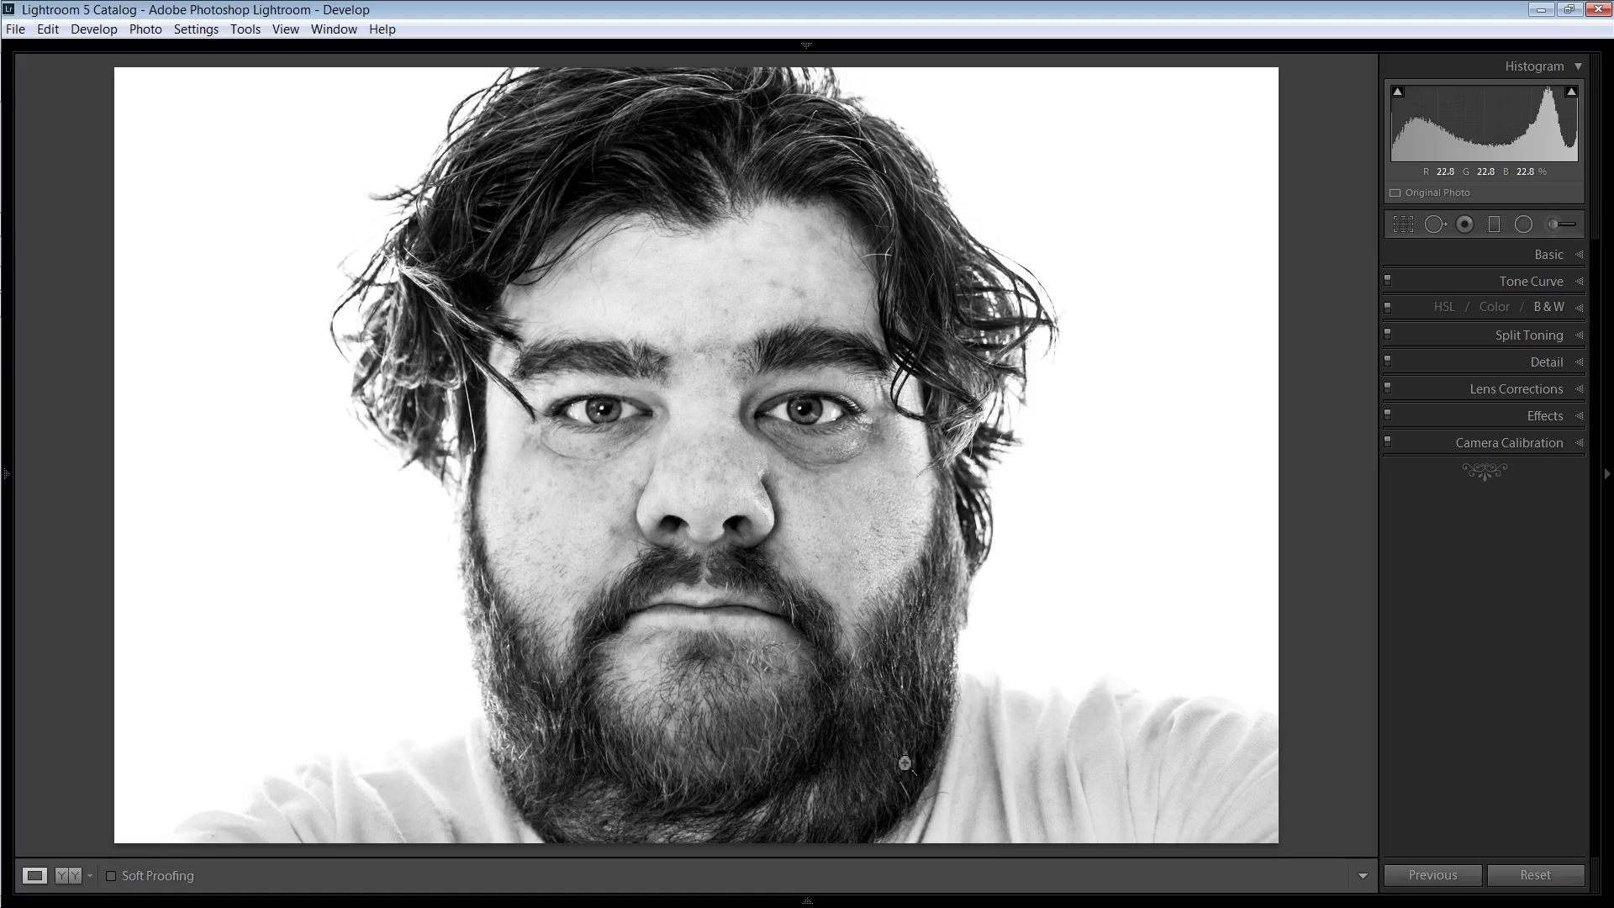
Paint a new Dodge (Lighten) adjustment over the dark hair on top of the head with a size 8 brush
left_click(1564, 224)
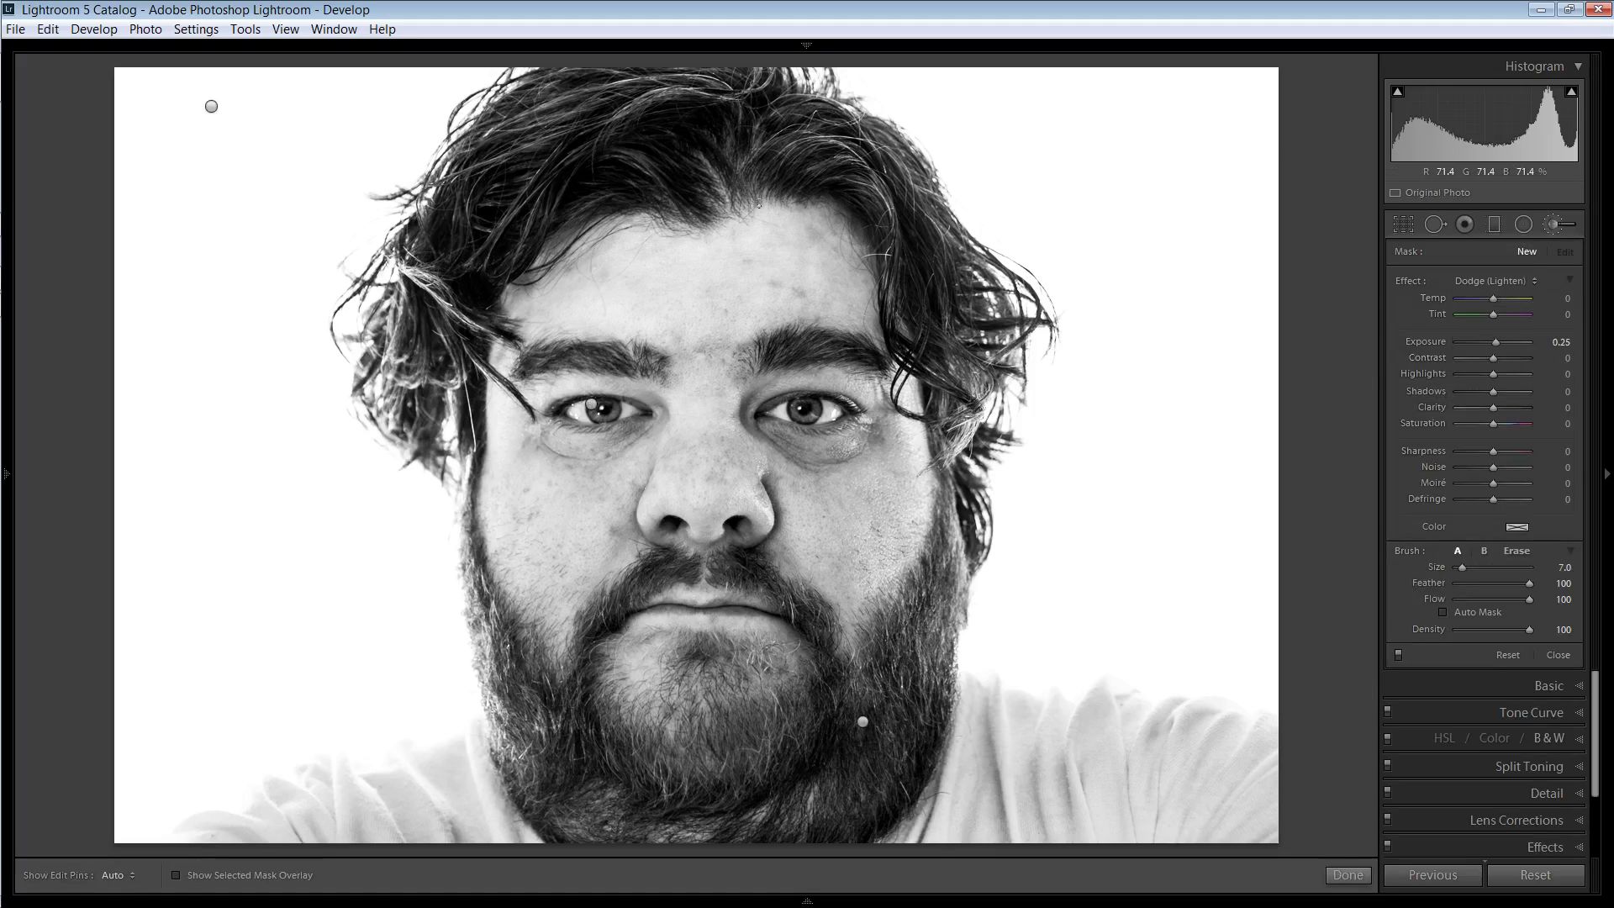
scroll(654, 150, "up", 1)
key("h")
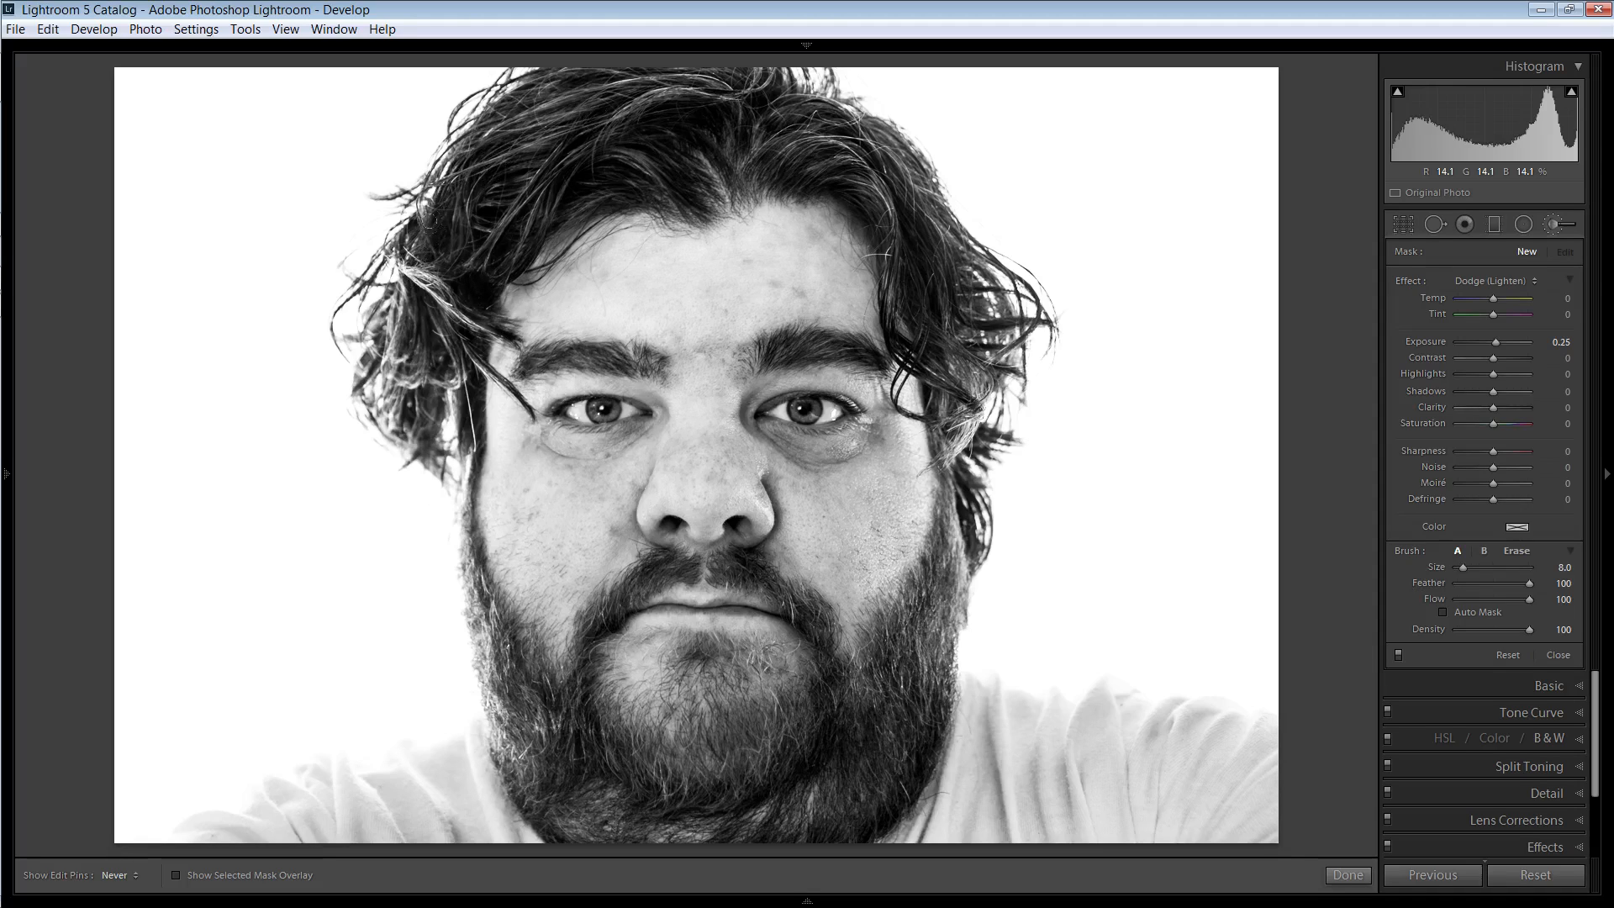
key("h")
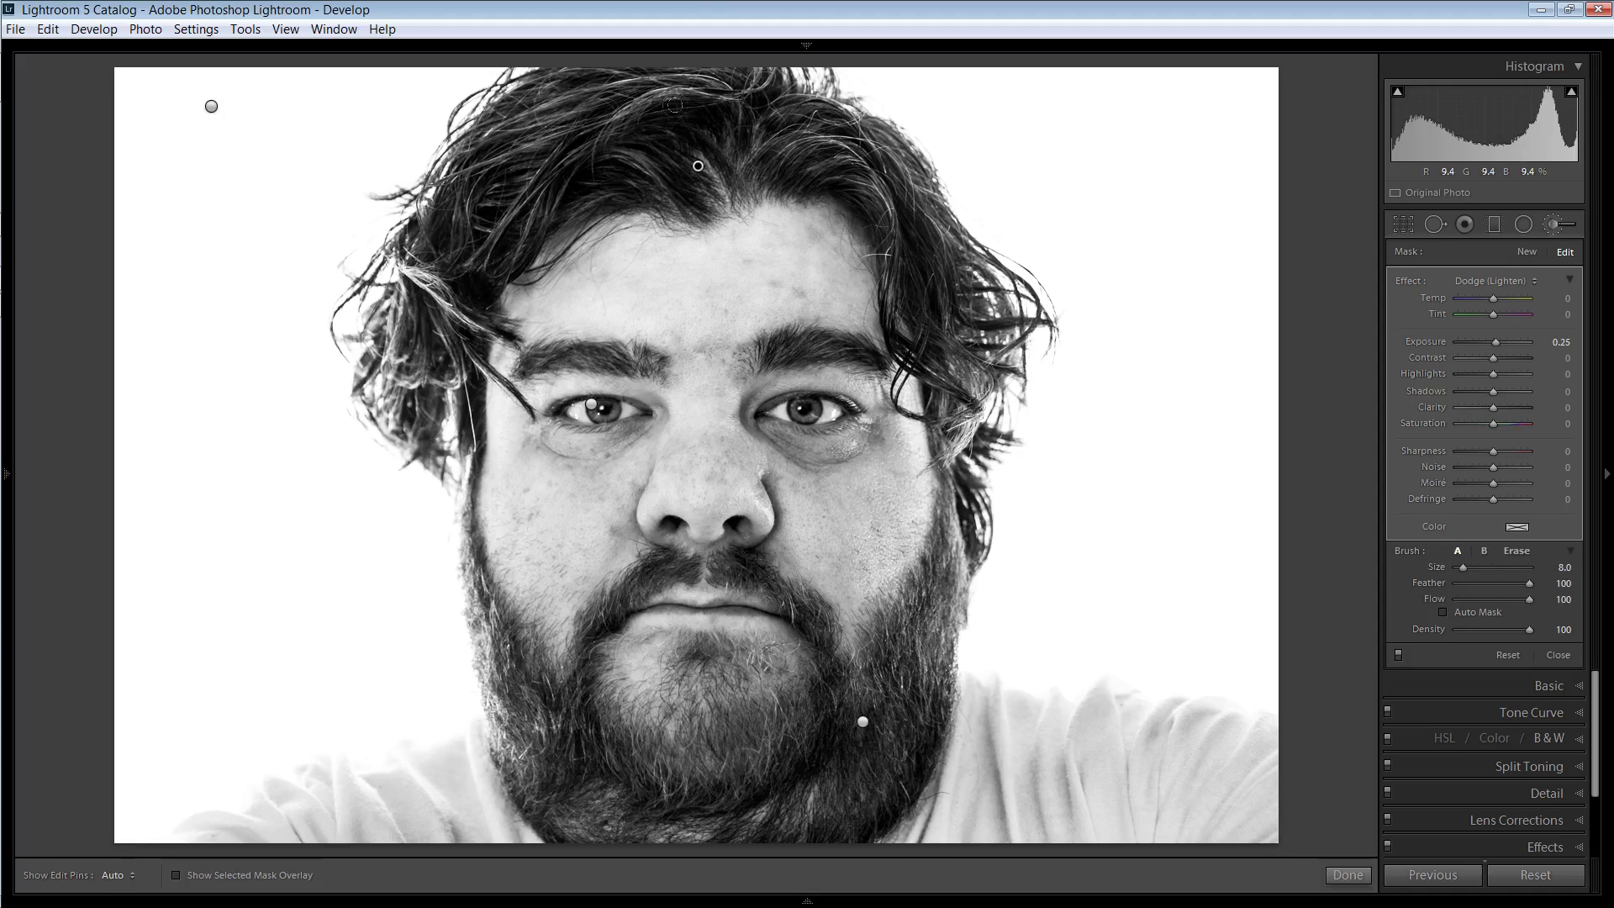
key("h")
mouse_move(732, 108)
left_mouse_down()
mouse_move(858, 162)
mouse_move(887, 244)
mouse_move(876, 217)
left_mouse_up()
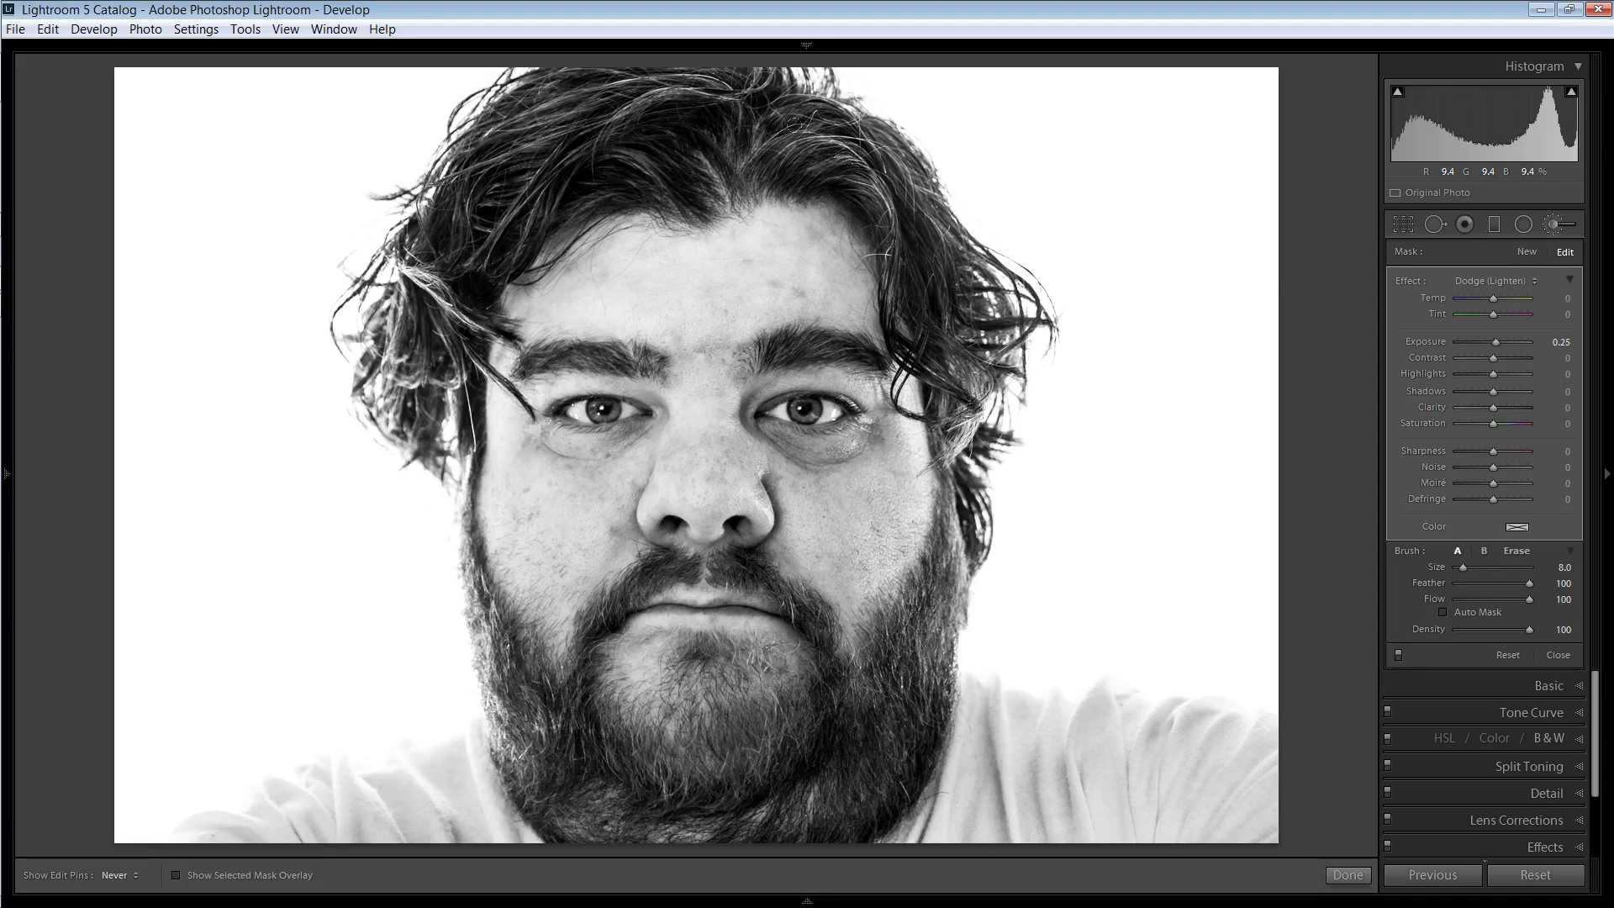
left_click_drag(794, 125, 571, 148)
left_click_drag(485, 191, 461, 207)
mouse_move(489, 153)
left_mouse_down()
mouse_move(640, 98)
mouse_move(718, 98)
mouse_move(836, 133)
left_mouse_up()
mouse_move(757, 184)
left_mouse_down()
mouse_move(630, 154)
mouse_move(652, 143)
mouse_move(568, 143)
left_mouse_up()
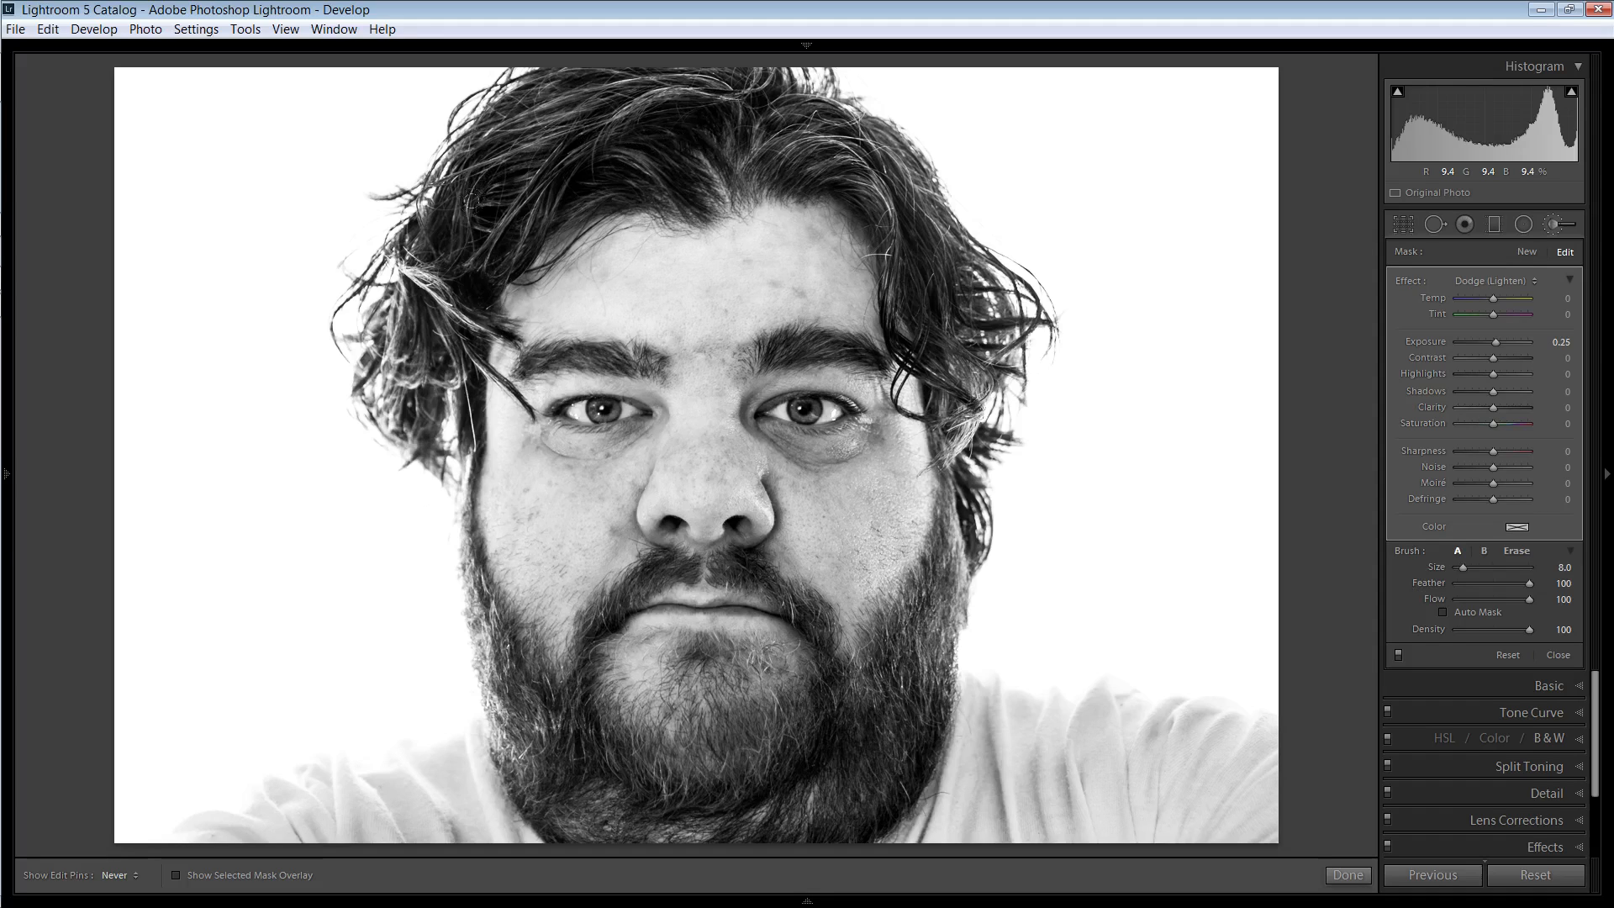
mouse_move(472, 201)
left_mouse_down()
mouse_move(450, 187)
mouse_move(431, 247)
mouse_move(526, 115)
mouse_move(575, 85)
left_mouse_up()
Set the hair adjustment's exposure to 0.75 and clarity to 14
key("h")
left_click(1565, 343)
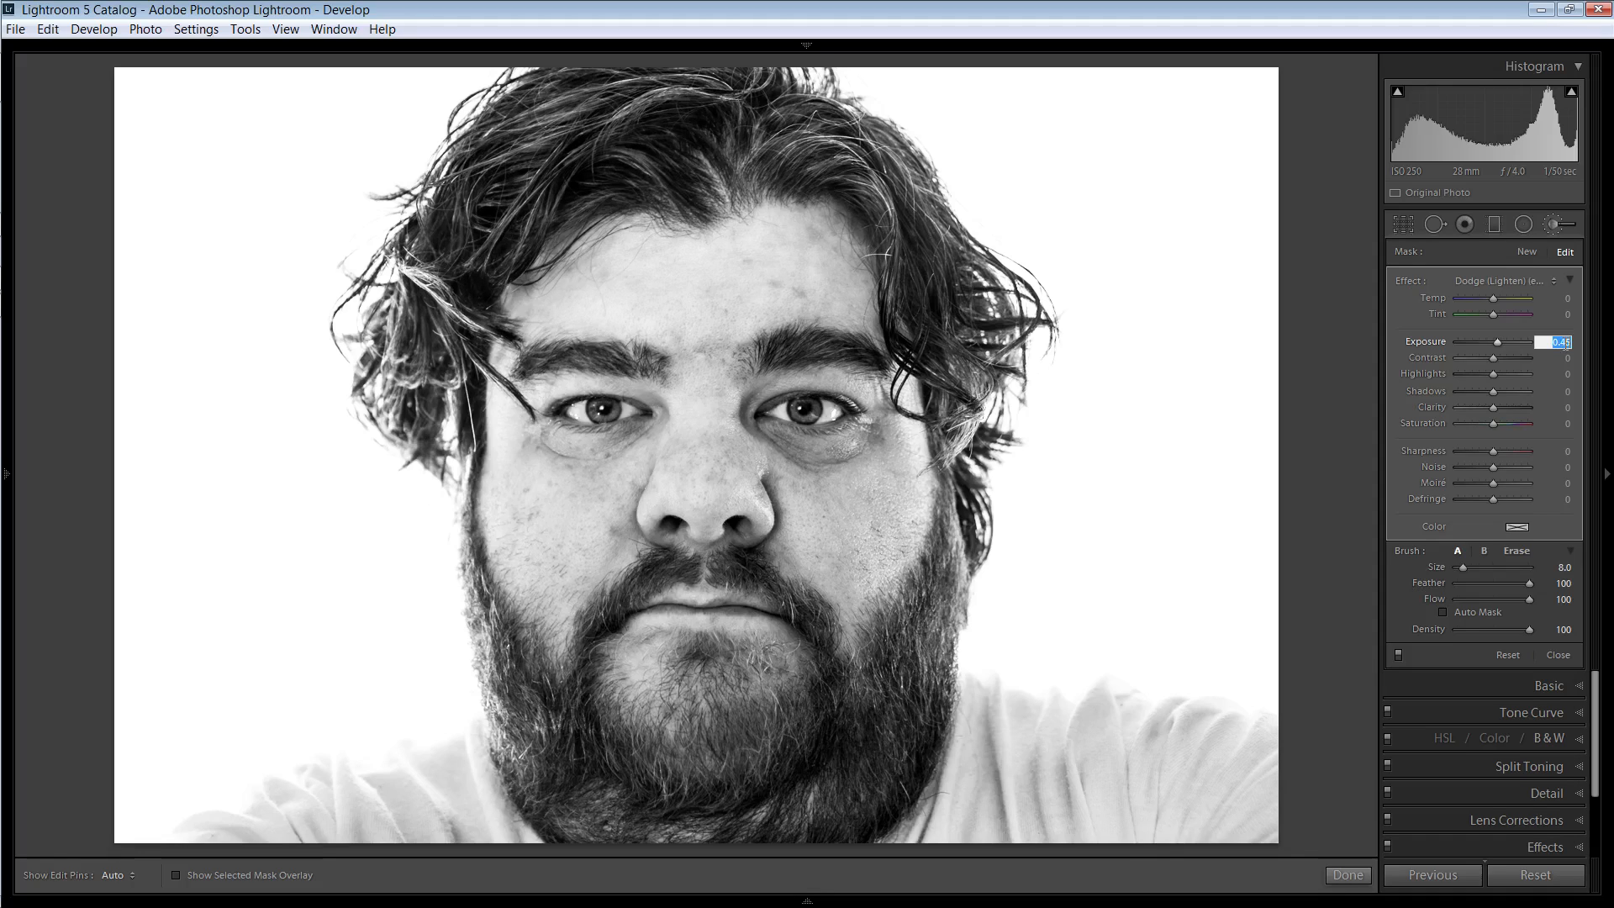
key("Up")
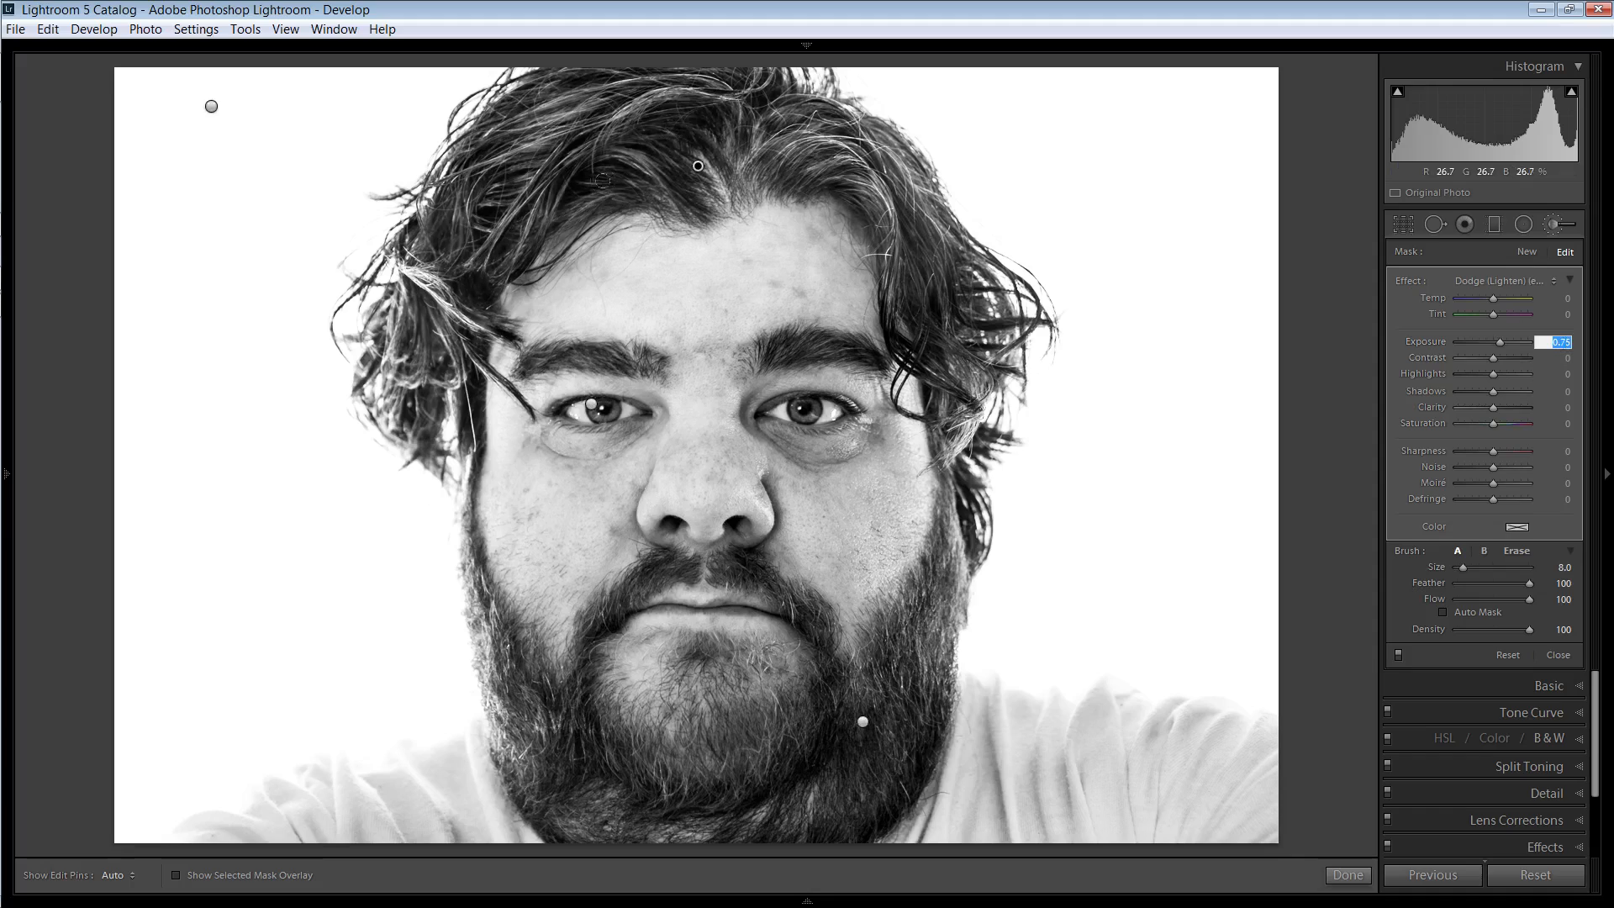
left_click(1493, 407)
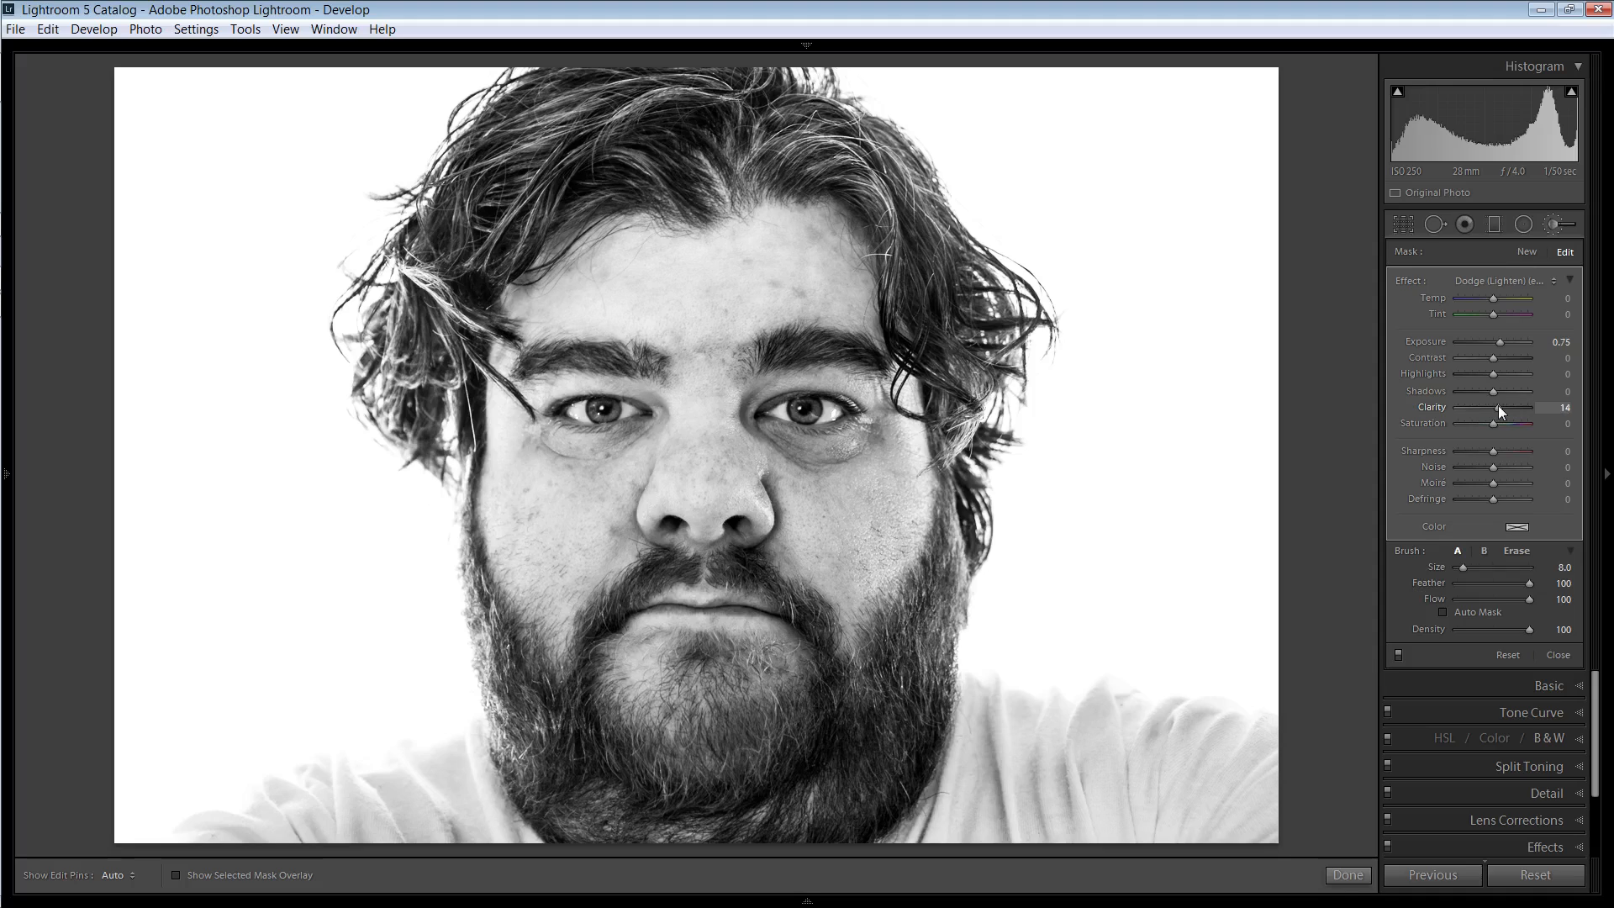
Set the hair adjustment's exposure to 0.85 and finish the brush edit
left_click(1561, 342)
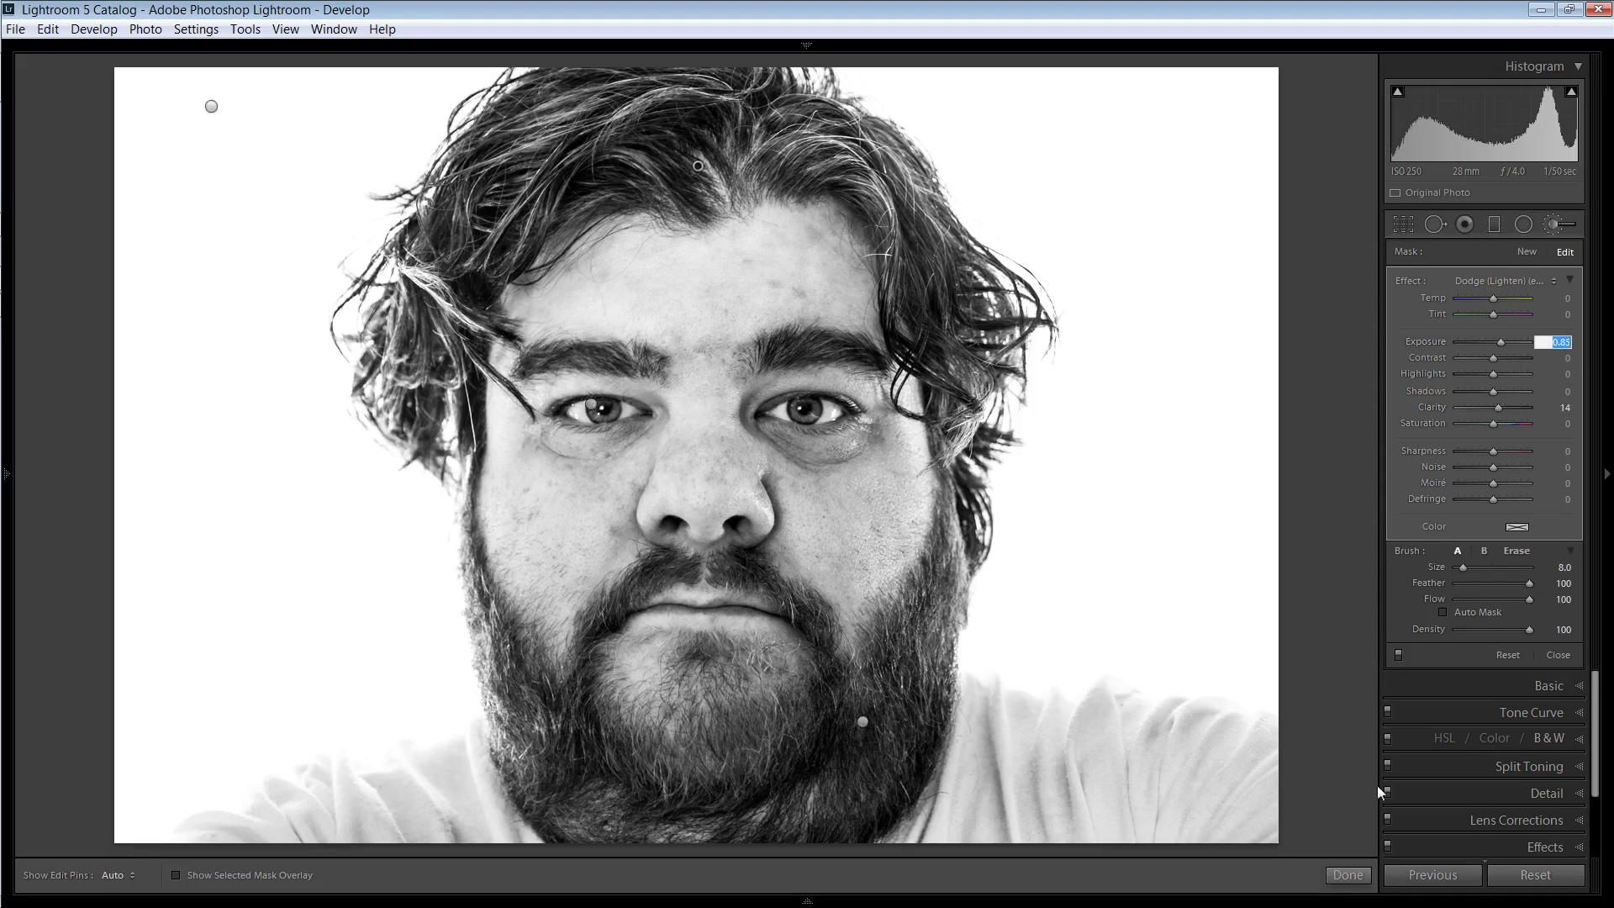
left_click(1345, 876)
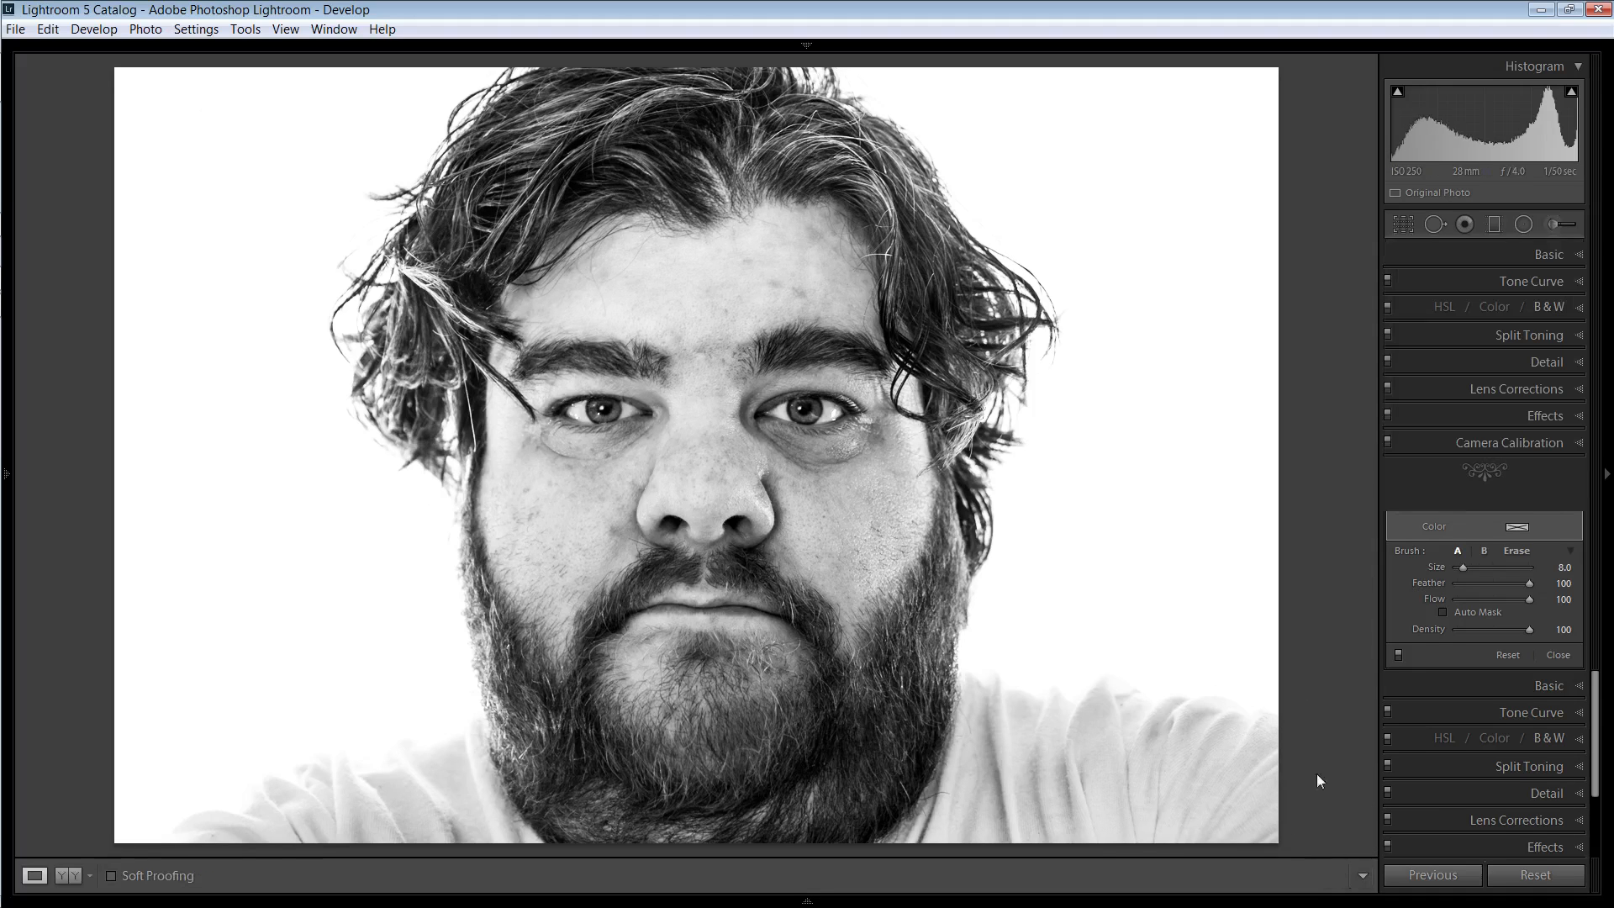
Heal a small spot in the hair above the forehead with a size 21 healing brush, adjust its placement, and finish the spot edit
left_click(866, 168)
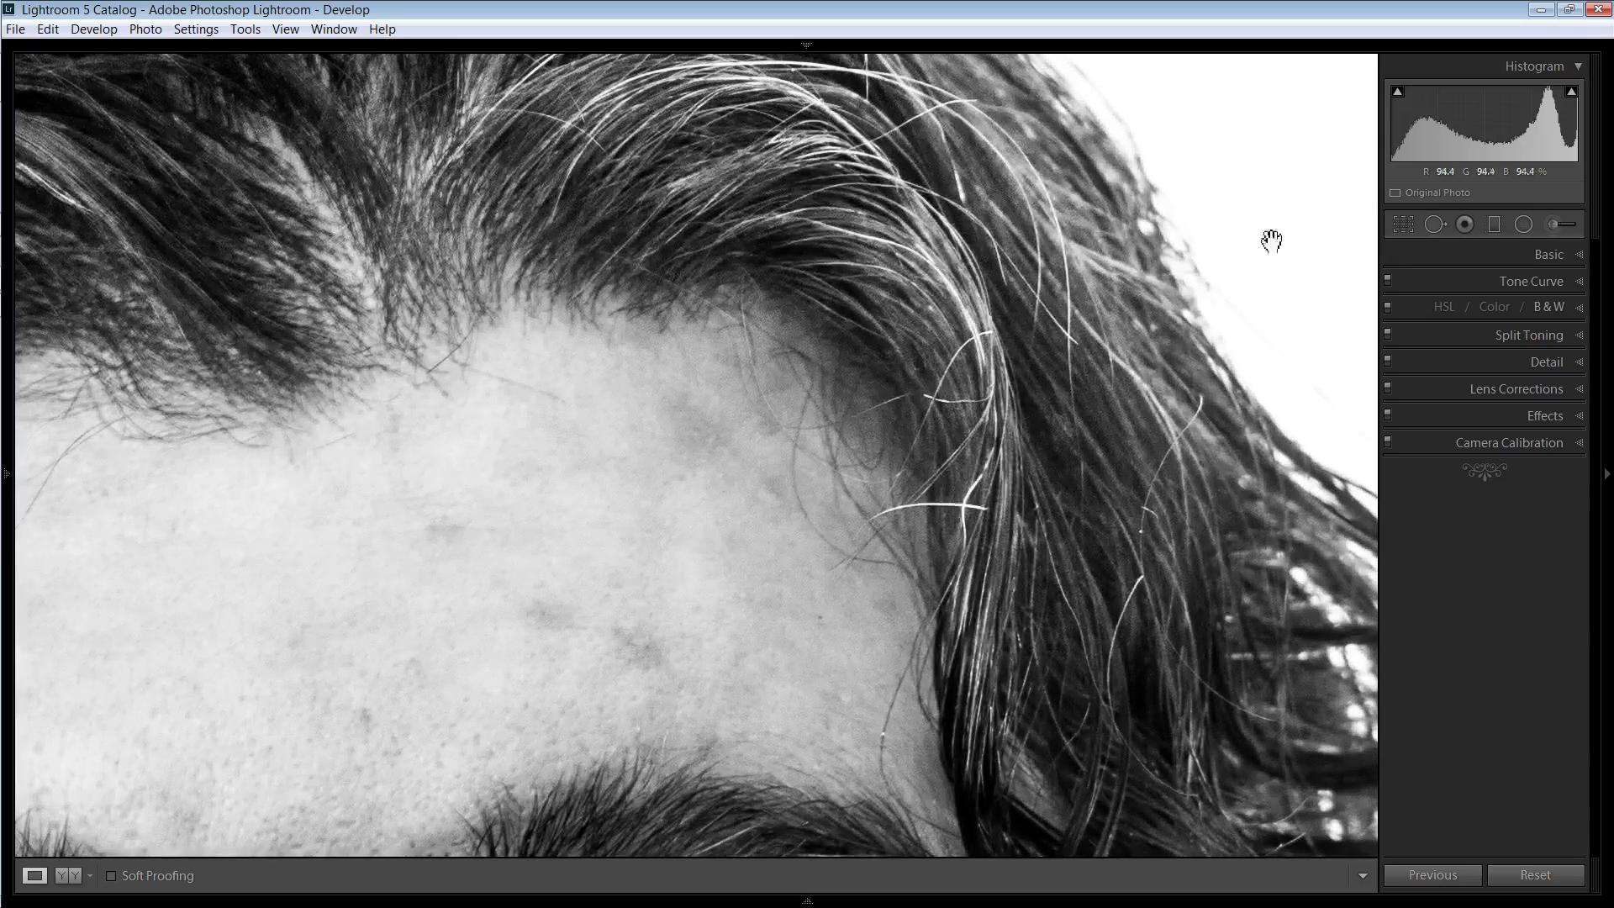
left_click(1436, 224)
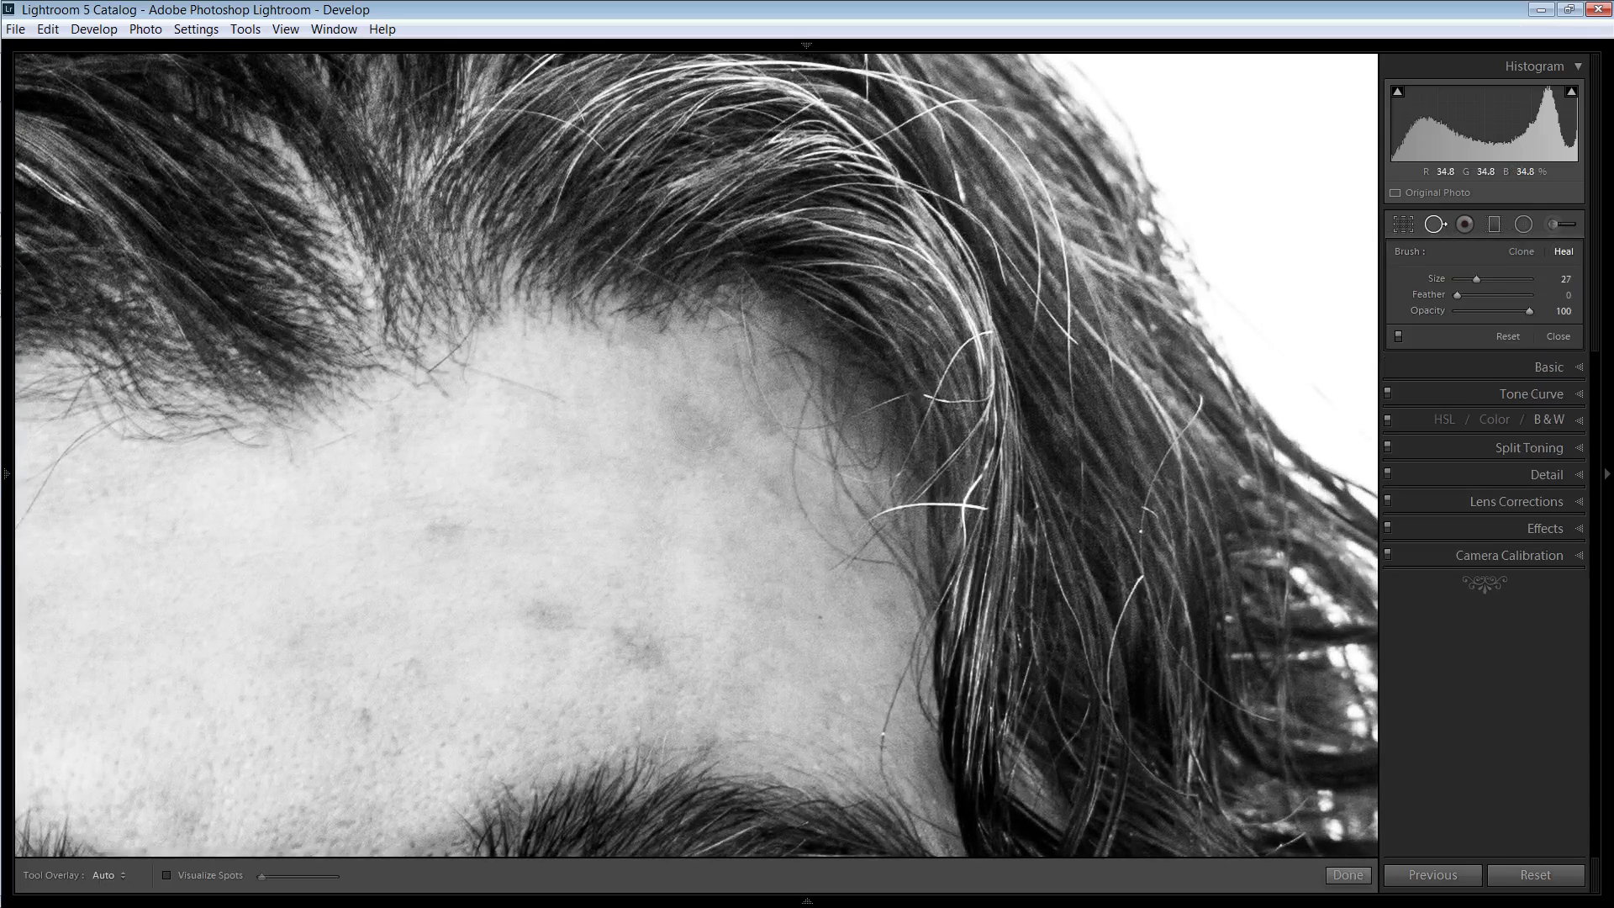
scroll(875, 404, "down", 1)
left_click(866, 199)
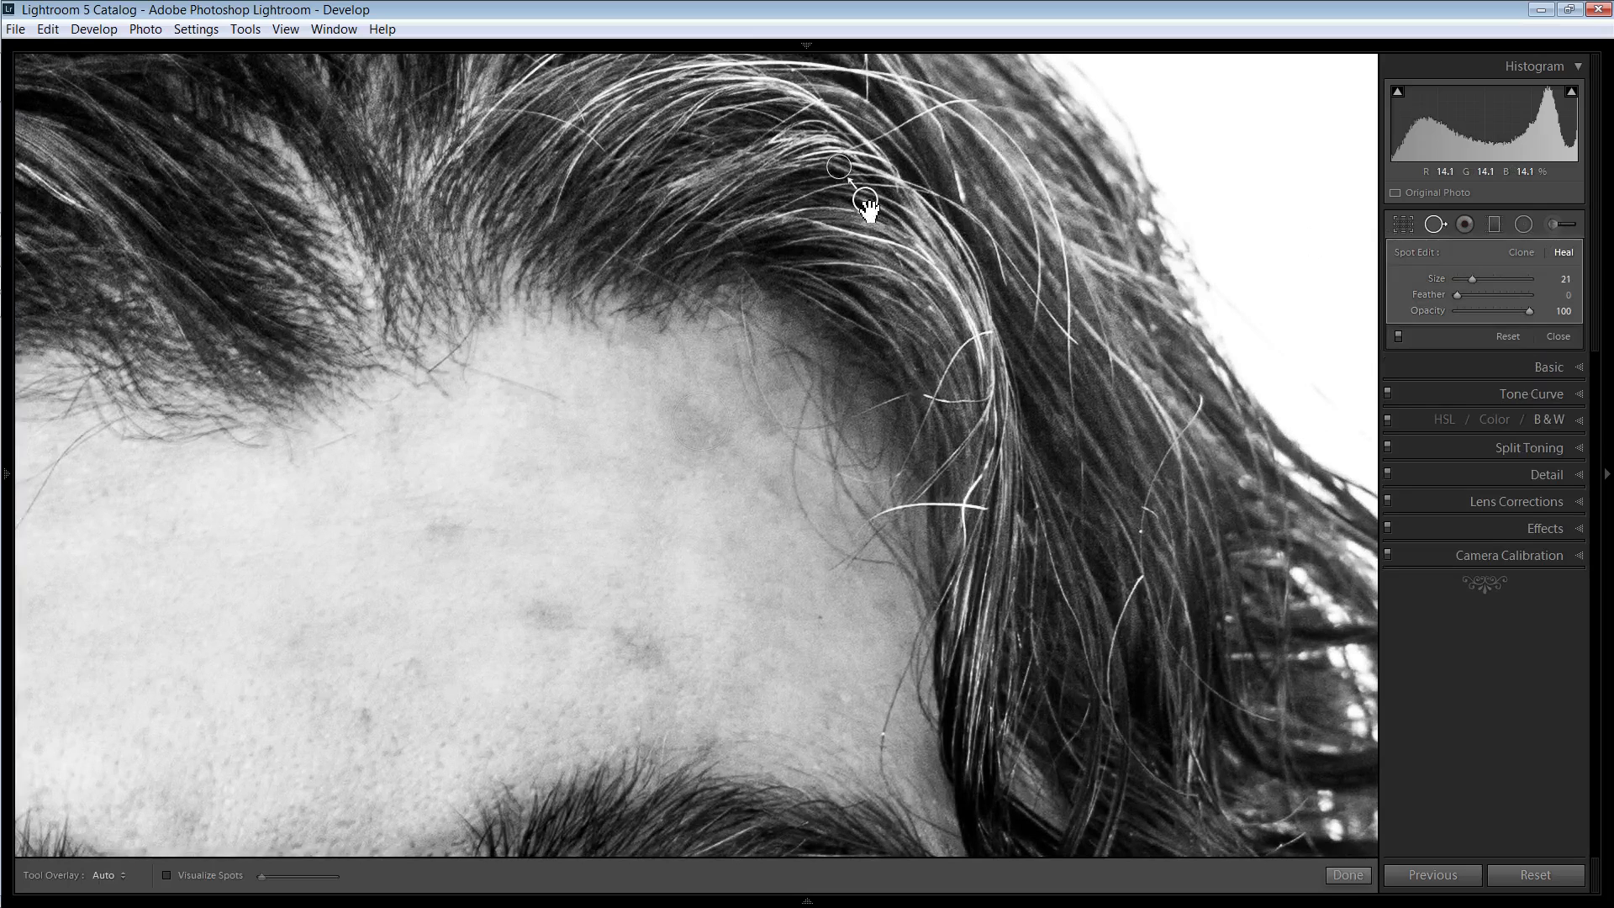
left_click_drag(869, 209, 801, 183)
left_click_drag(800, 169, 845, 216)
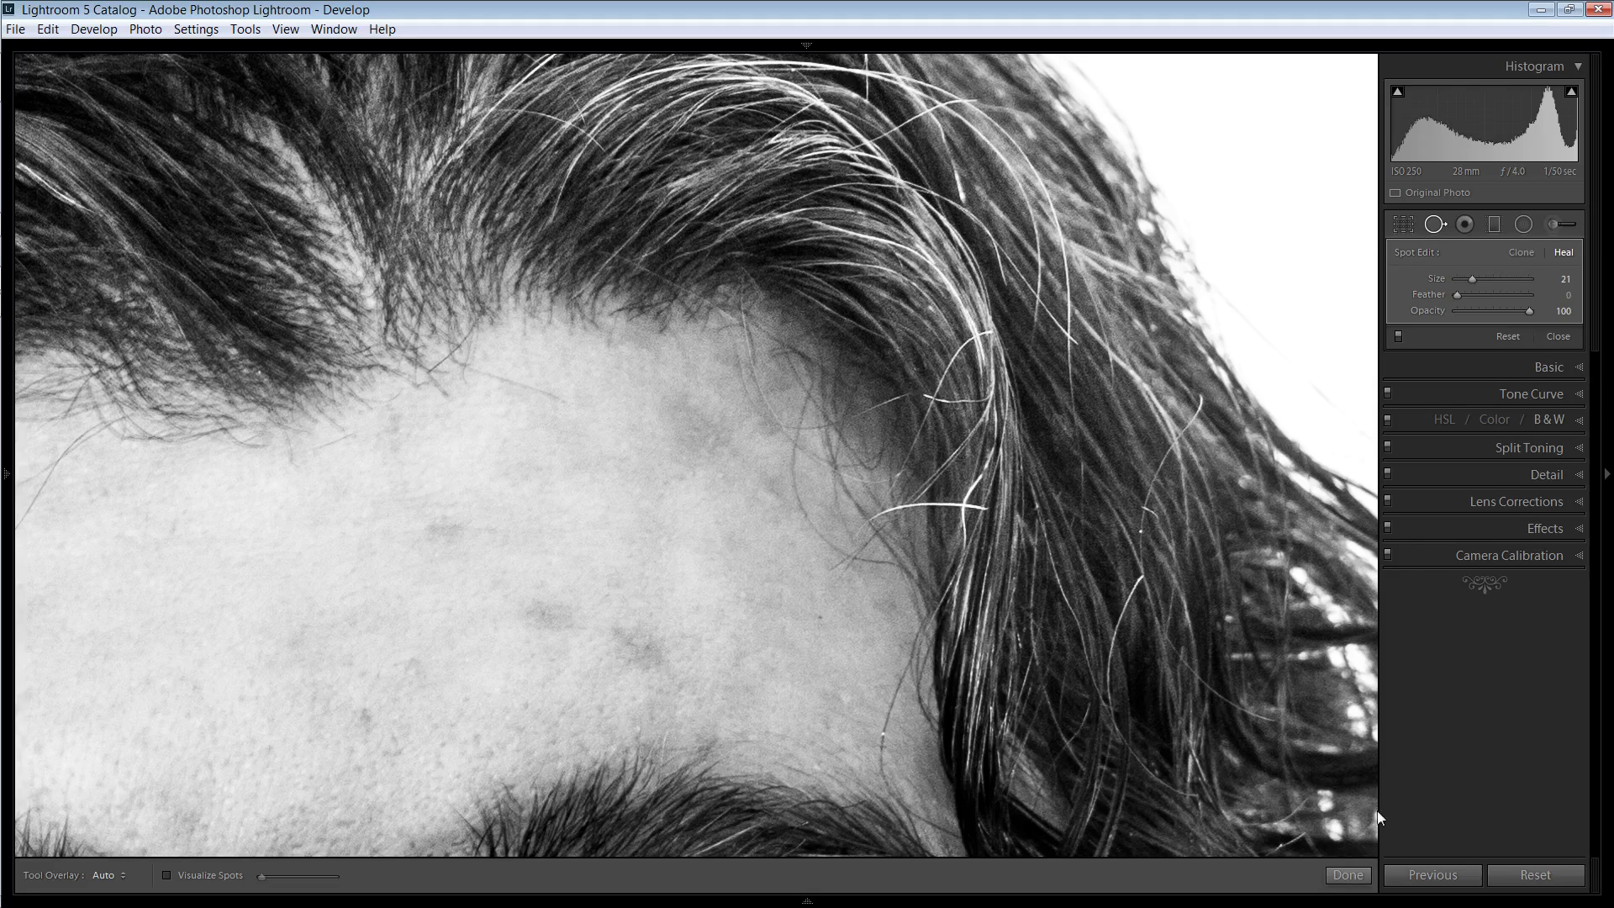
left_click(1345, 876)
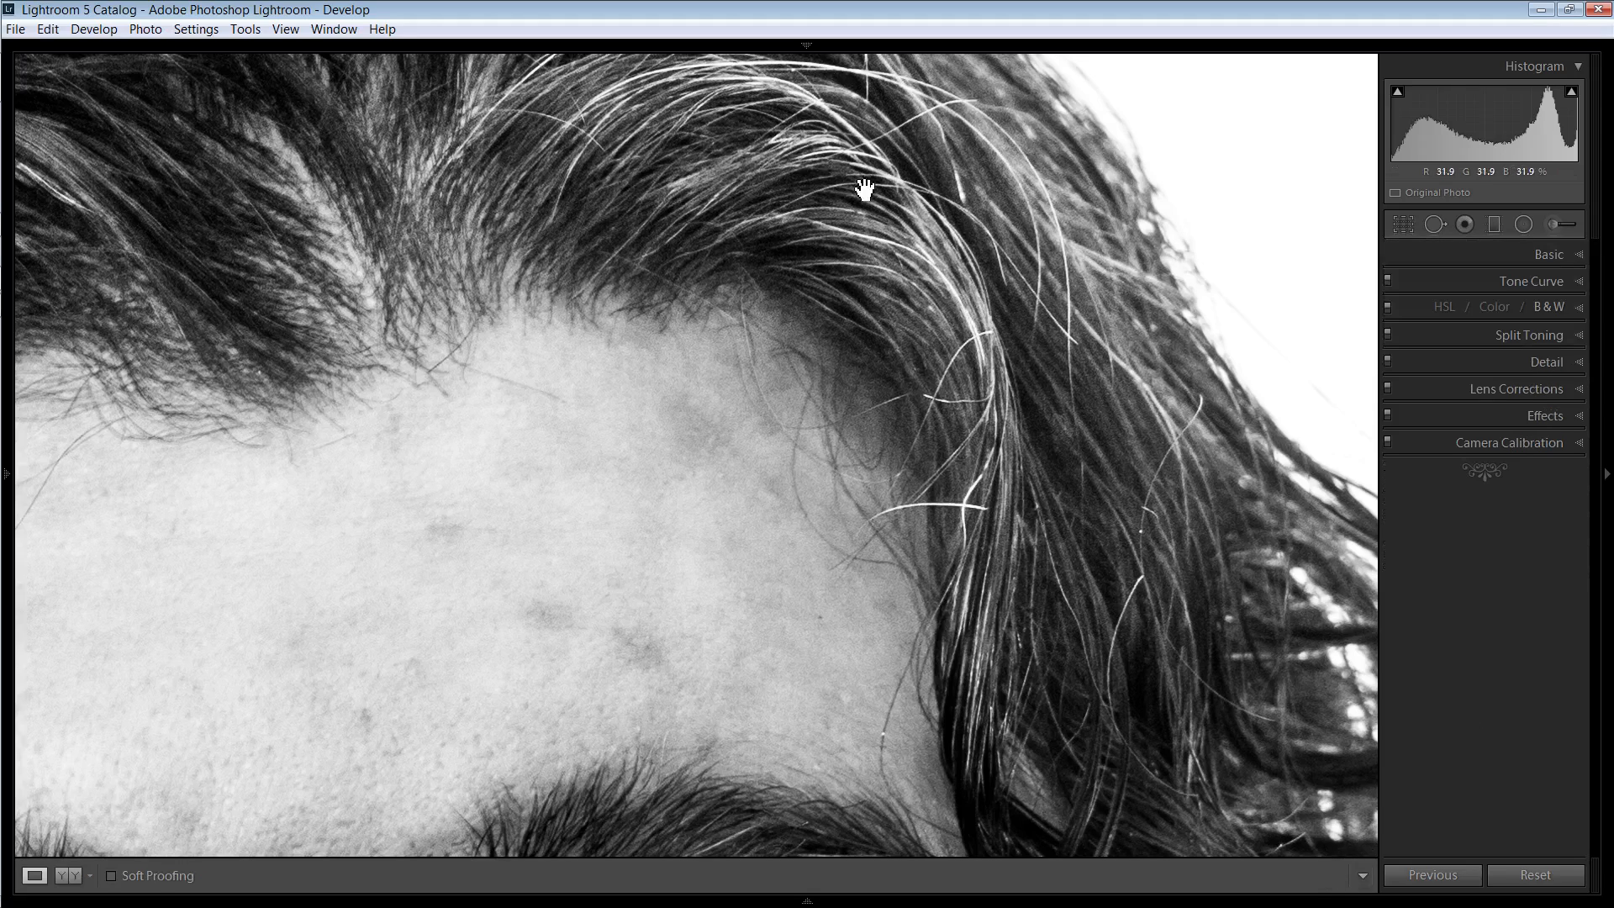
Compare the whole portrait before and after the edits, ending on the edited version
left_click(871, 273)
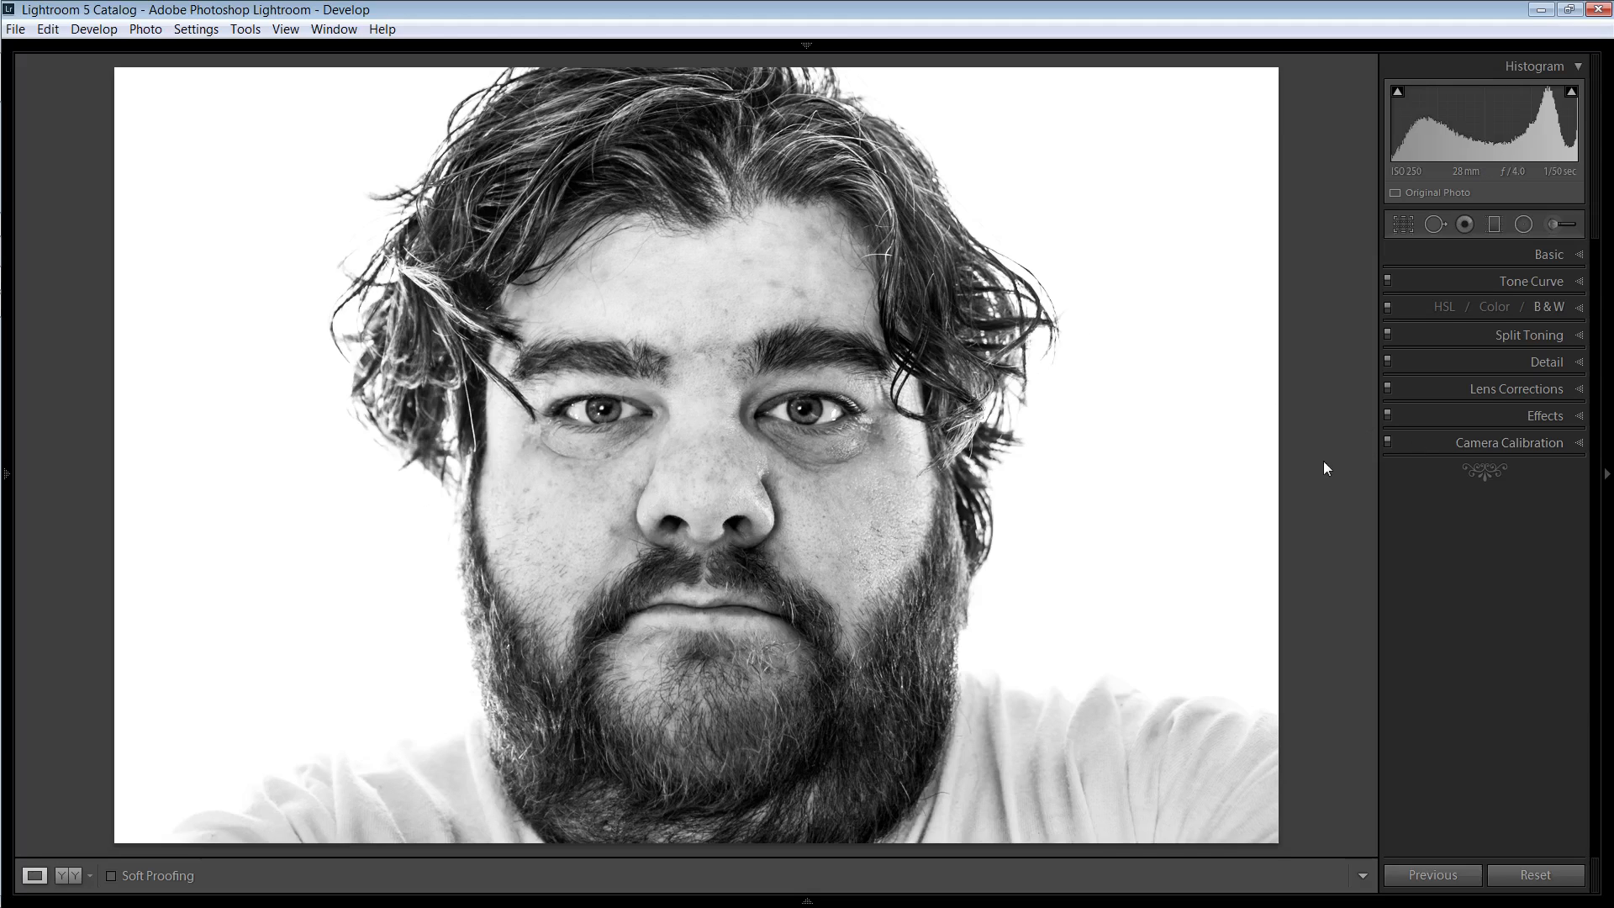
key("Right")
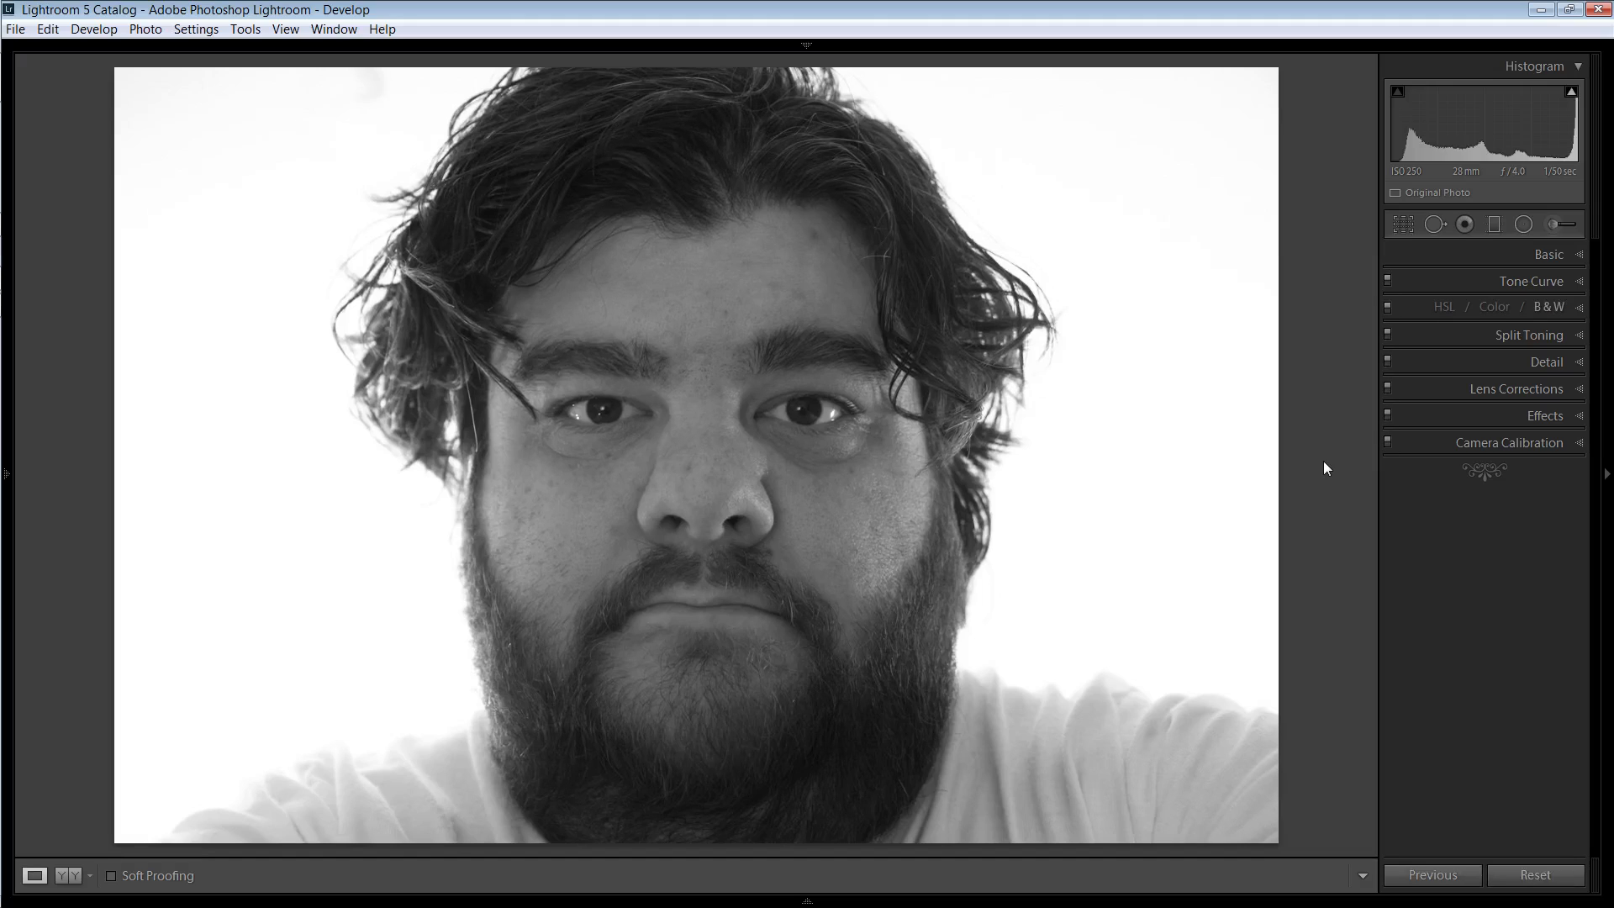
key("Left")
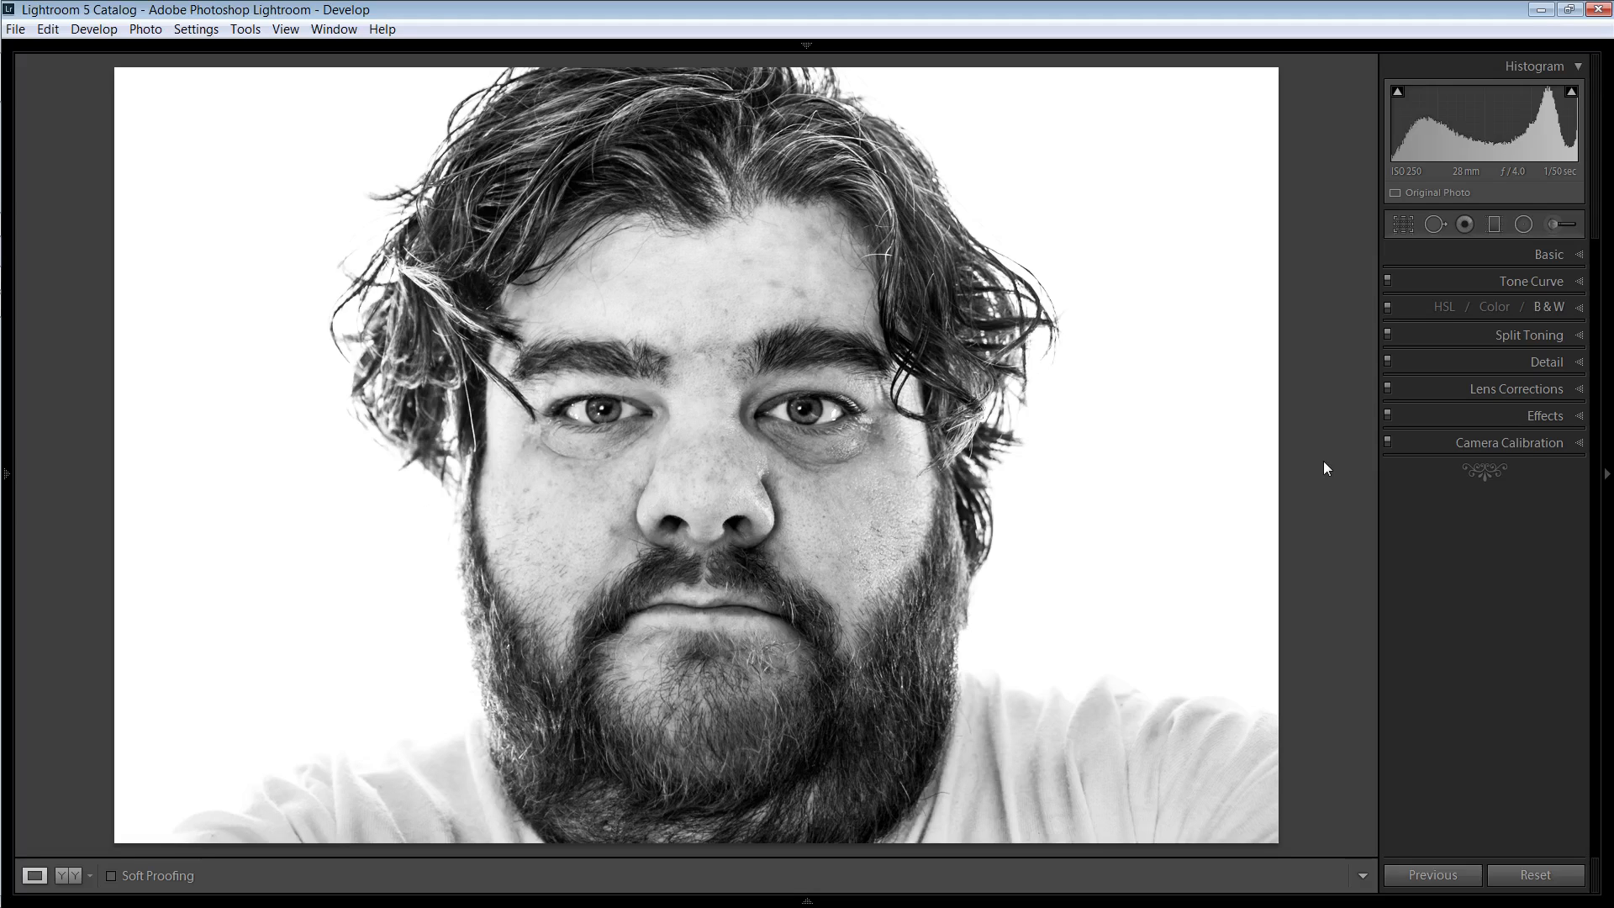
key("backslash")
key("backslash")
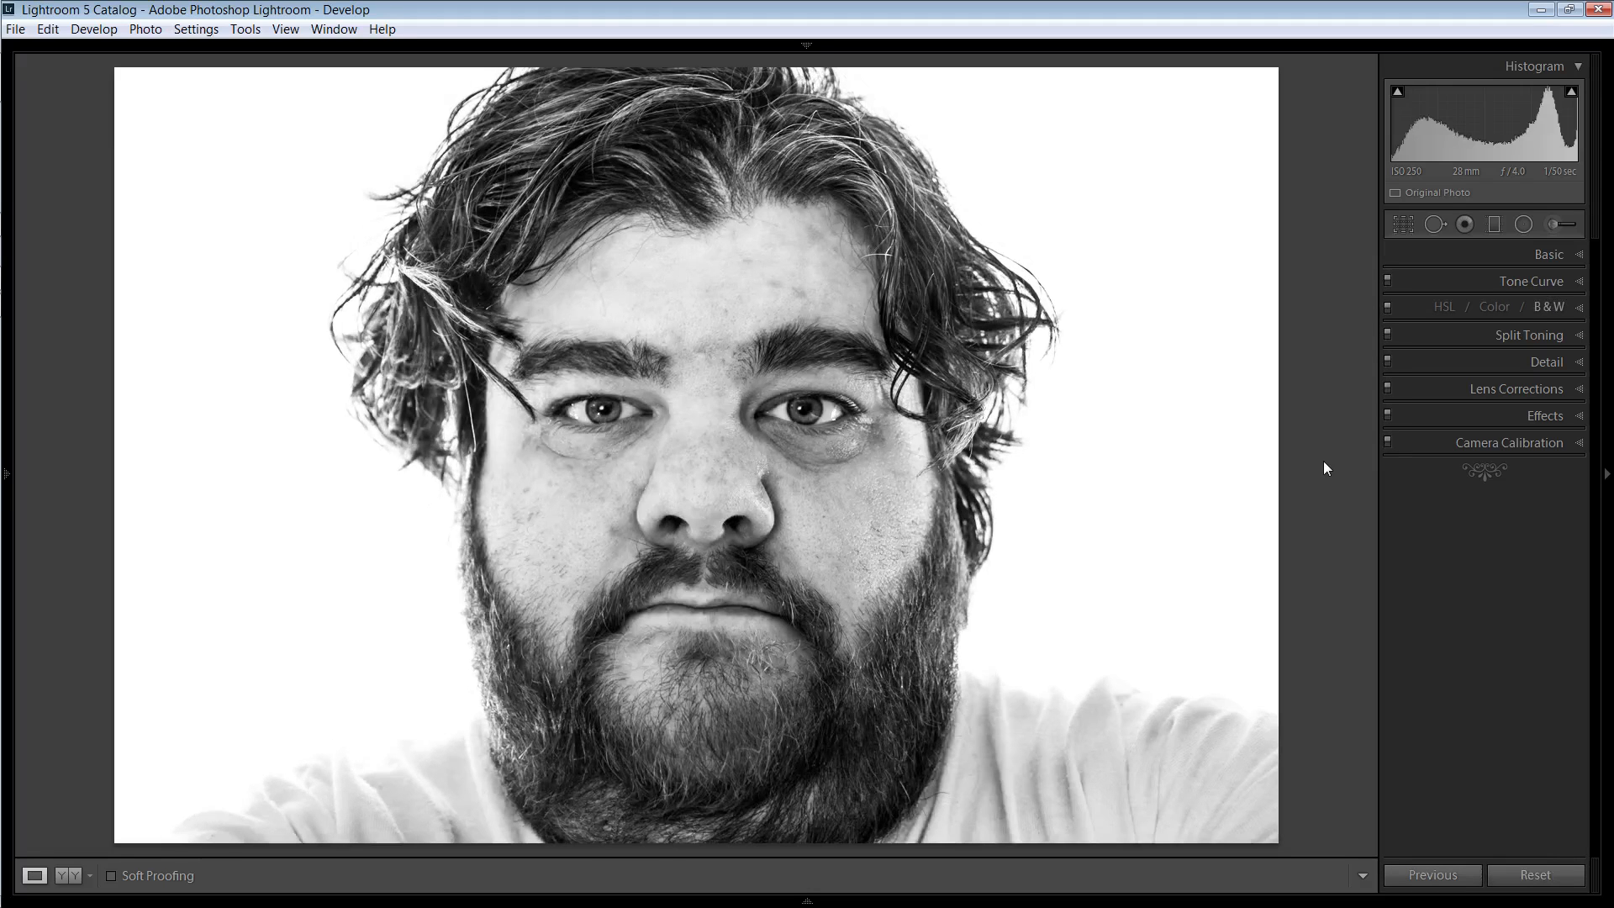